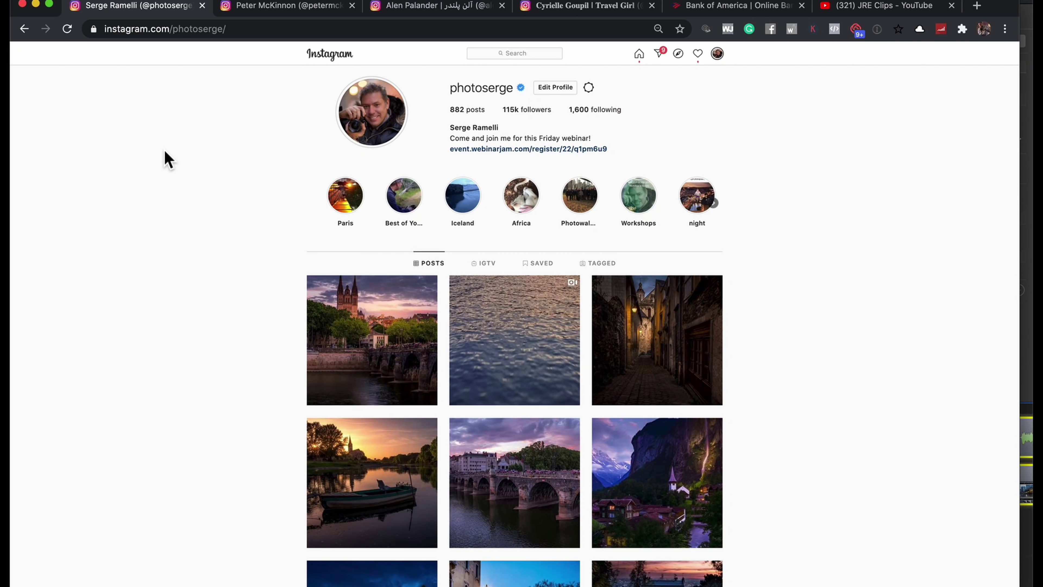
Scroll through the first photographer's Instagram profile grid.
scroll(129, 222, down, 1)
scroll(129, 222, down, 1)
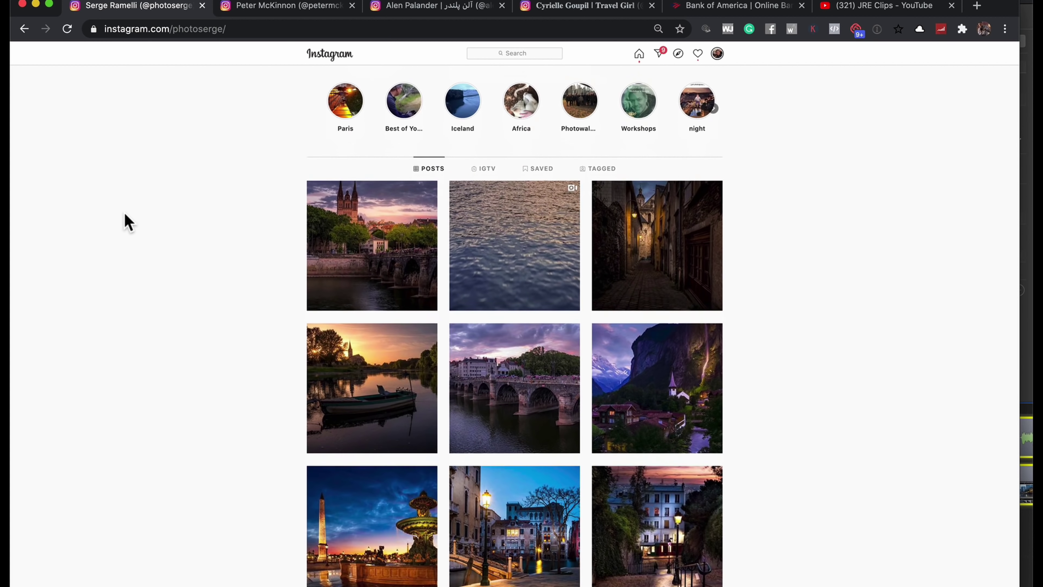
scroll(128, 222, down, 2)
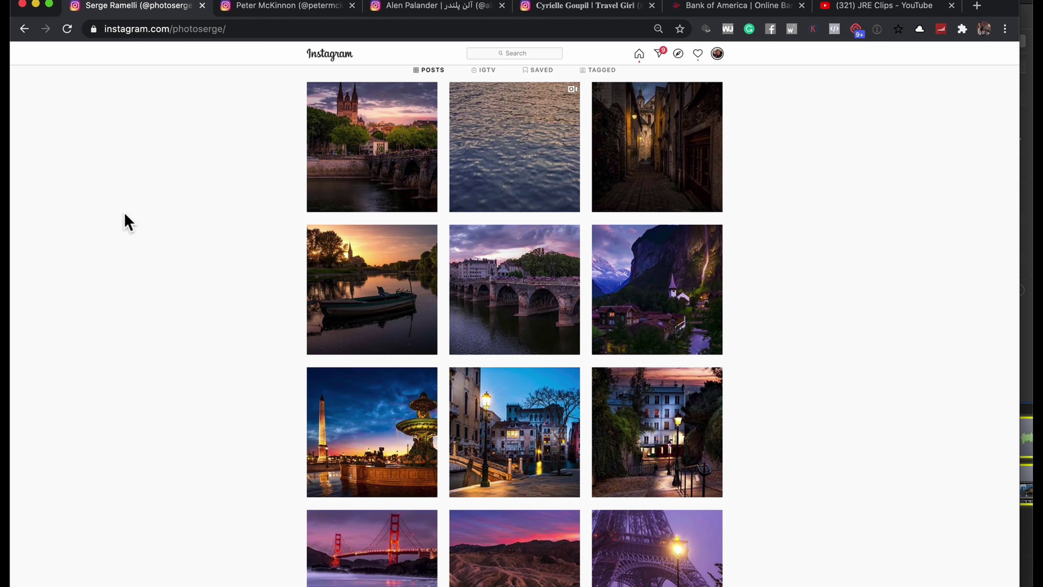
scroll(128, 222, down, 1)
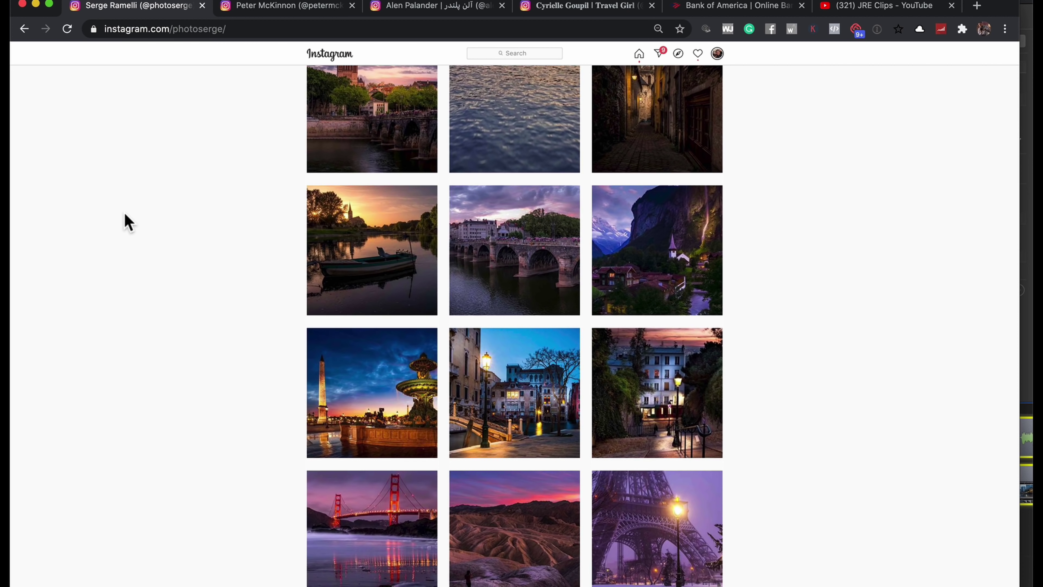
scroll(129, 222, down, 1)
scroll(128, 222, down, 2)
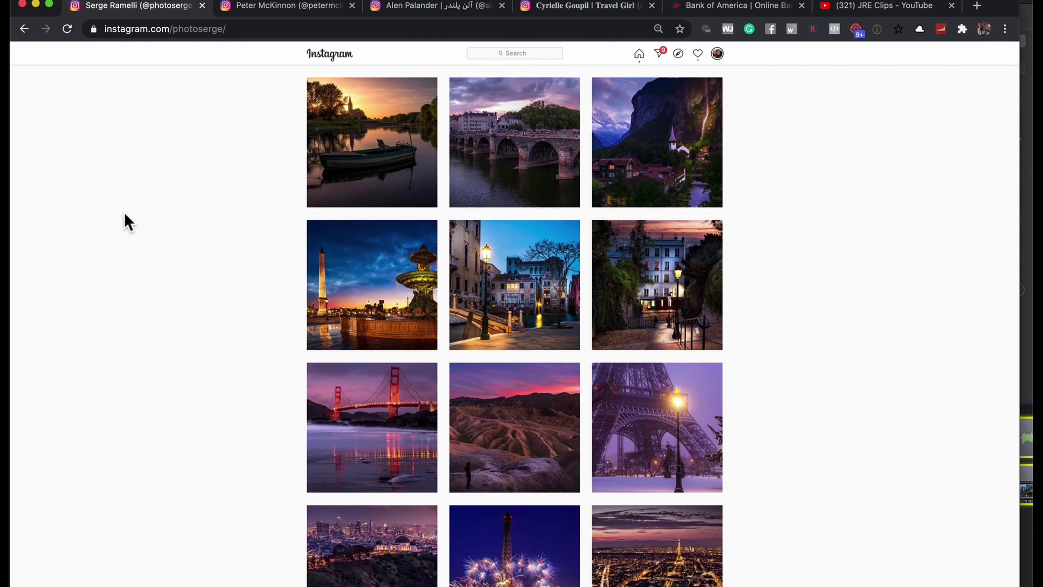
scroll(128, 222, up, 10)
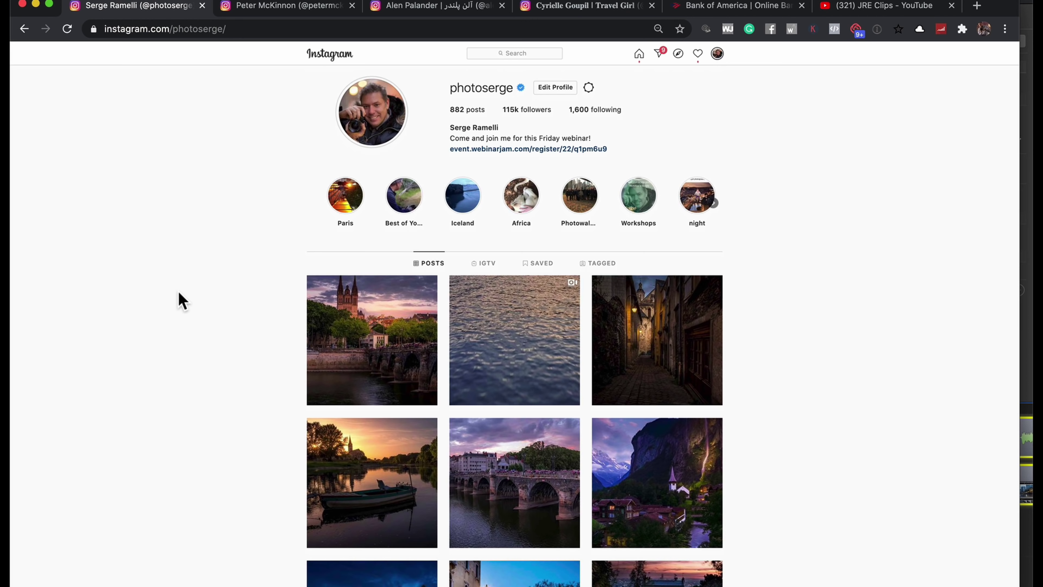
scroll(181, 301, down, 1)
scroll(181, 301, down, 2)
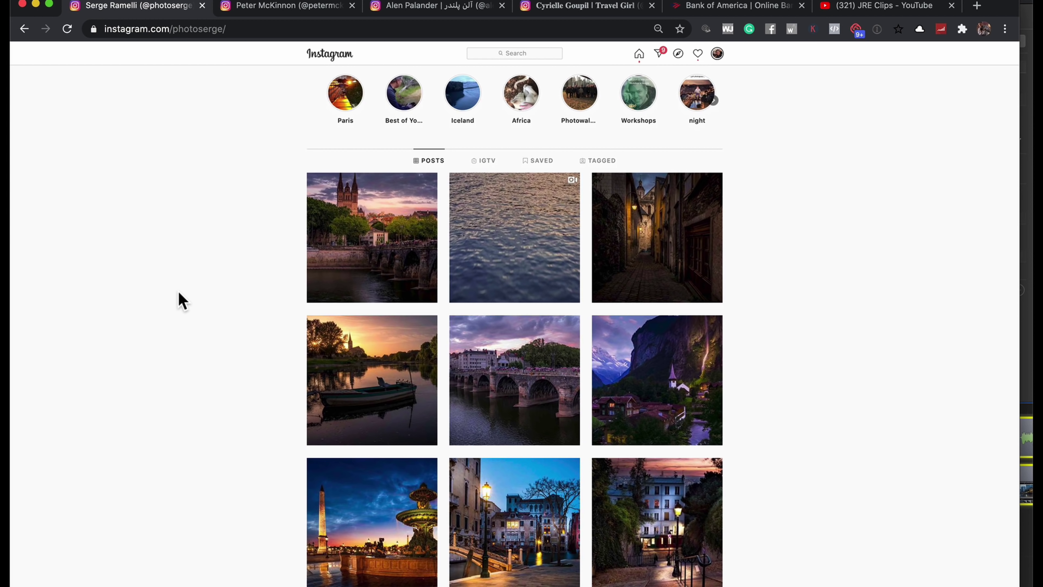
scroll(180, 301, down, 1)
scroll(181, 301, down, 3)
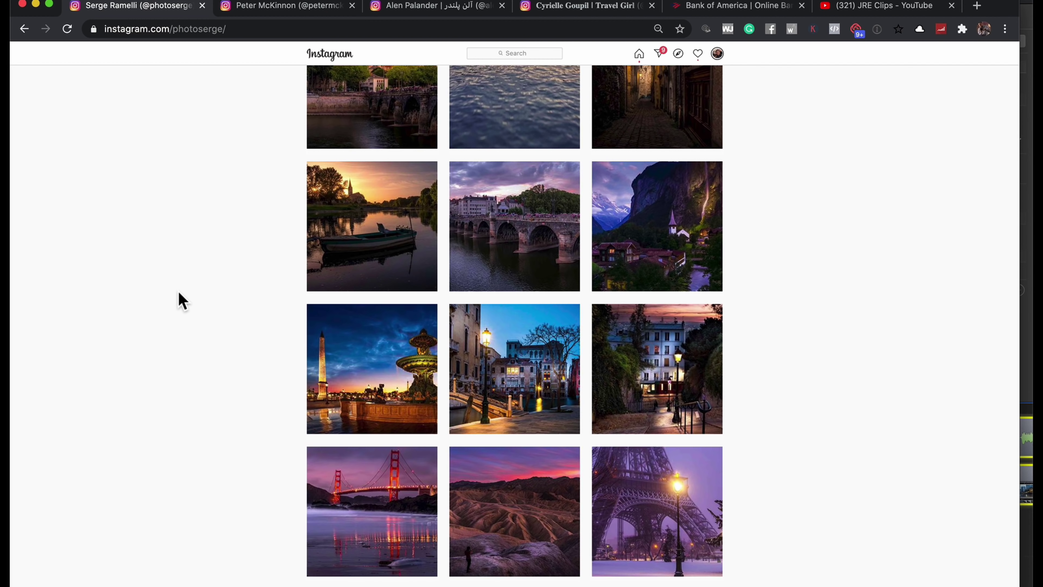
scroll(181, 301, up, 1)
scroll(181, 301, down, 3)
scroll(180, 301, down, 7)
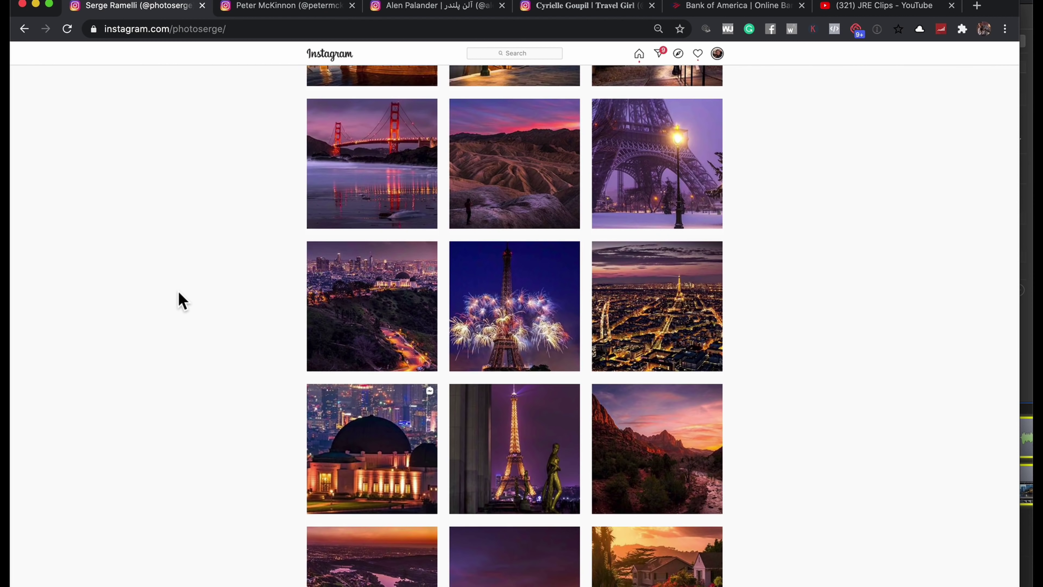
scroll(176, 259, down, 2)
scroll(173, 254, down, 1)
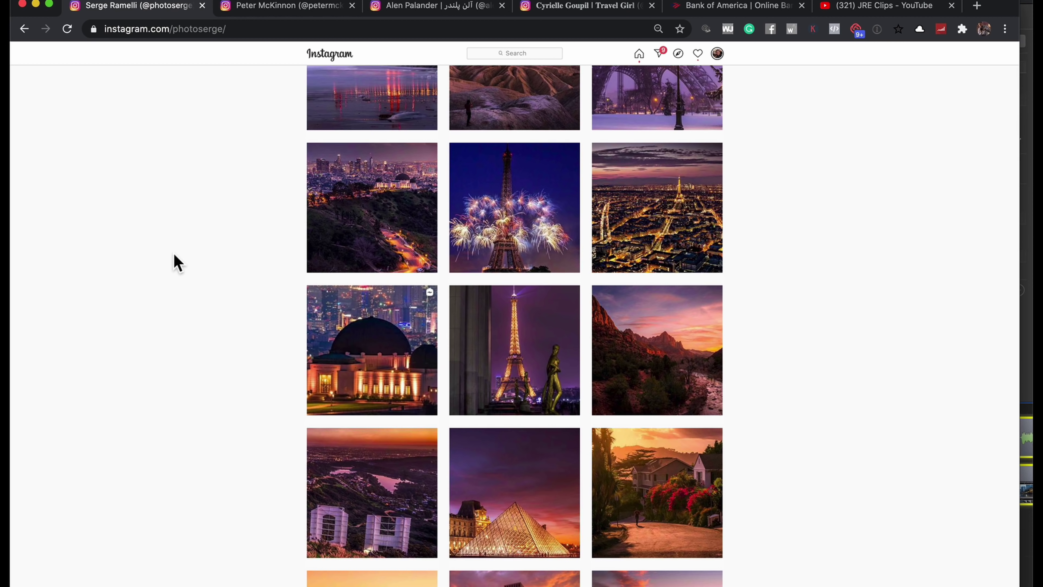
scroll(177, 263, down, 4)
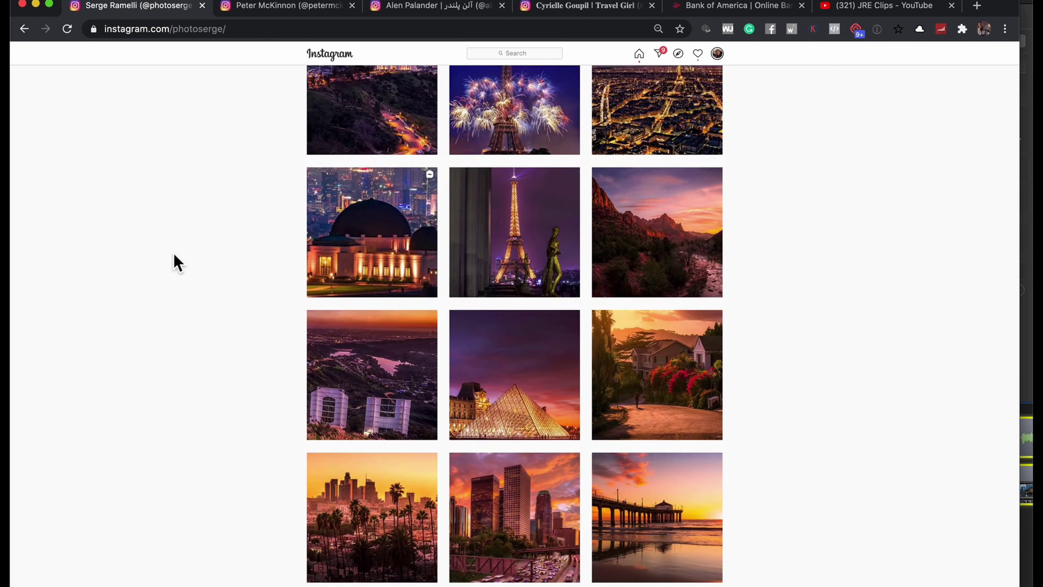
scroll(177, 263, down, 7)
scroll(195, 216, down, 4)
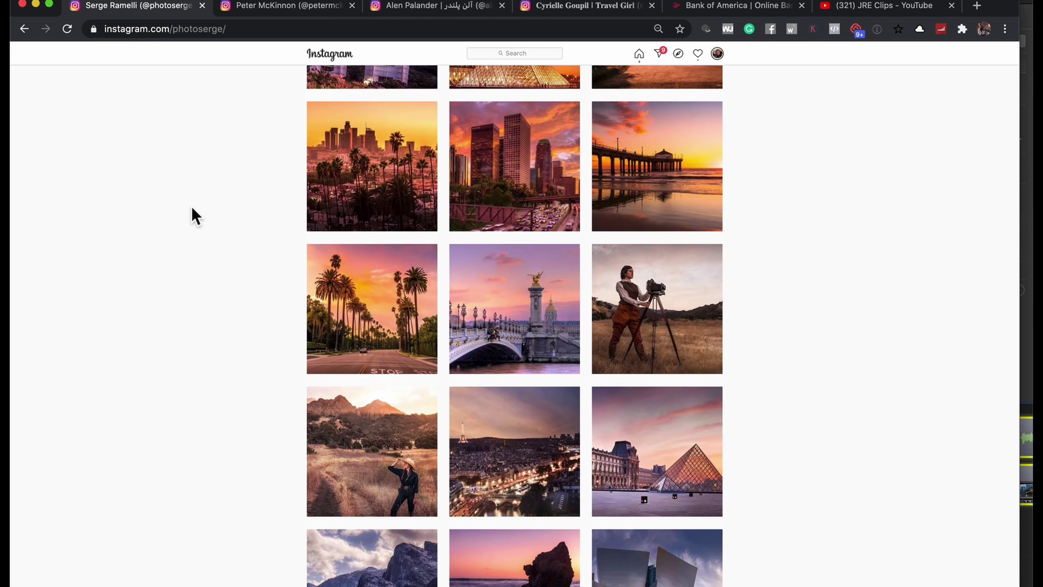
scroll(196, 215, down, 1)
scroll(195, 216, down, 2)
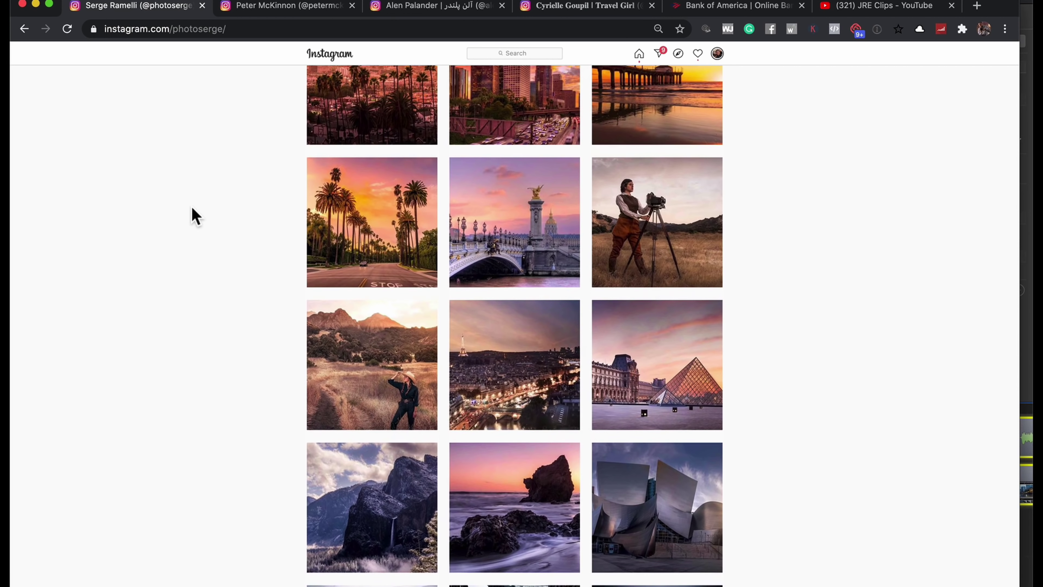
scroll(195, 216, down, 1)
scroll(195, 216, down, 1)
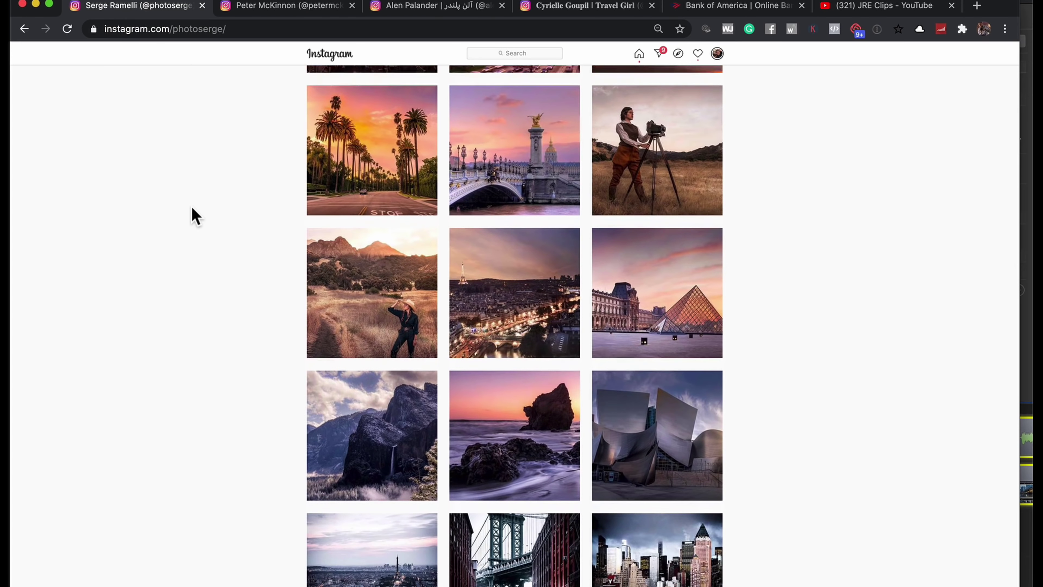
scroll(195, 215, down, 3)
scroll(195, 215, down, 3)
scroll(195, 216, down, 3)
scroll(195, 216, down, 5)
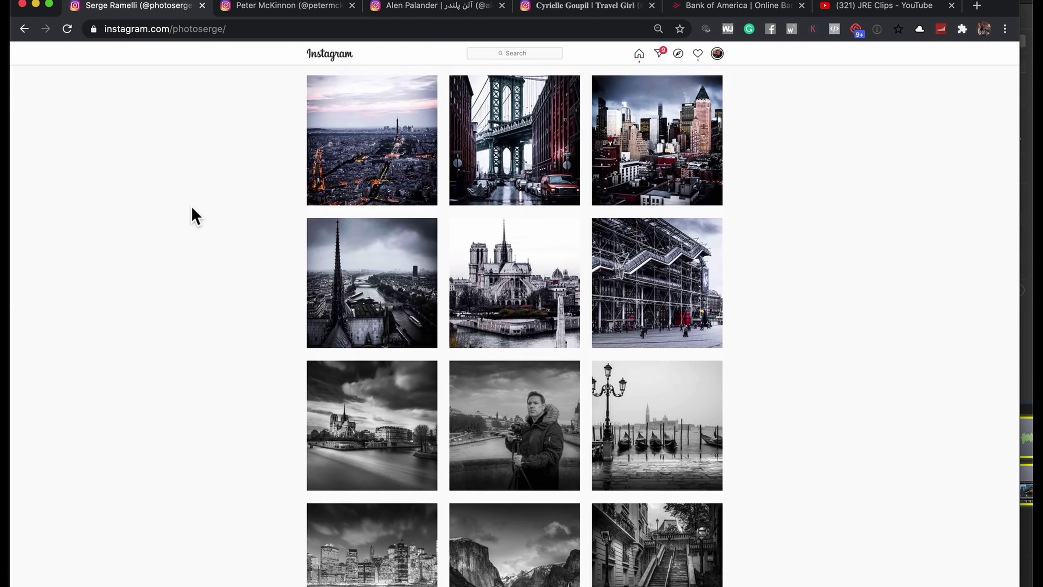
scroll(195, 216, down, 1)
scroll(195, 216, down, 1)
scroll(195, 216, up, 1)
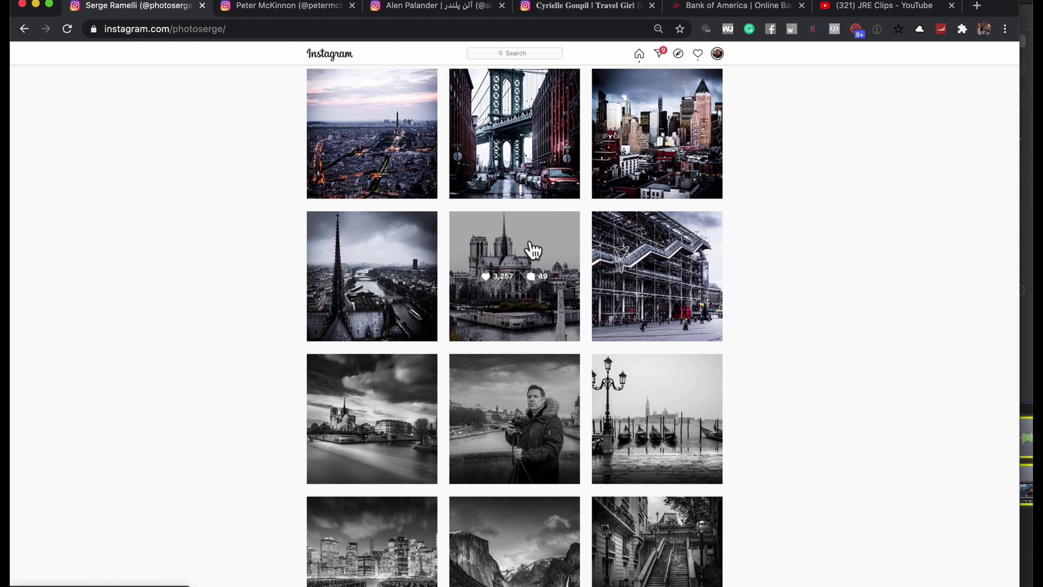
scroll(530, 247, up, 1)
View the Manhattan Bridge post (7,148 likes), then close it back to the grid.
click(529, 144)
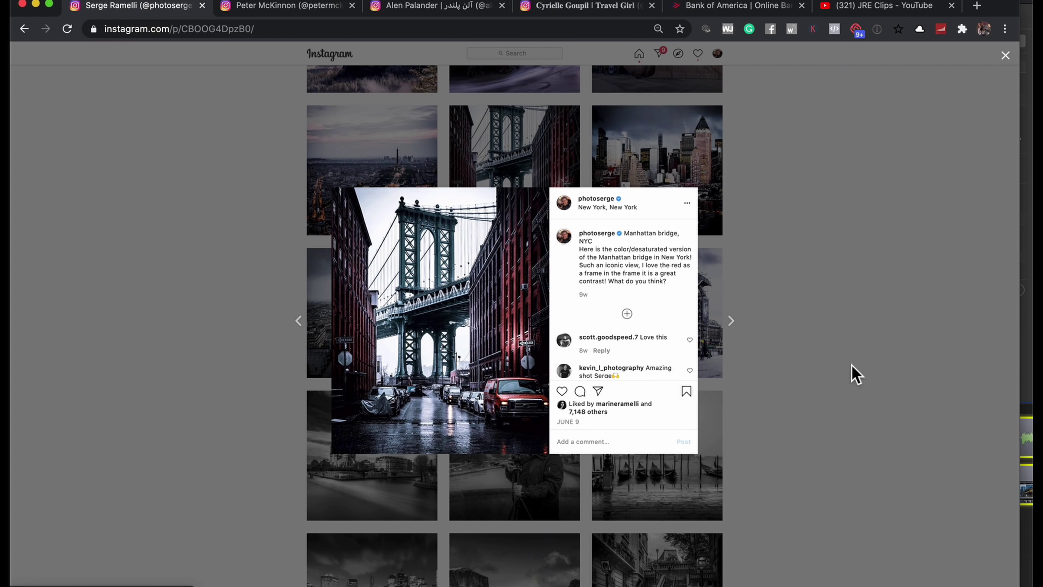
click(853, 369)
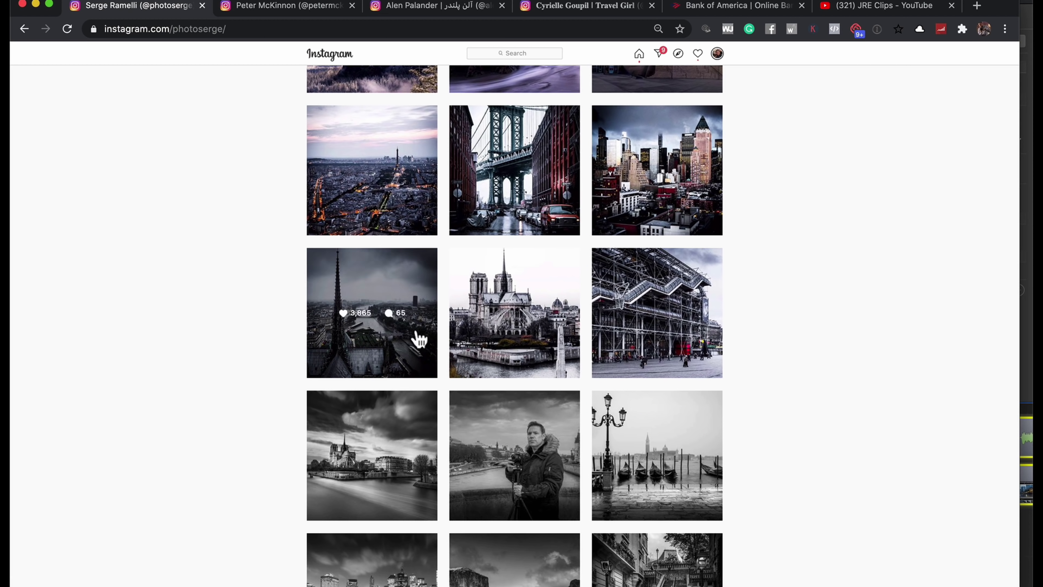
scroll(811, 306, up, 3)
scroll(811, 306, up, 1)
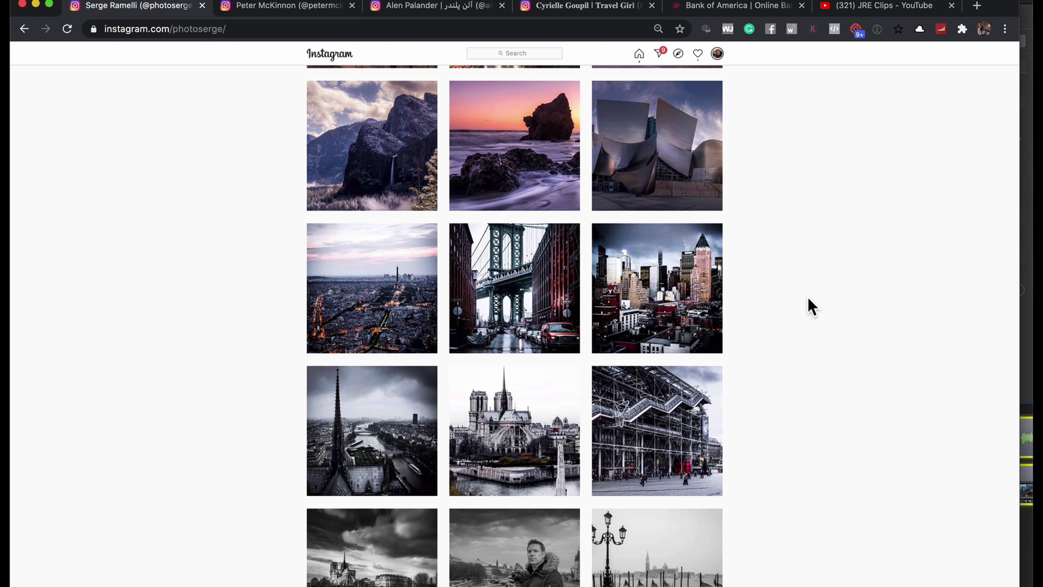
Switch to the second photographer's profile and view the man-holding-a-camera post.
click(269, 11)
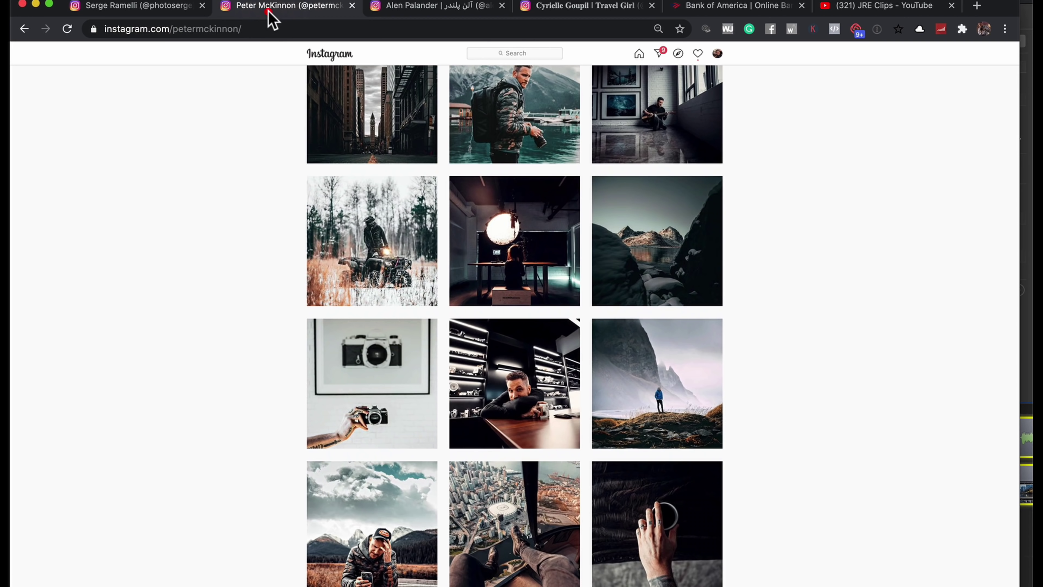
scroll(197, 339, up, 10)
scroll(197, 339, up, 10)
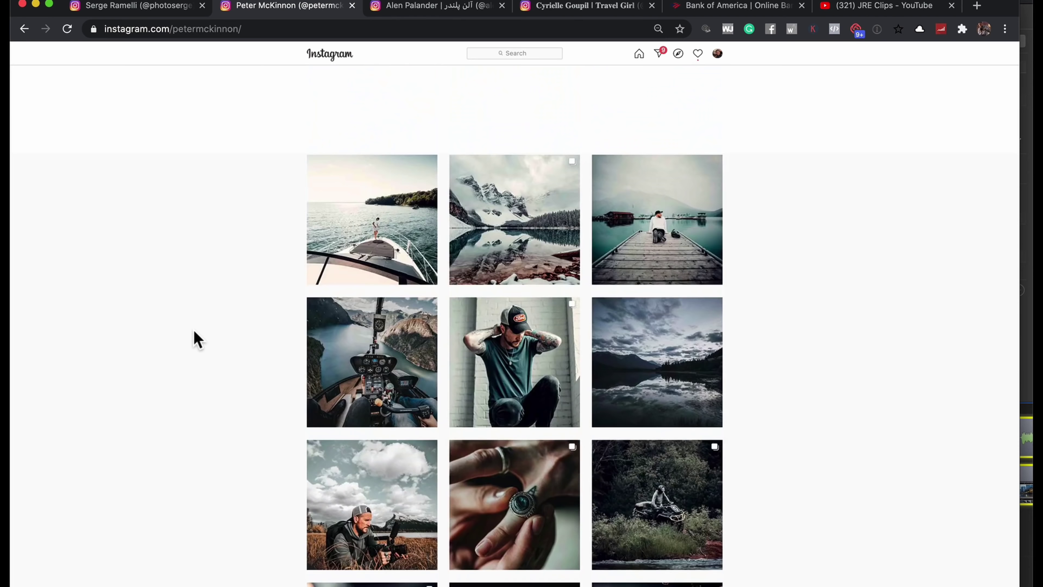
scroll(197, 339, up, 10)
scroll(197, 339, down, 1)
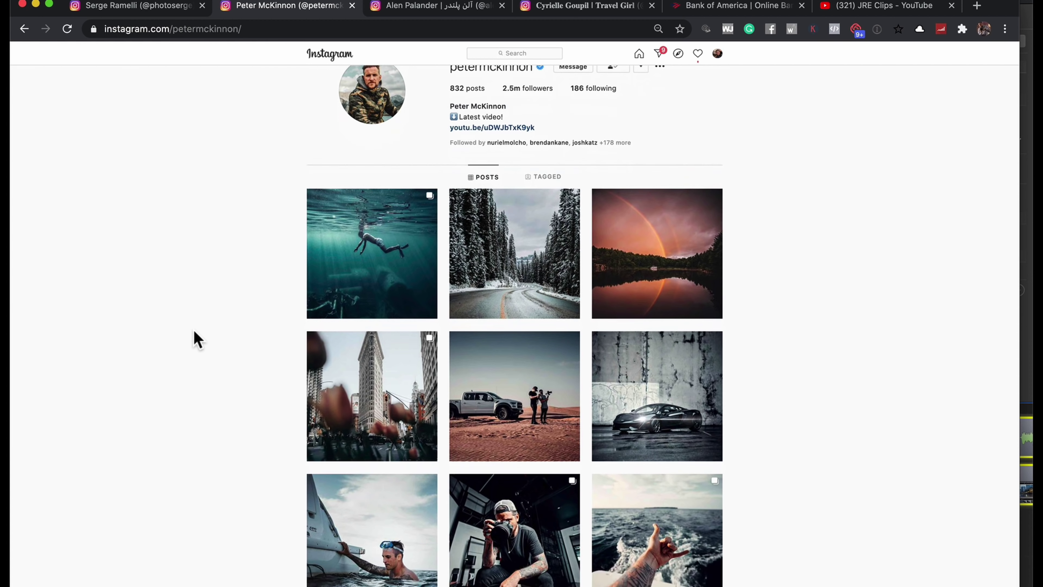
scroll(197, 339, down, 5)
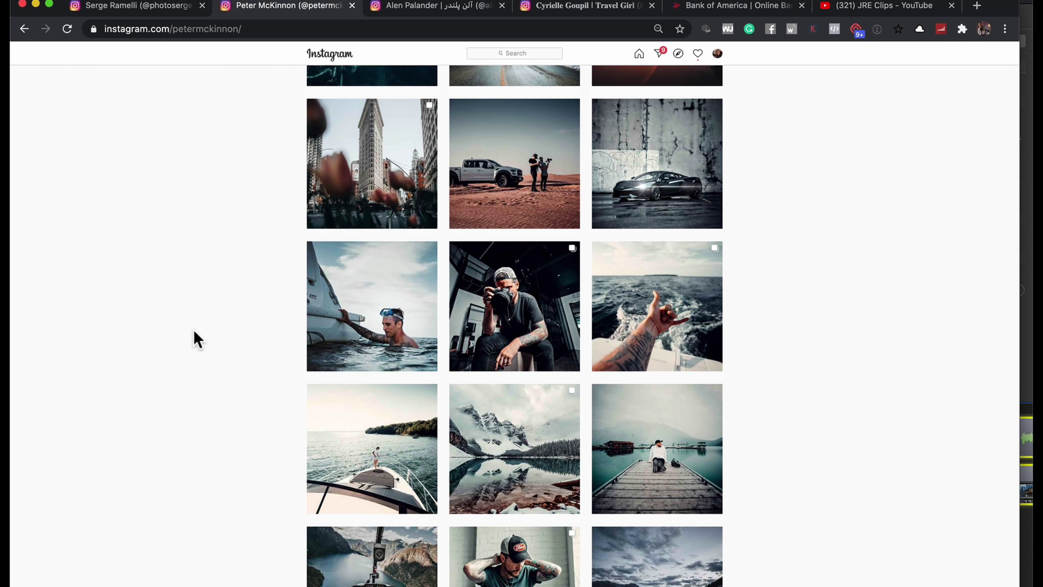
scroll(197, 339, down, 1)
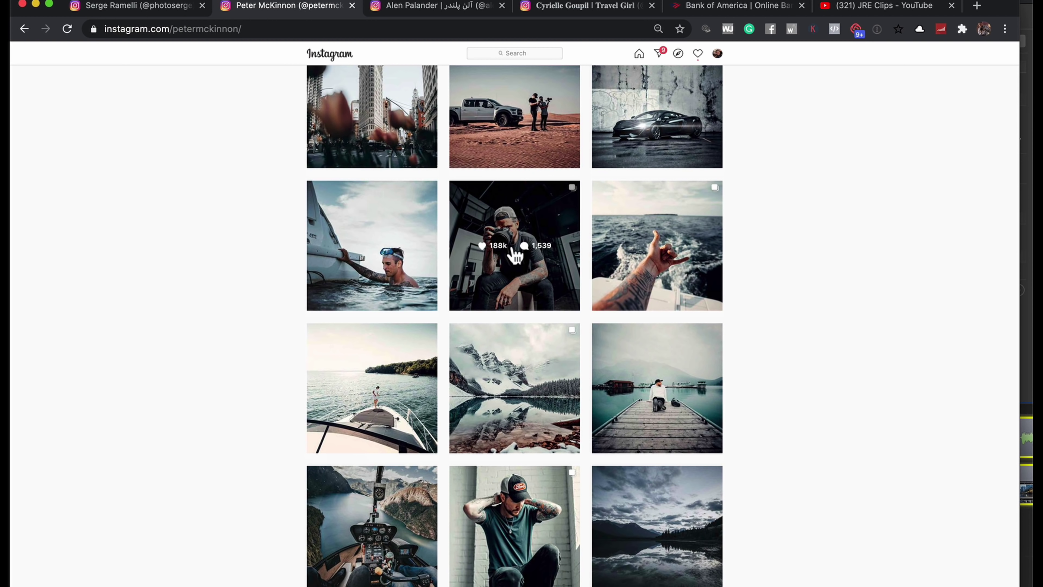
click(515, 255)
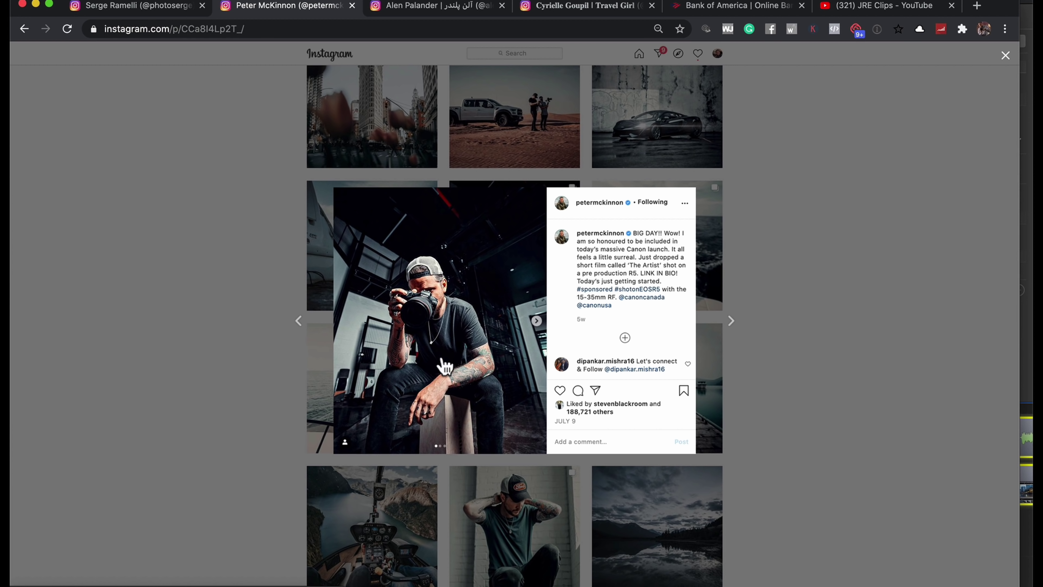
click(879, 247)
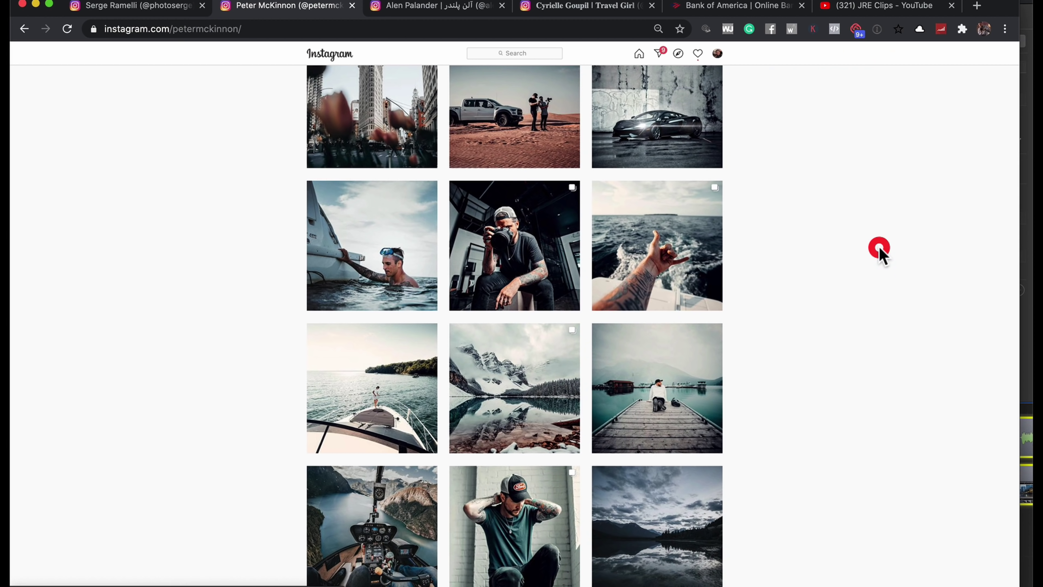
View the man-filming-in-grass, Dubai night-city and jet-ski posts, closing each.
scroll(813, 263, down, 3)
scroll(814, 263, down, 2)
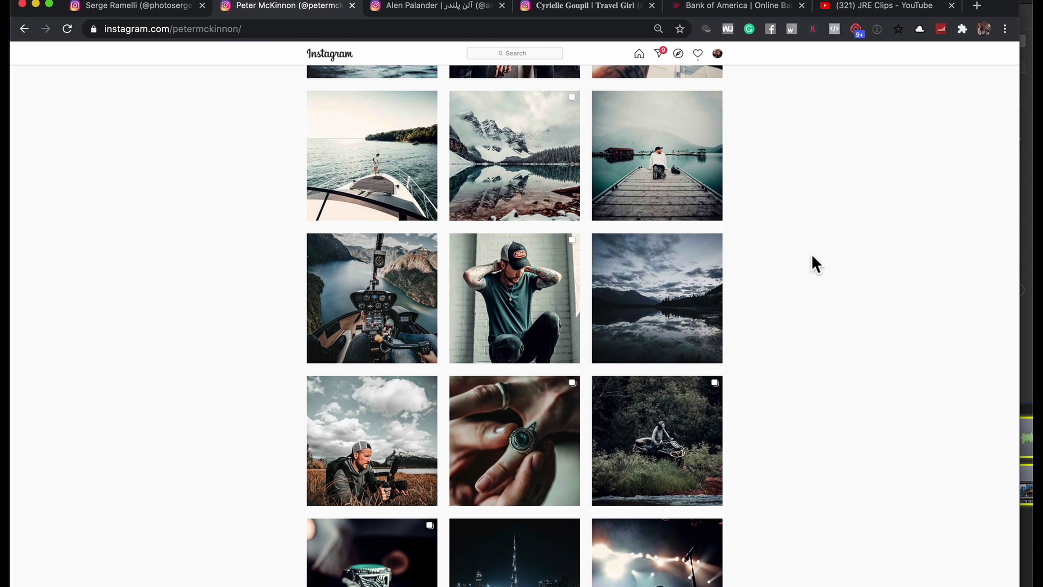
scroll(326, 435, down, 4)
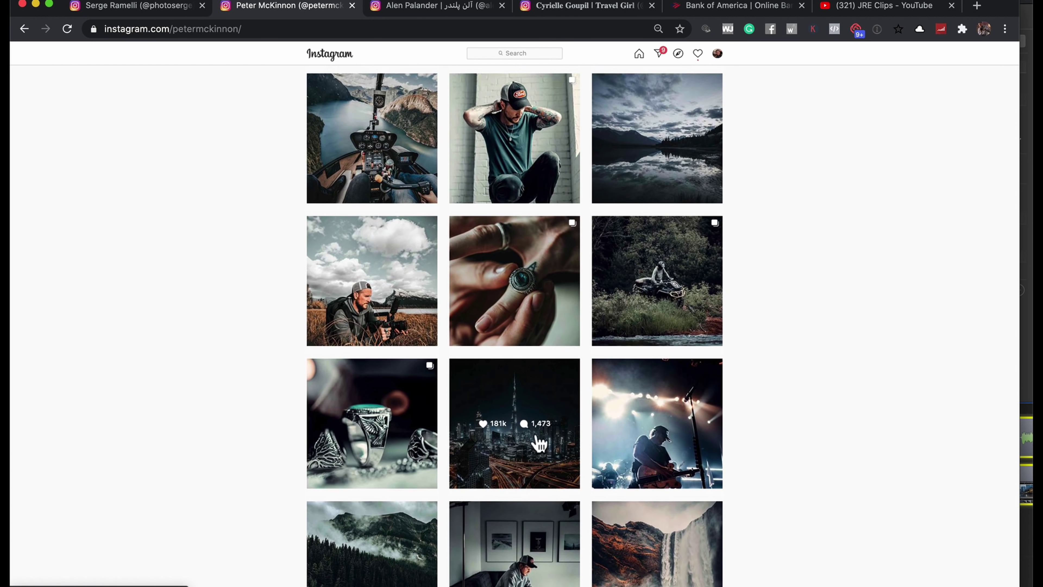
click(395, 265)
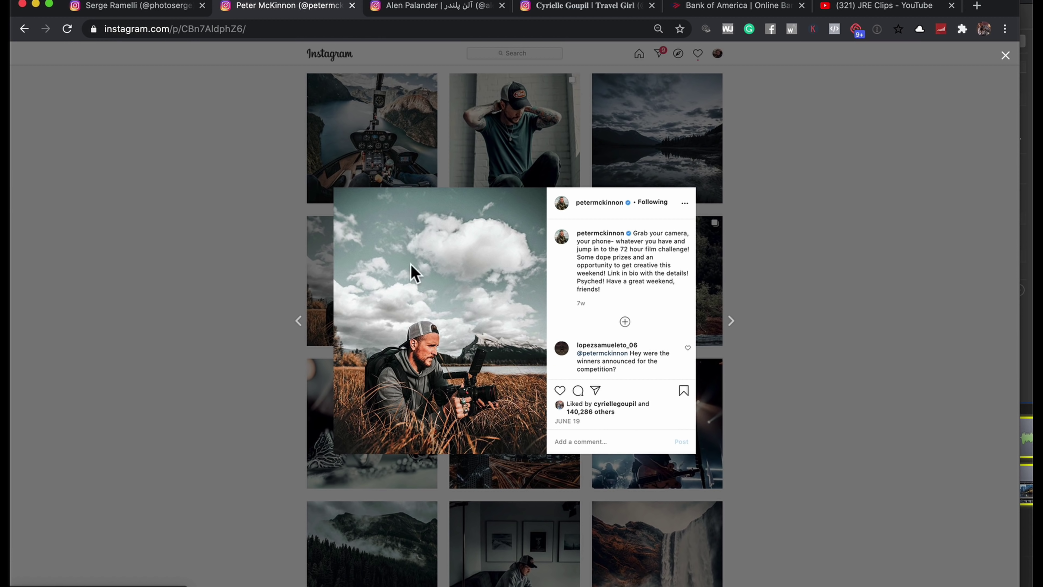
click(857, 267)
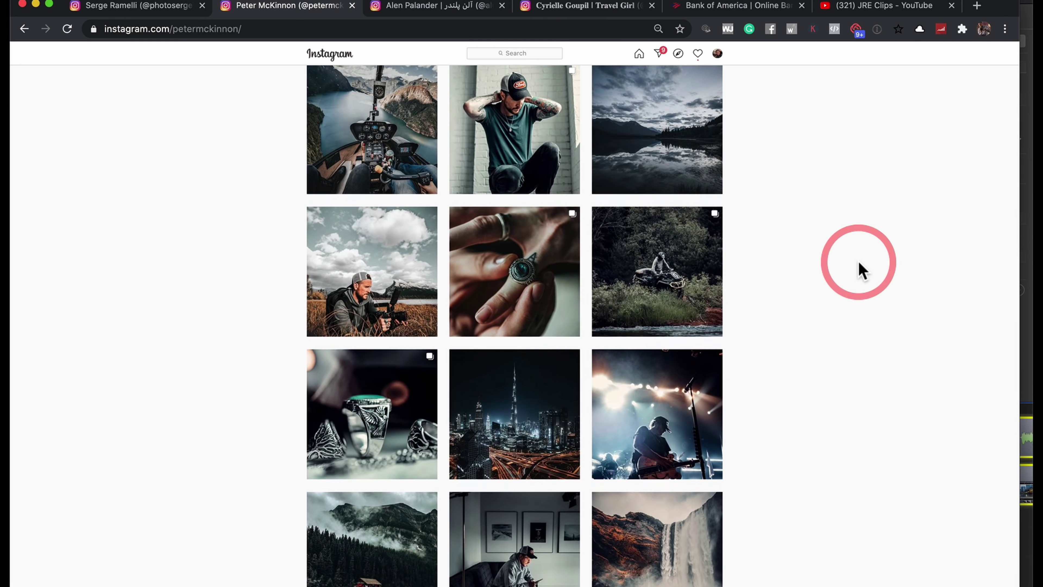
scroll(857, 267, down, 5)
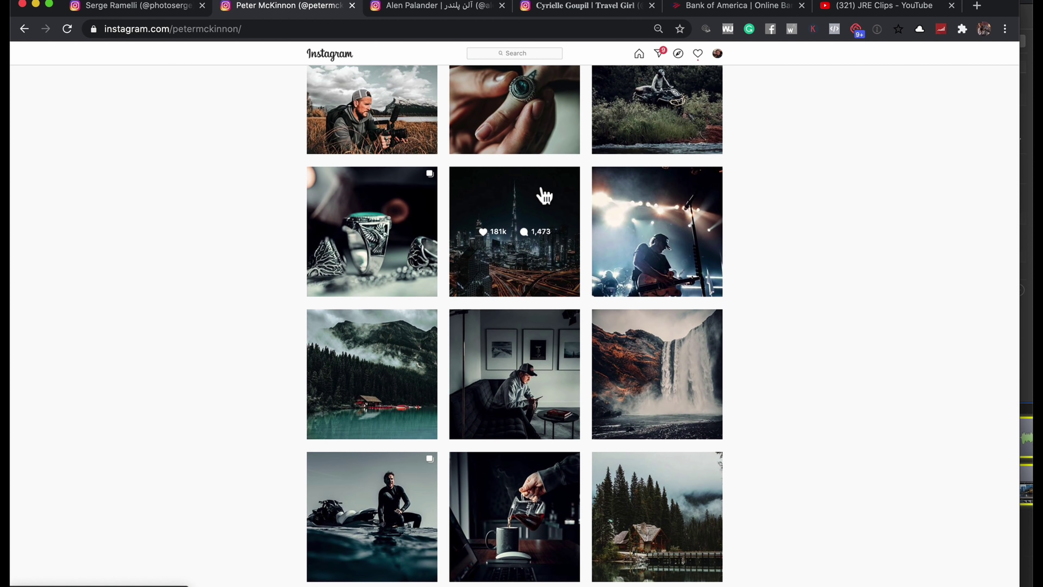
click(541, 193)
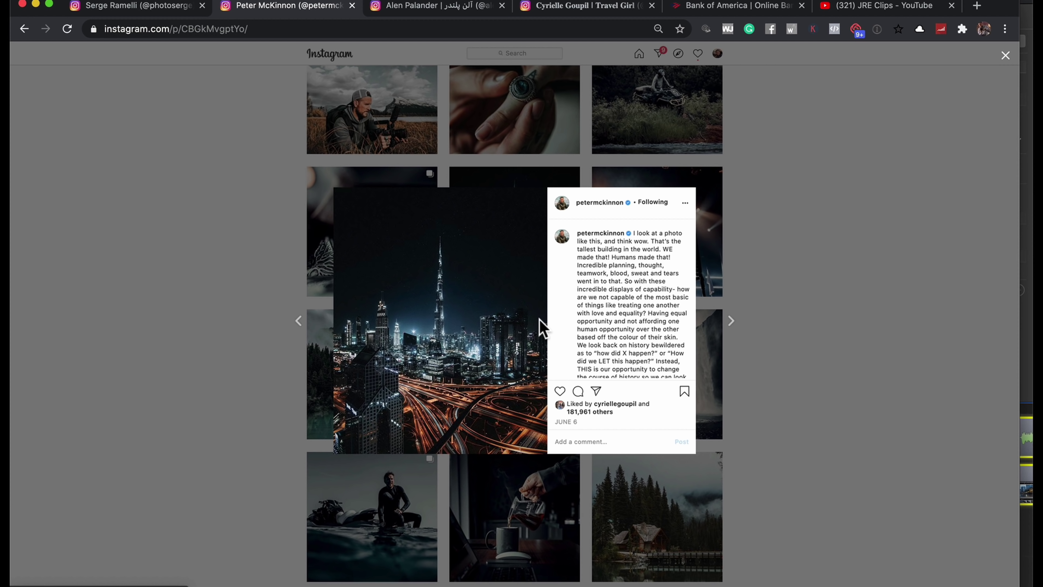
click(884, 243)
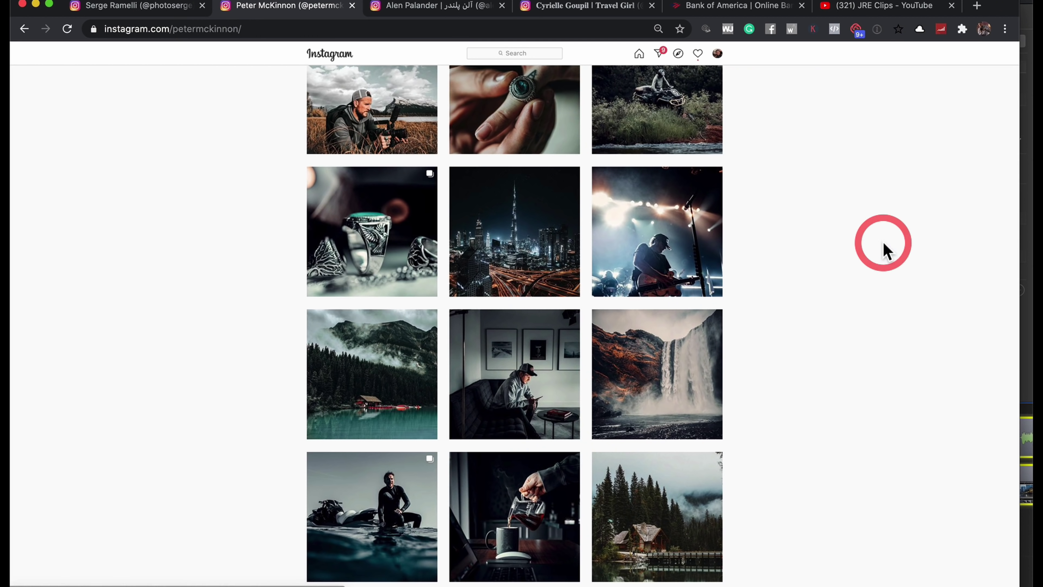
scroll(749, 208, down, 4)
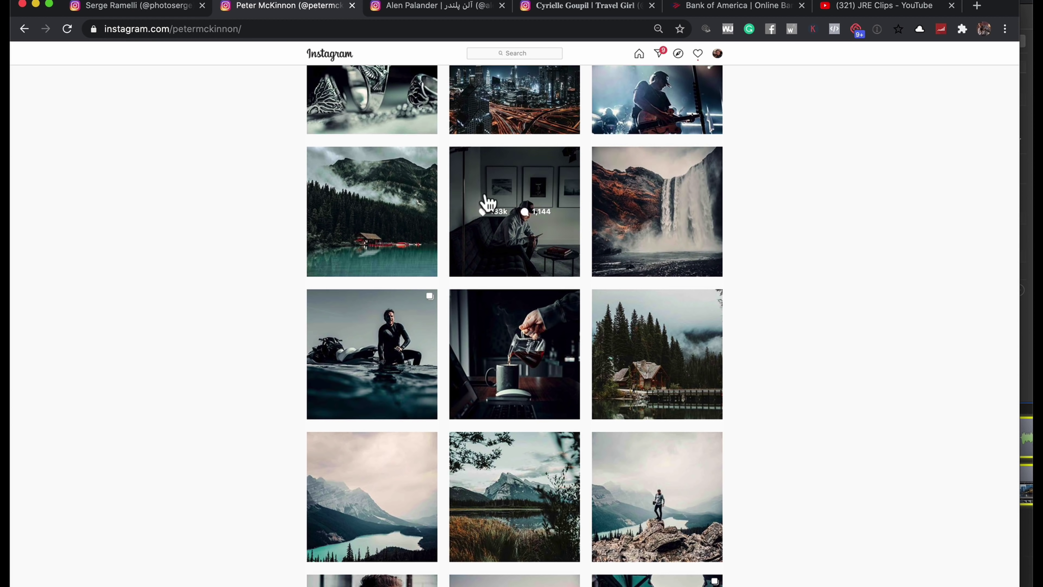
click(392, 335)
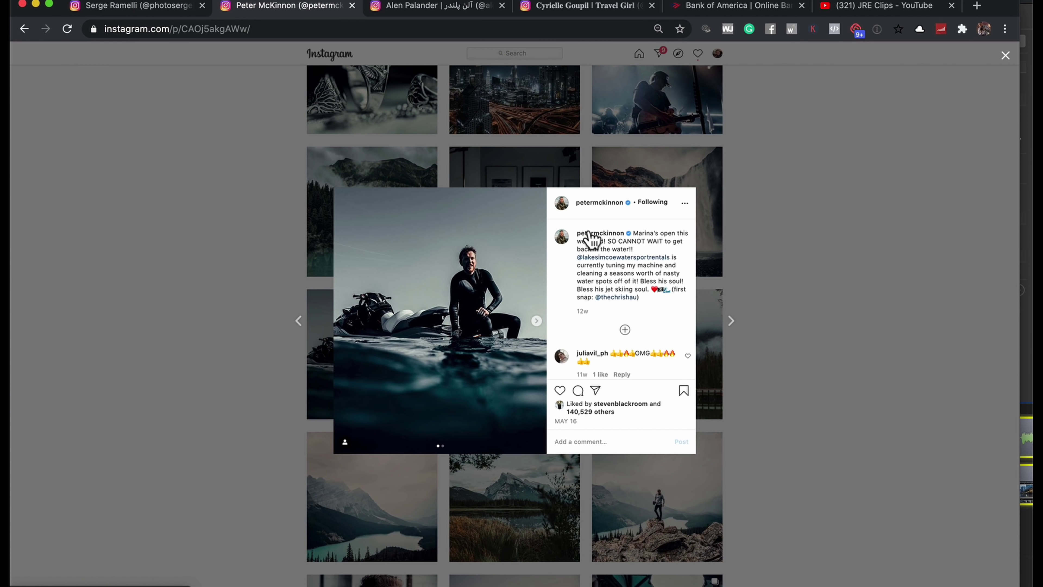
click(810, 250)
Switch to the urban street-portrait photographer's profile and view one portrait post.
click(427, 19)
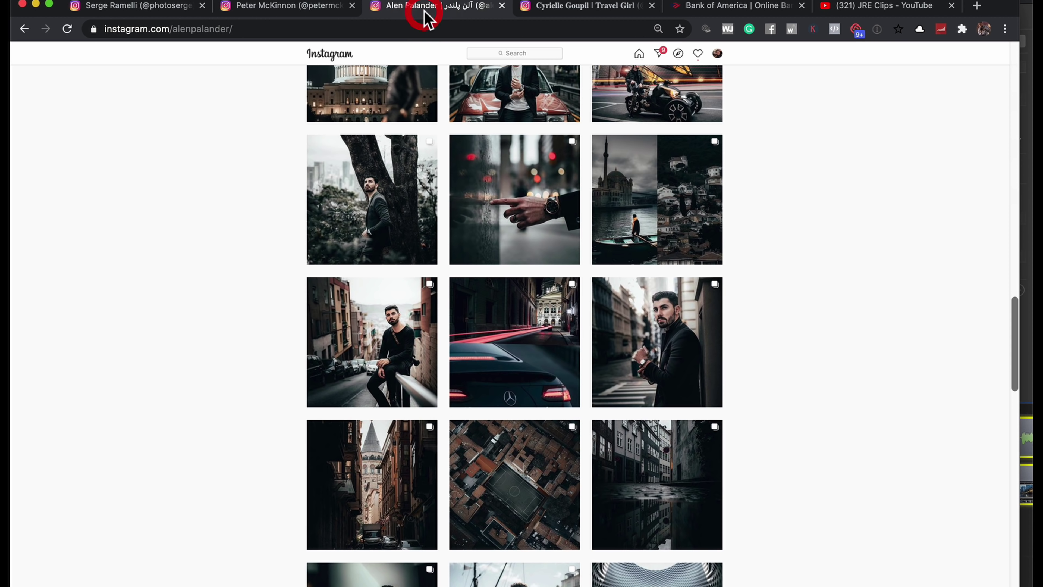
scroll(252, 266, up, 2)
scroll(287, 263, up, 1)
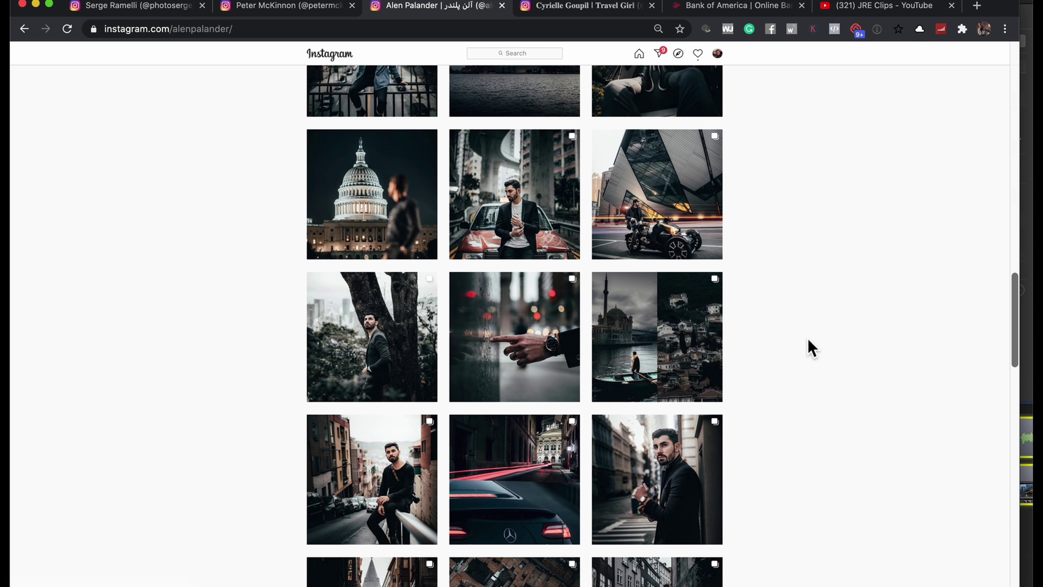
click(517, 312)
click(883, 268)
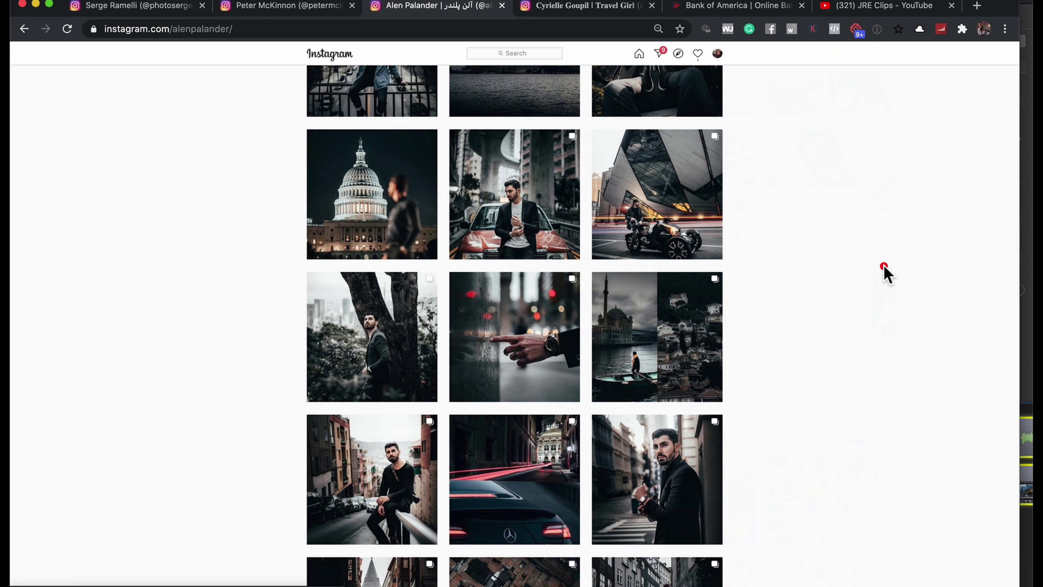
View the man-on-railing Barcelona portrait post, then switch to the Paris travel profile.
click(384, 459)
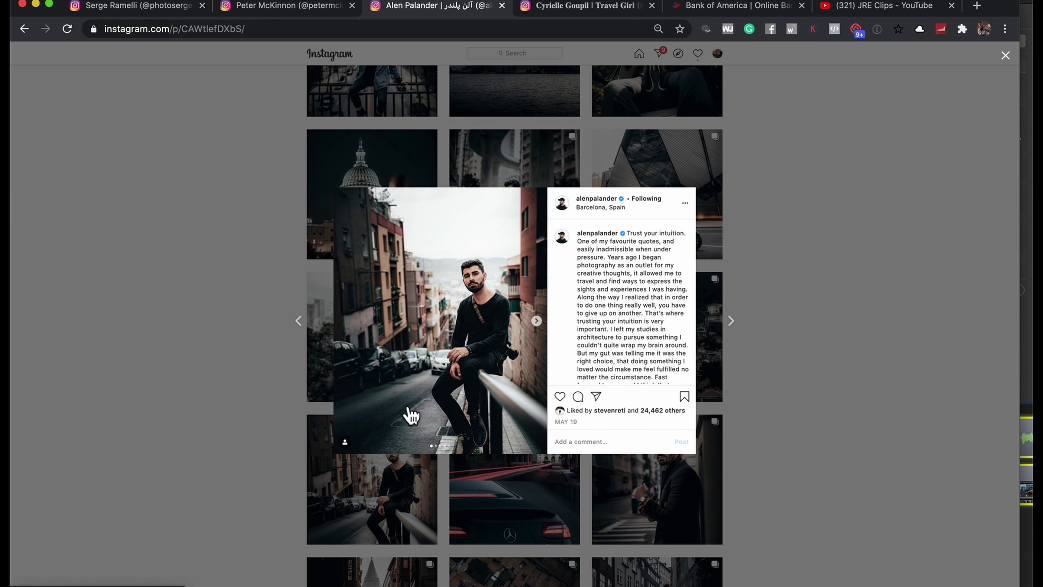
click(897, 366)
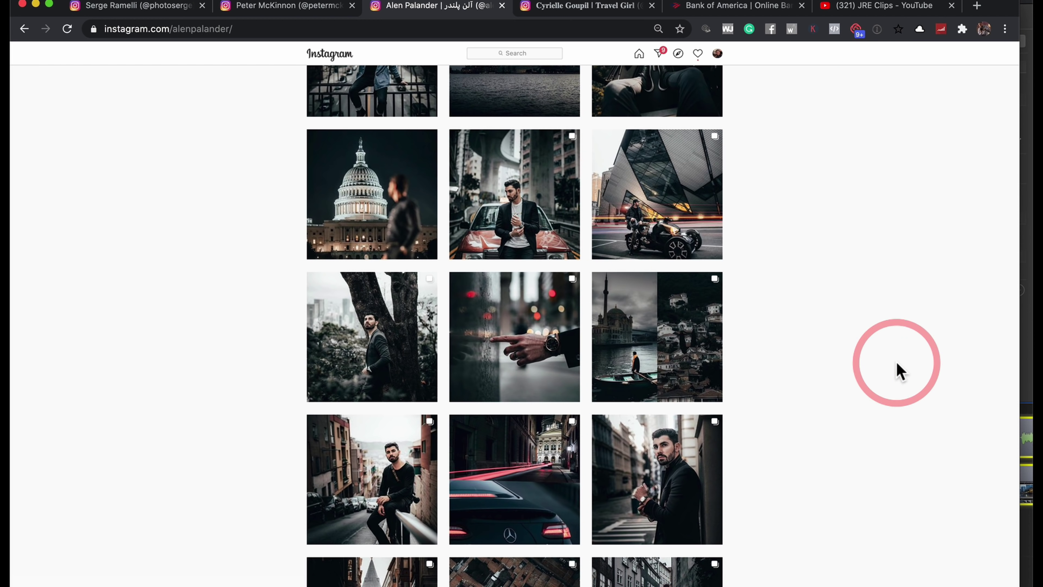
scroll(840, 275, down, 3)
scroll(840, 275, down, 5)
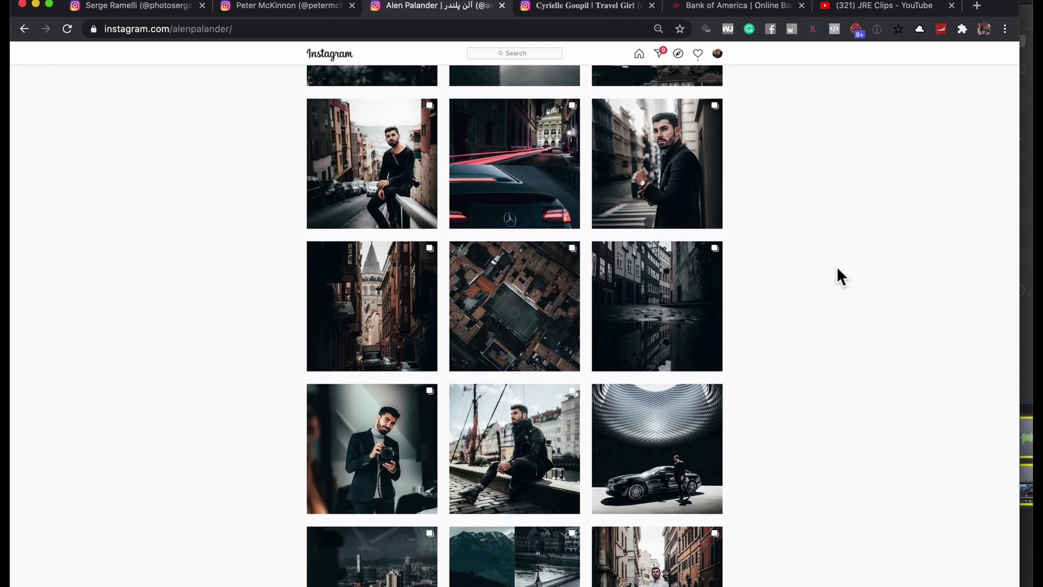
scroll(841, 276, down, 1)
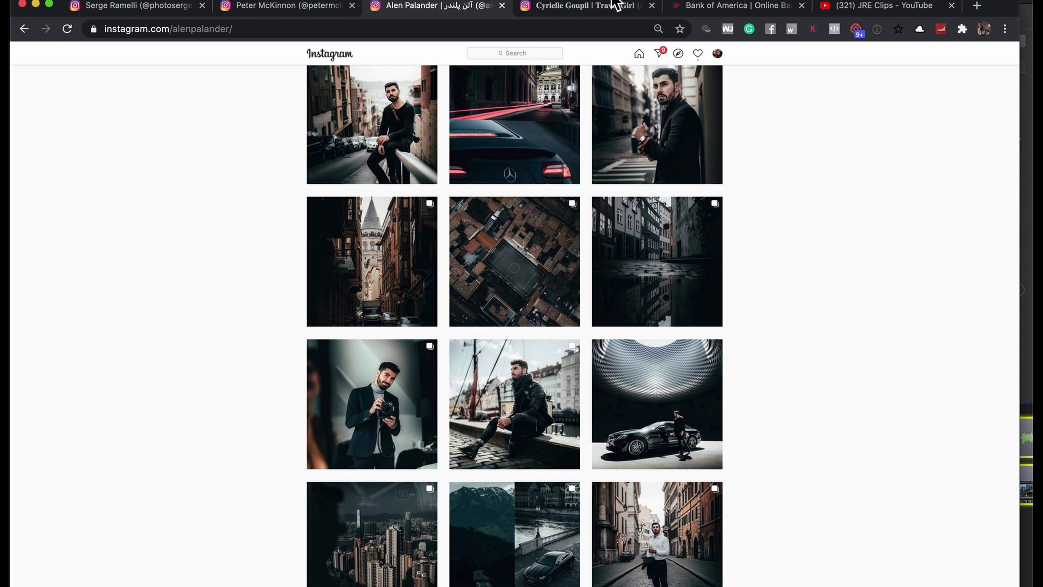
click(585, 6)
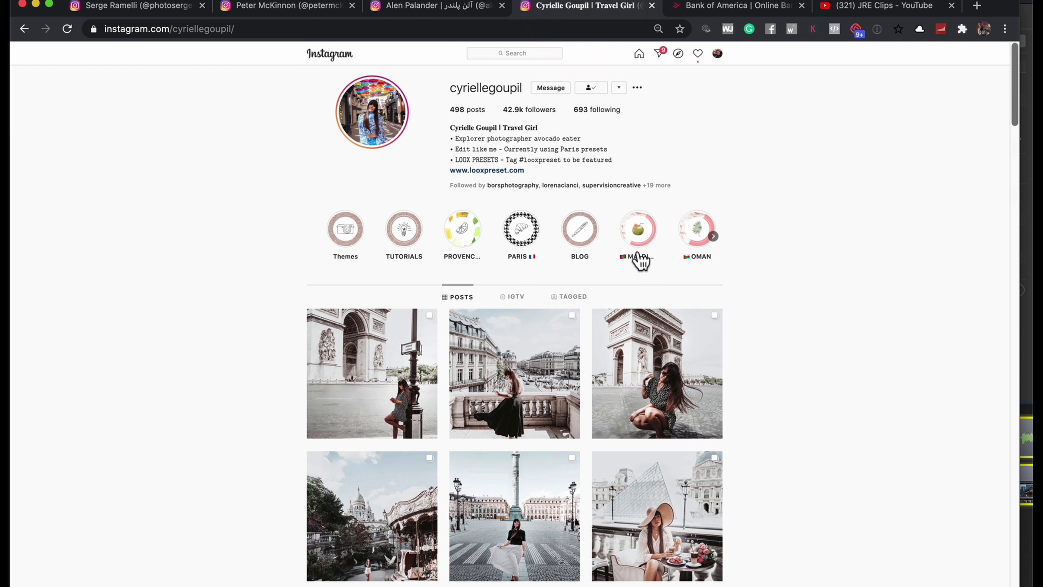
View the Montmartre carousel post on the Paris profile, then bring up the app switcher.
scroll(799, 264, down, 1)
scroll(794, 254, up, 1)
scroll(822, 251, down, 5)
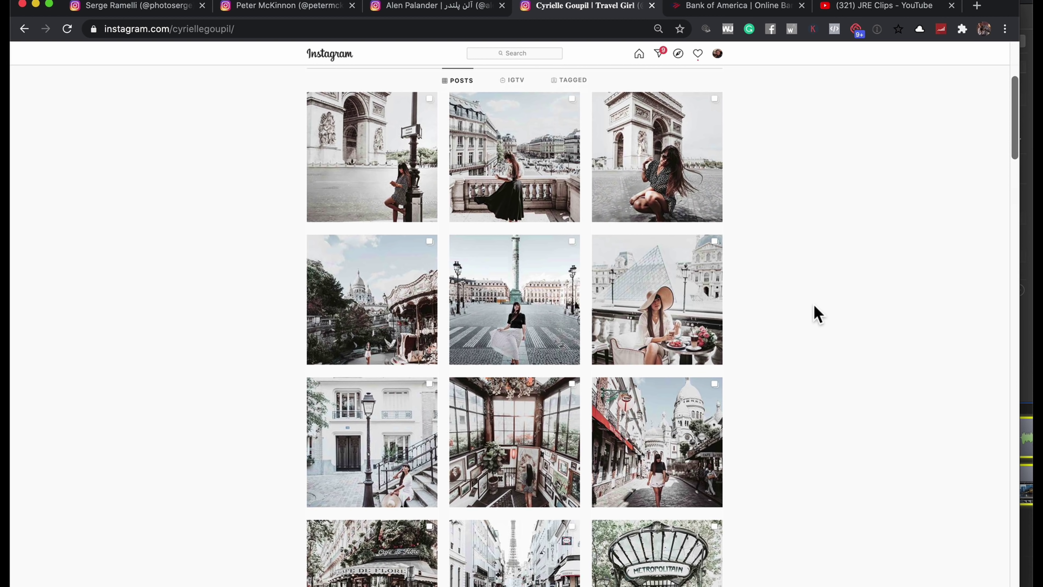
click(359, 250)
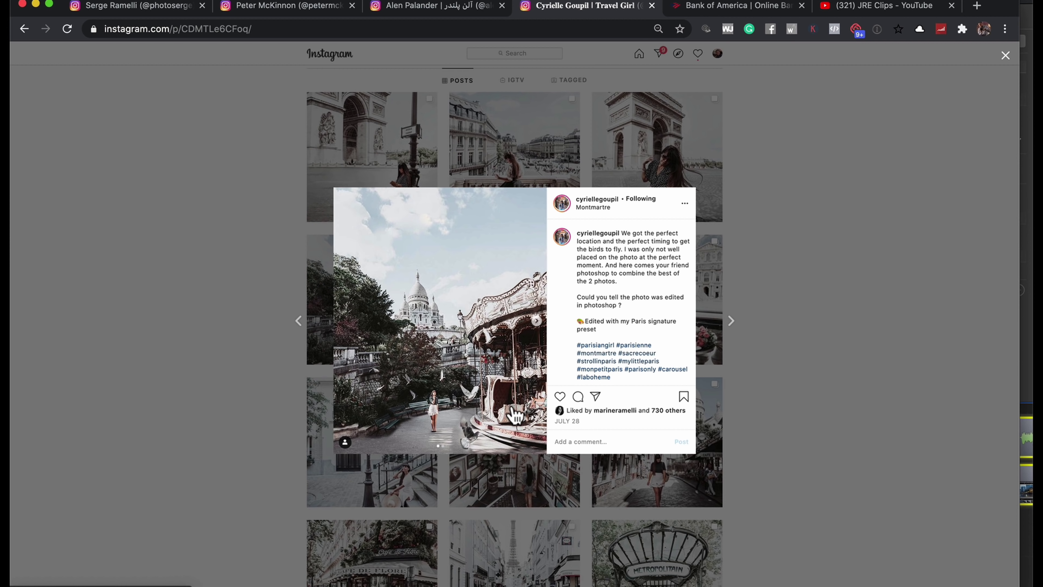
click(892, 251)
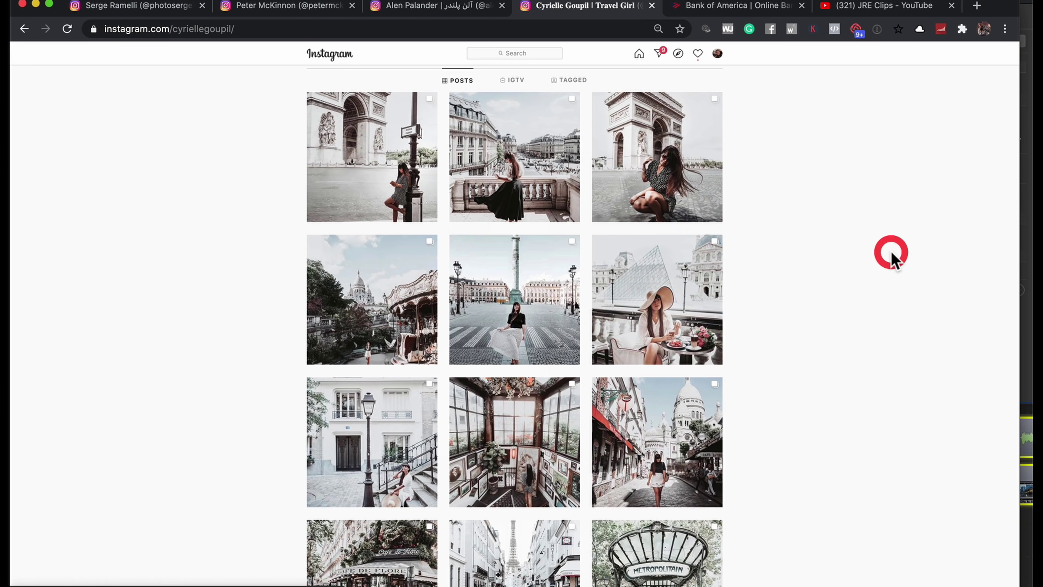
scroll(891, 253, down, 8)
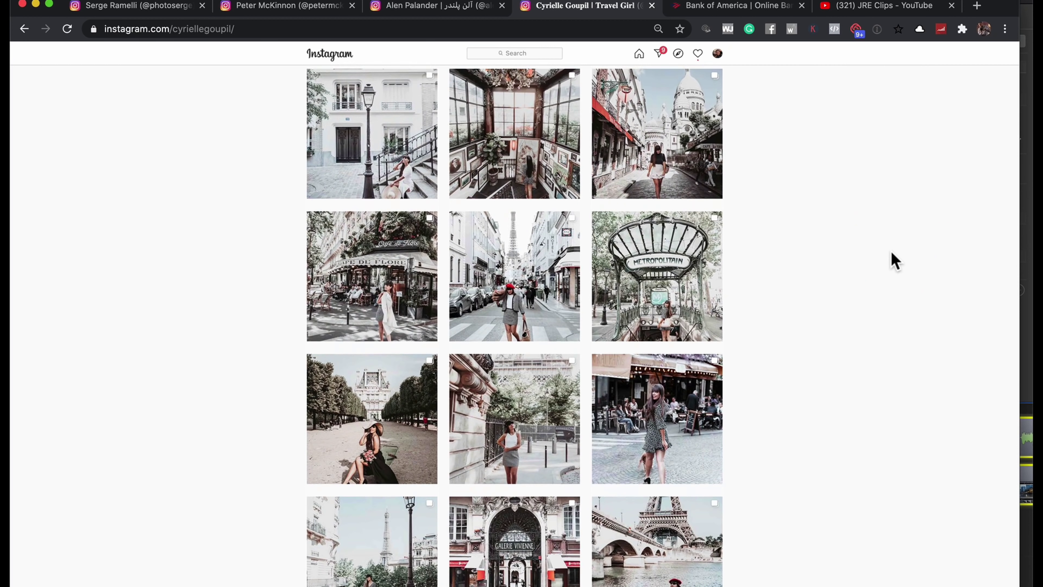
scroll(895, 261, up, 3)
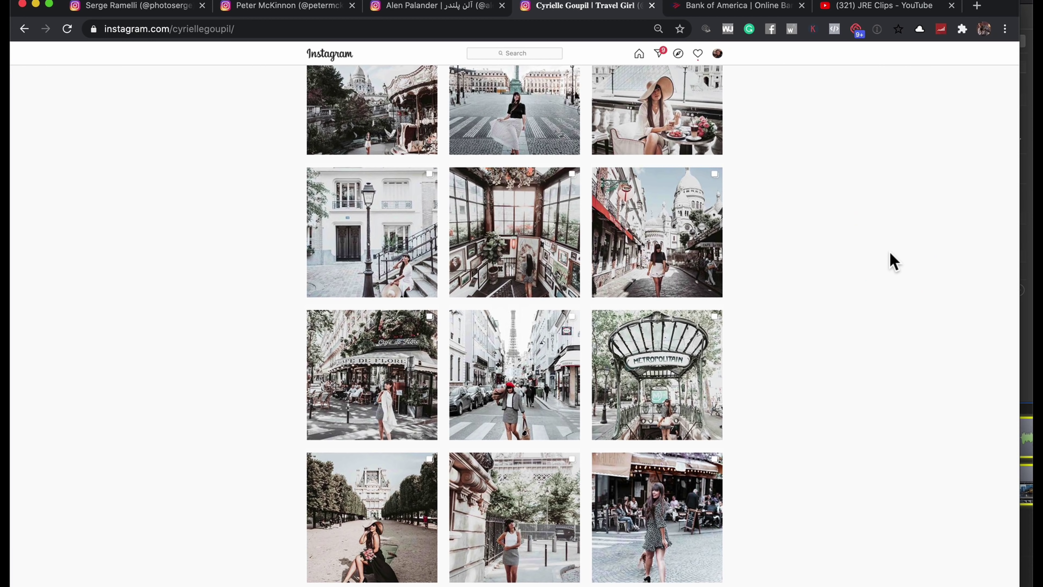
key(super+Tab)
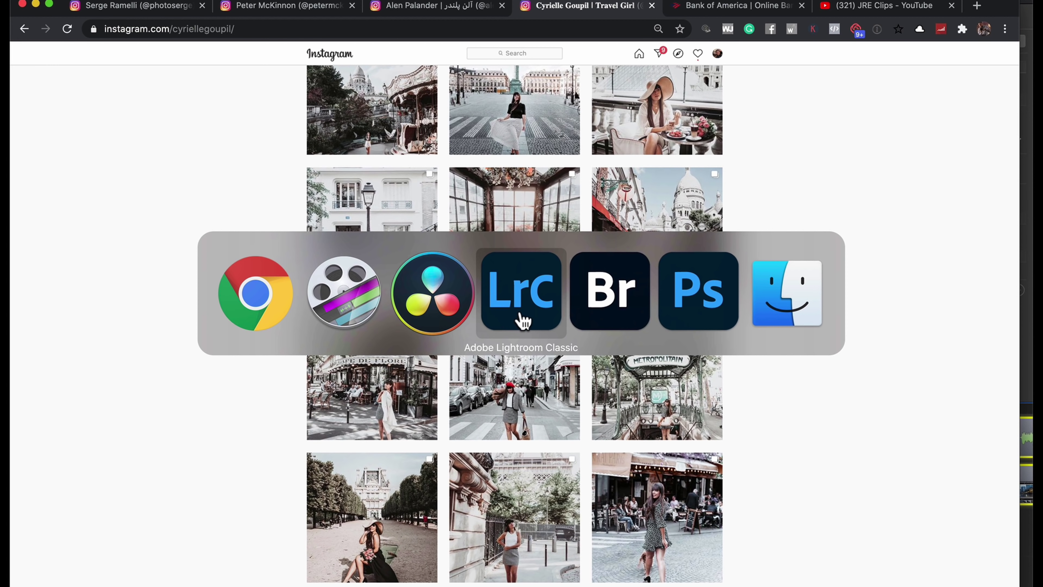
In Lightroom Classic, select only Urban one-1.dng and bring the Basic panel into view.
click(524, 321)
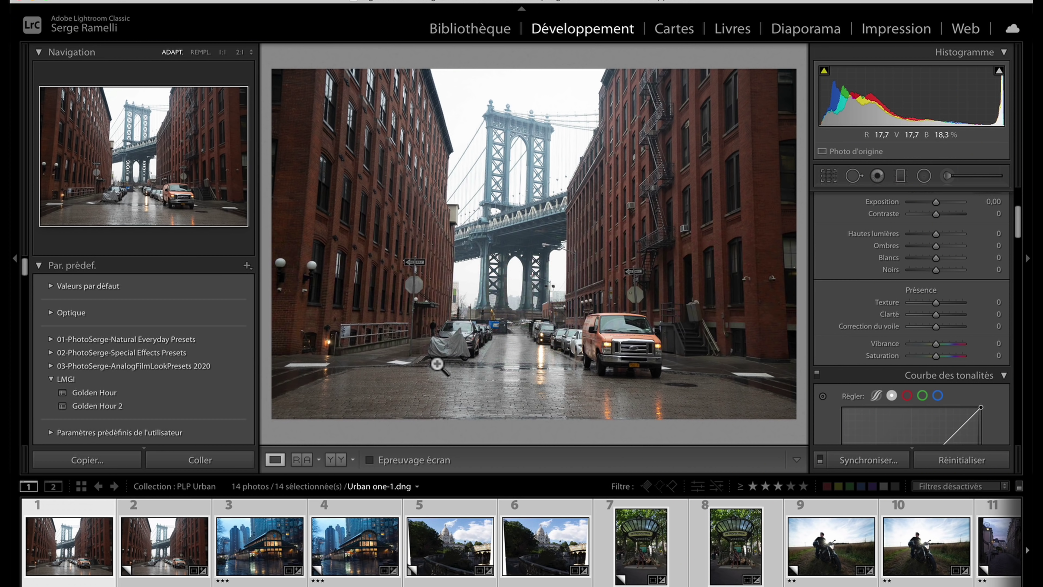
click(73, 513)
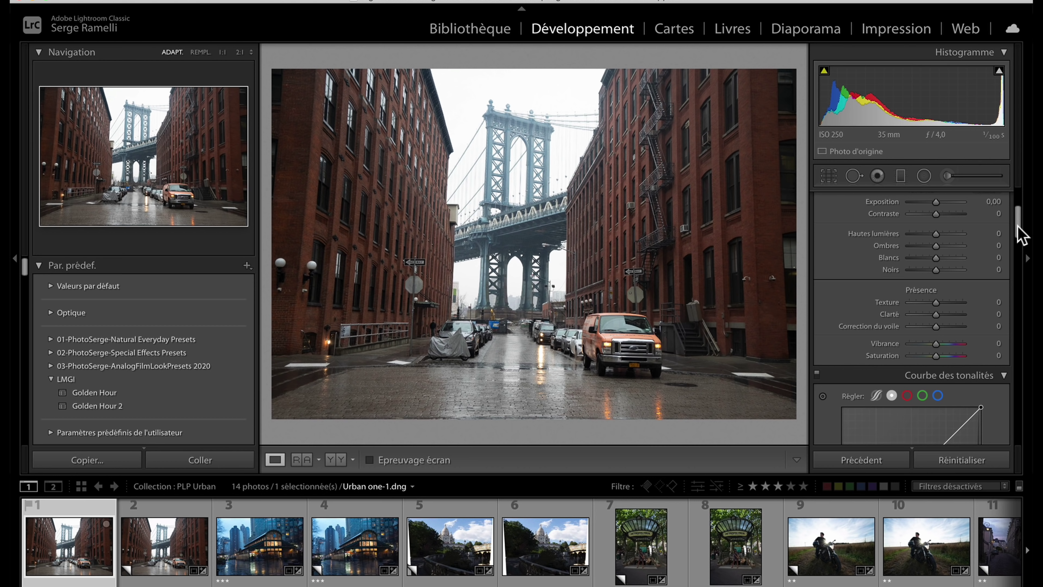
drag(1018, 227, 1013, 155)
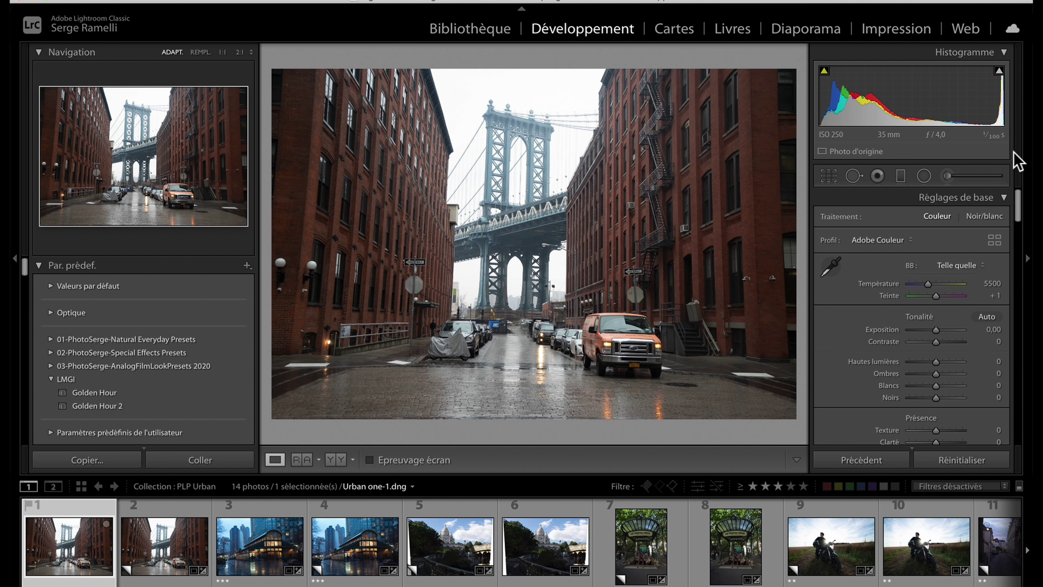
mouse_move(1018, 205)
mouse_down()
mouse_move(1018, 226)
mouse_move(1022, 207)
mouse_up()
scroll(1022, 228, down, 3)
scroll(1022, 226, up, 3)
click(1019, 218)
mouse_move(1023, 224)
mouse_down()
mouse_move(1023, 248)
mouse_move(1018, 222)
mouse_up()
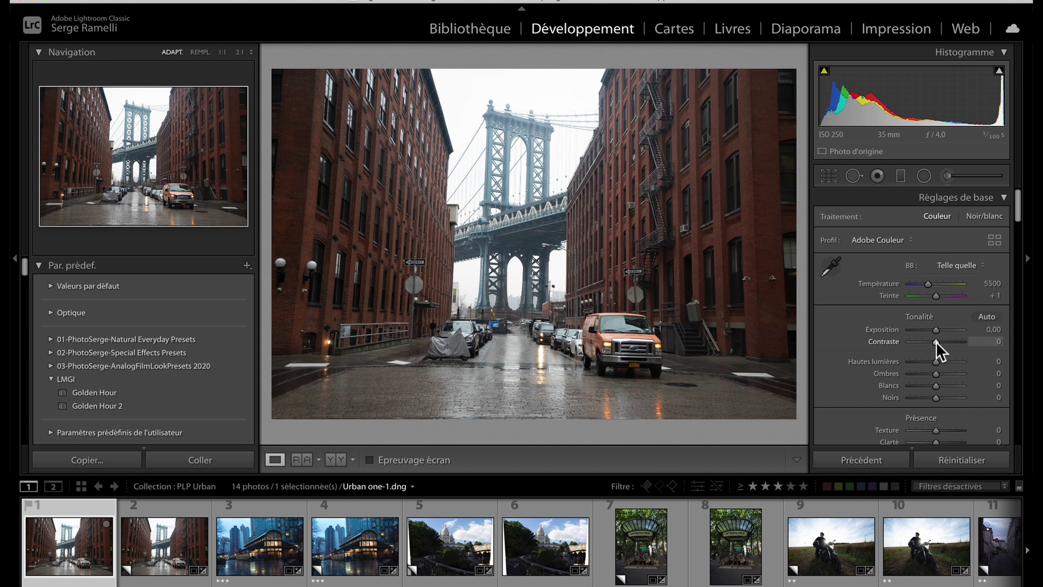
Set Contrast +100, Clarity +72, Texture +34, Highlights −75, Shadows +33 and Blacks −69.
drag(937, 342, 975, 348)
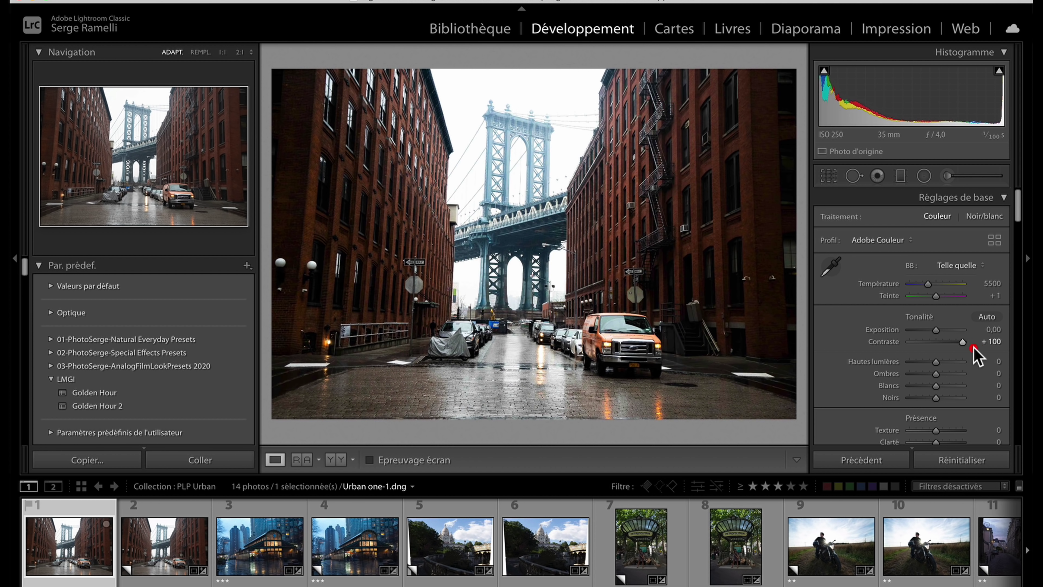
scroll(949, 370, down, 1)
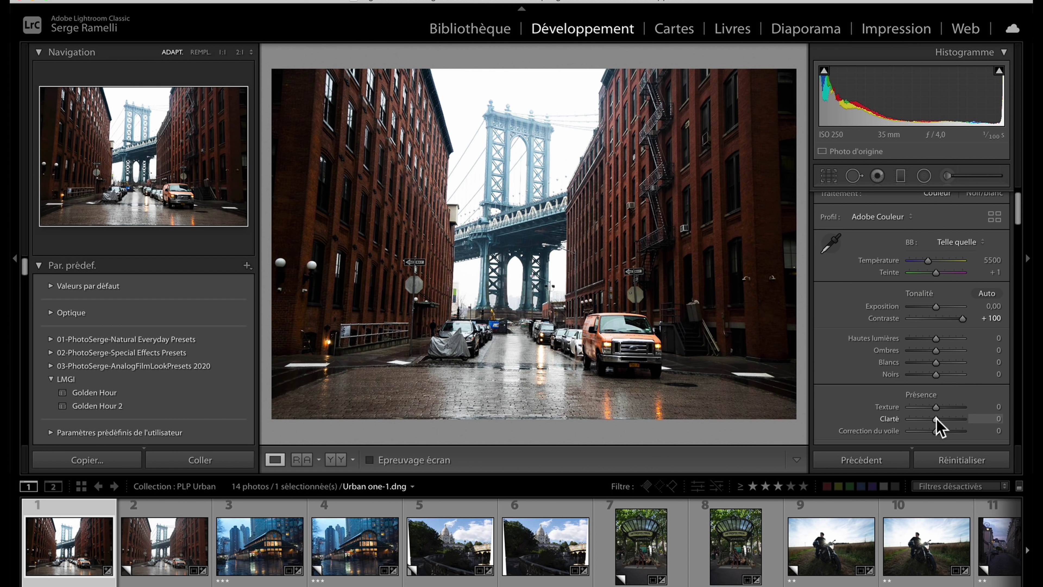
mouse_move(937, 418)
mouse_down()
mouse_move(954, 420)
mouse_move(919, 376)
mouse_up()
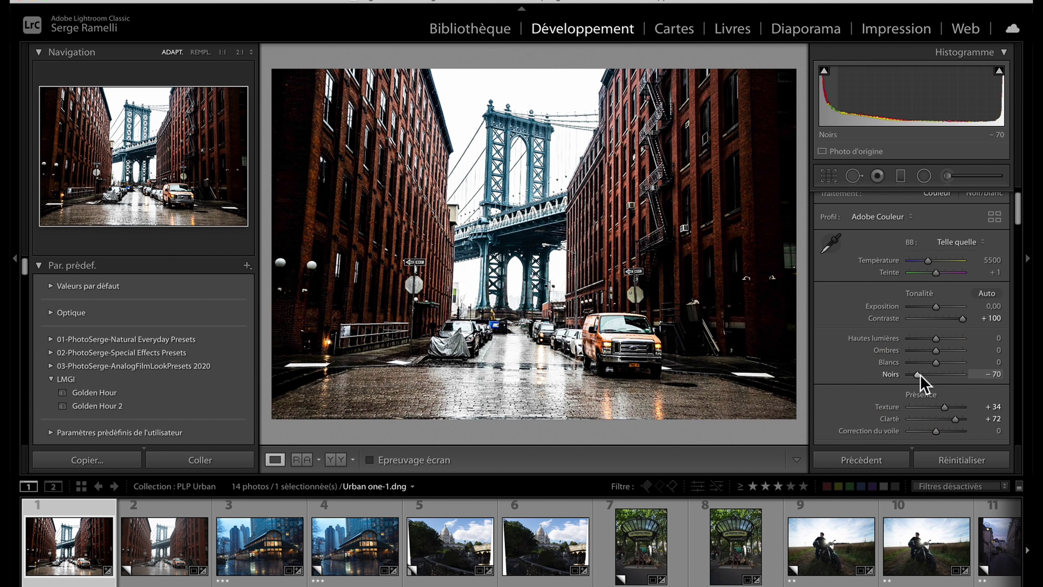
mouse_move(936, 350)
mouse_down()
mouse_move(949, 350)
mouse_move(932, 338)
mouse_move(920, 350)
mouse_up()
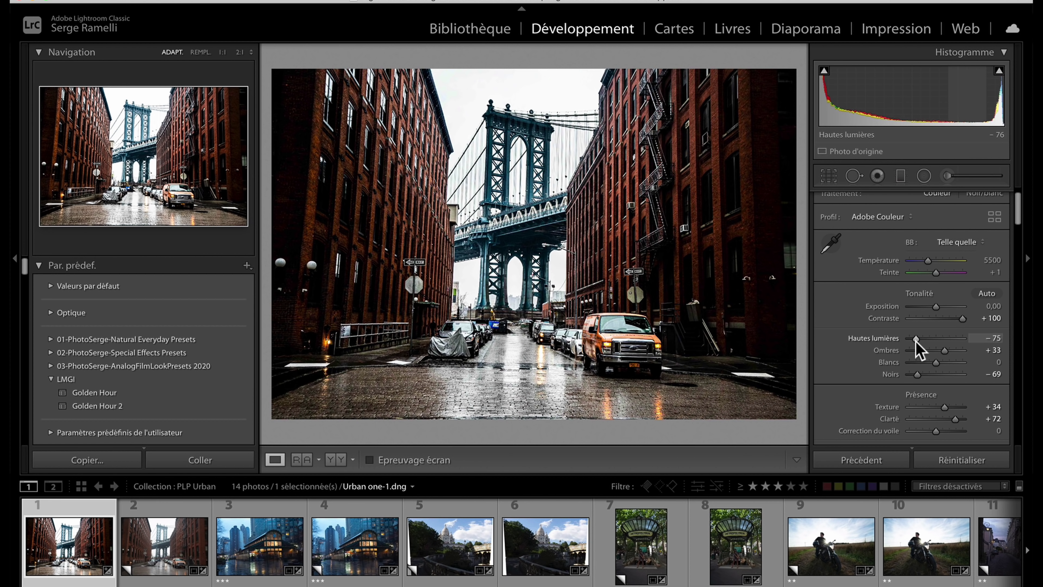
scroll(916, 341, down, 2)
Apply Upright Auto in the Transformation panel to straighten the leaning buildings.
scroll(915, 342, down, 5)
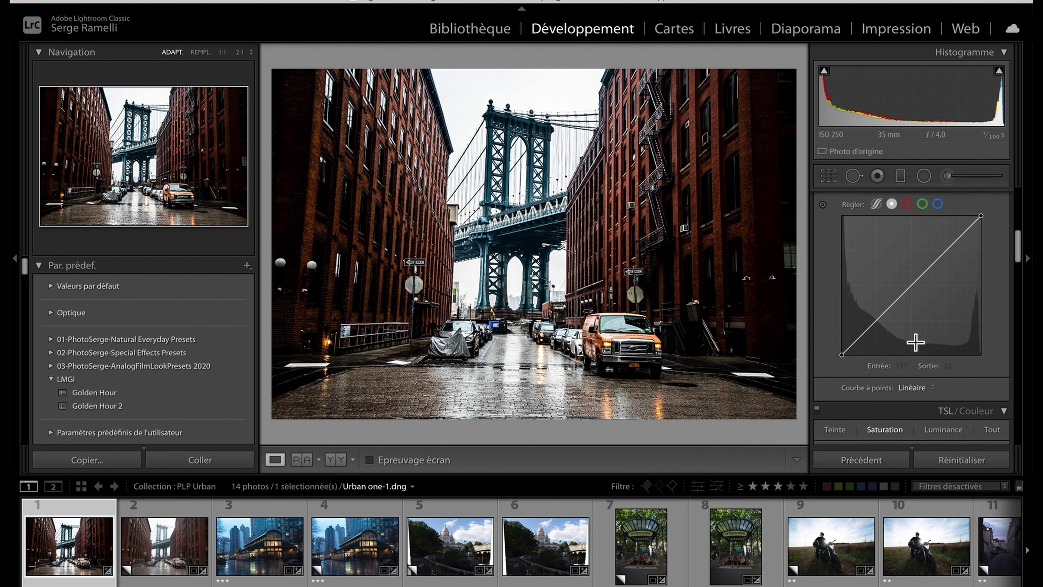
scroll(915, 342, down, 5)
scroll(915, 345, down, 5)
scroll(916, 347, down, 5)
scroll(916, 345, down, 5)
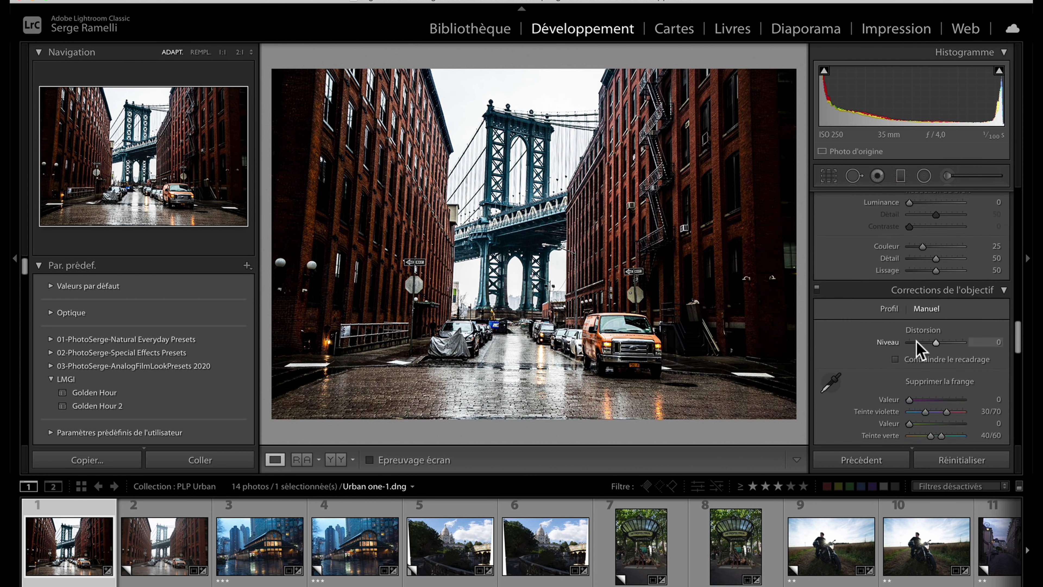
scroll(916, 348, down, 3)
scroll(916, 347, down, 2)
scroll(917, 347, down, 3)
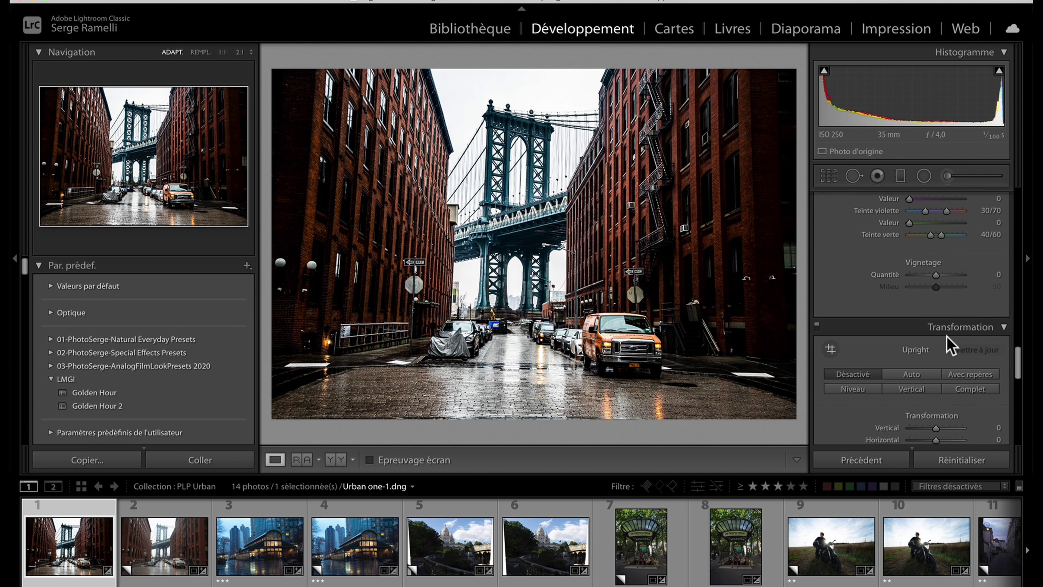
click(917, 374)
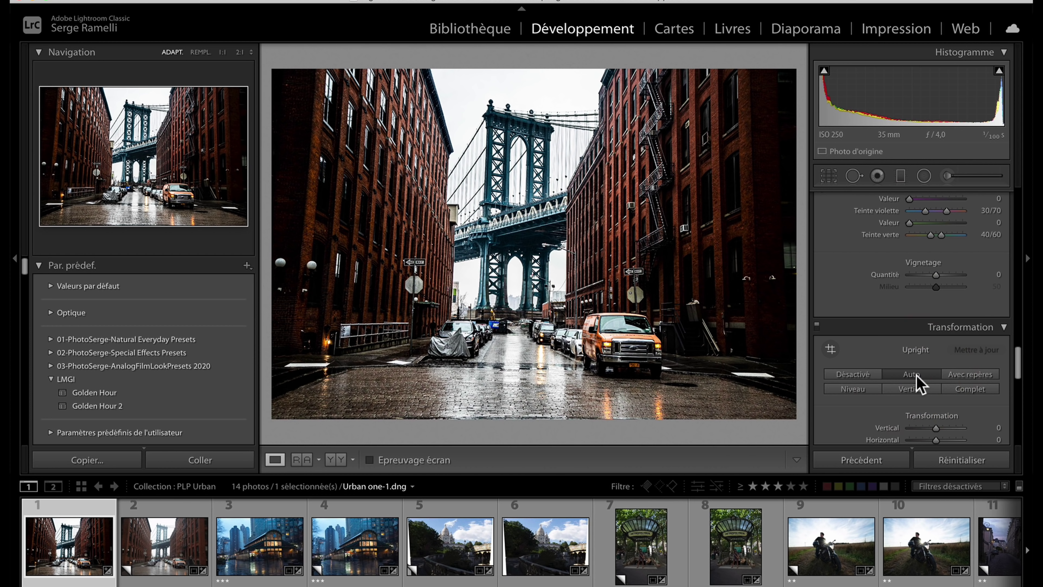
scroll(919, 384, up, 10)
scroll(918, 384, up, 2)
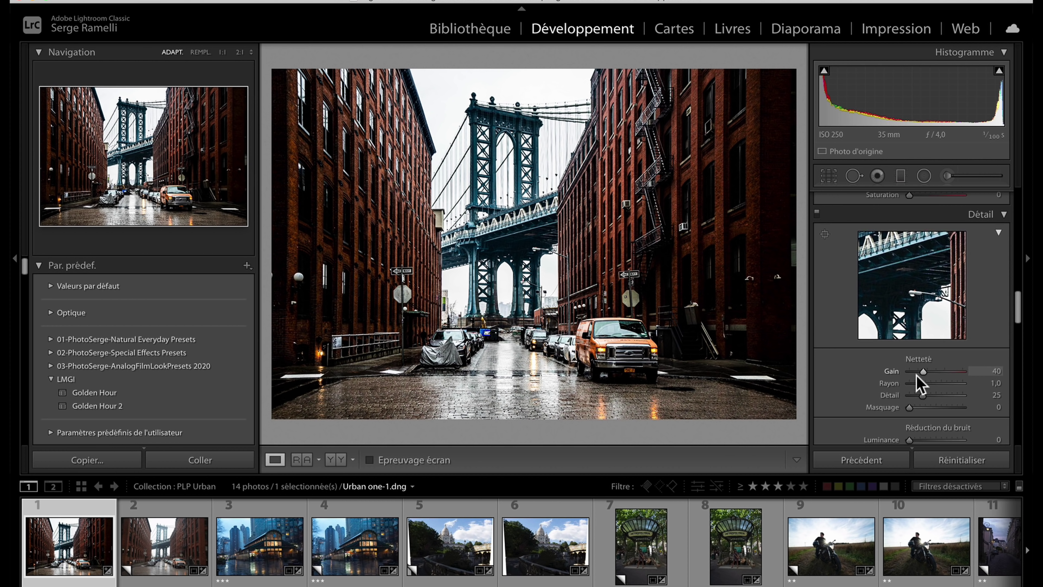
scroll(919, 384, up, 1)
scroll(919, 382, up, 2)
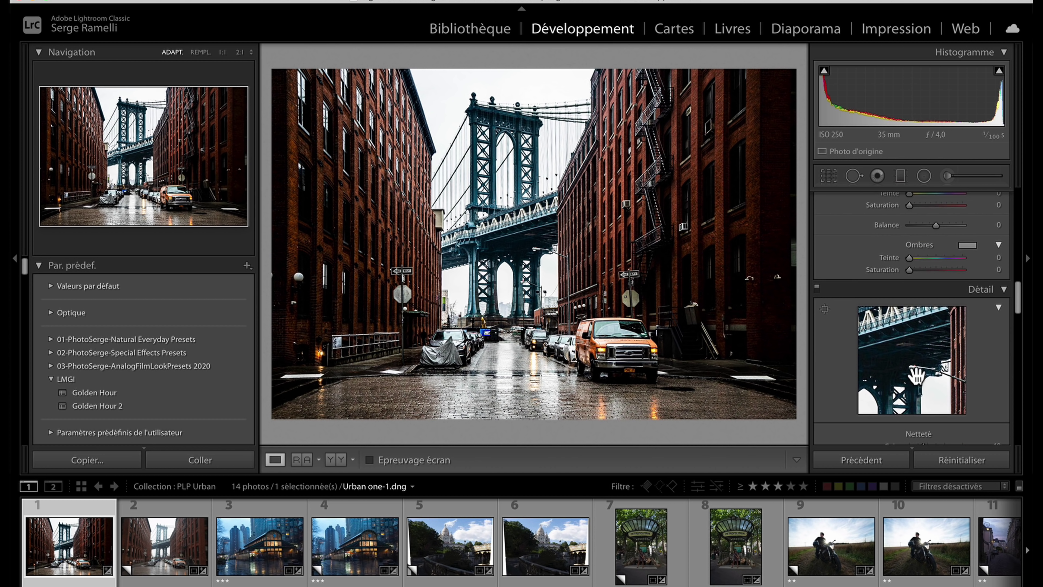
scroll(918, 378, up, 2)
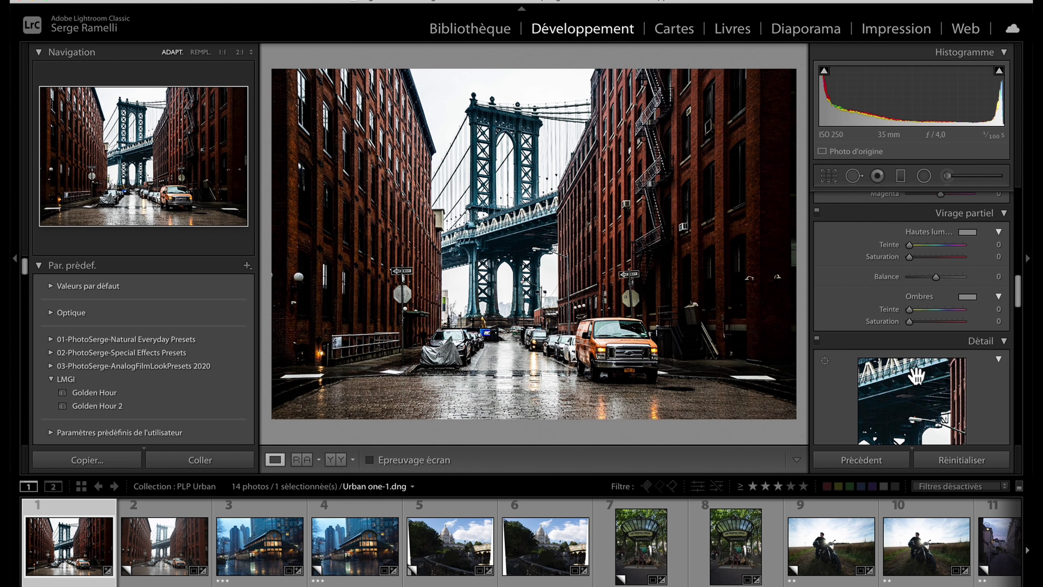
Set the Virage partiel shadows (Ombres) to a teal at hue 181, saturation 17.
click(967, 297)
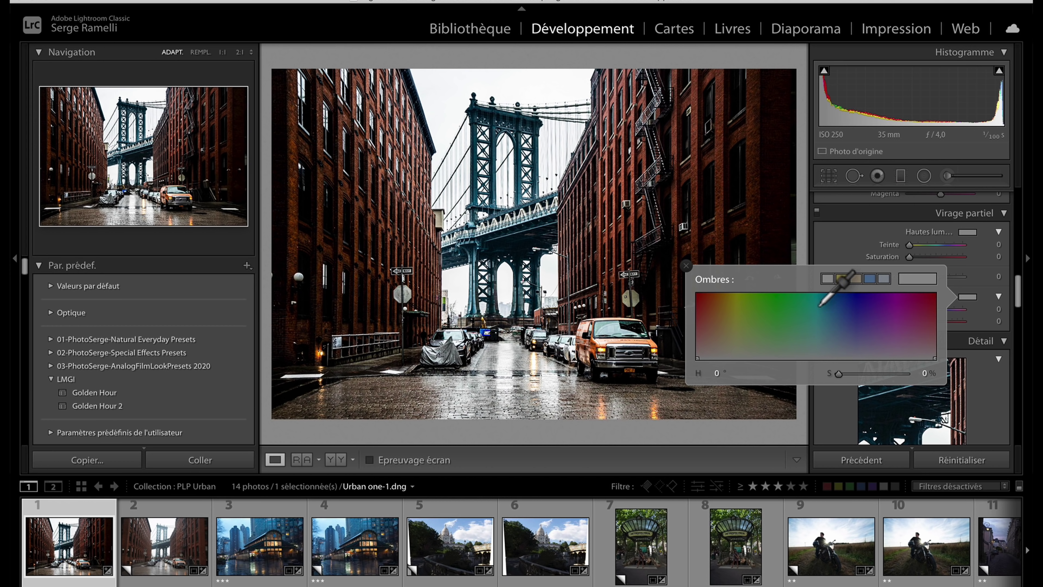
click(815, 345)
mouse_move(815, 344)
mouse_down()
mouse_move(816, 335)
mouse_move(817, 349)
mouse_up()
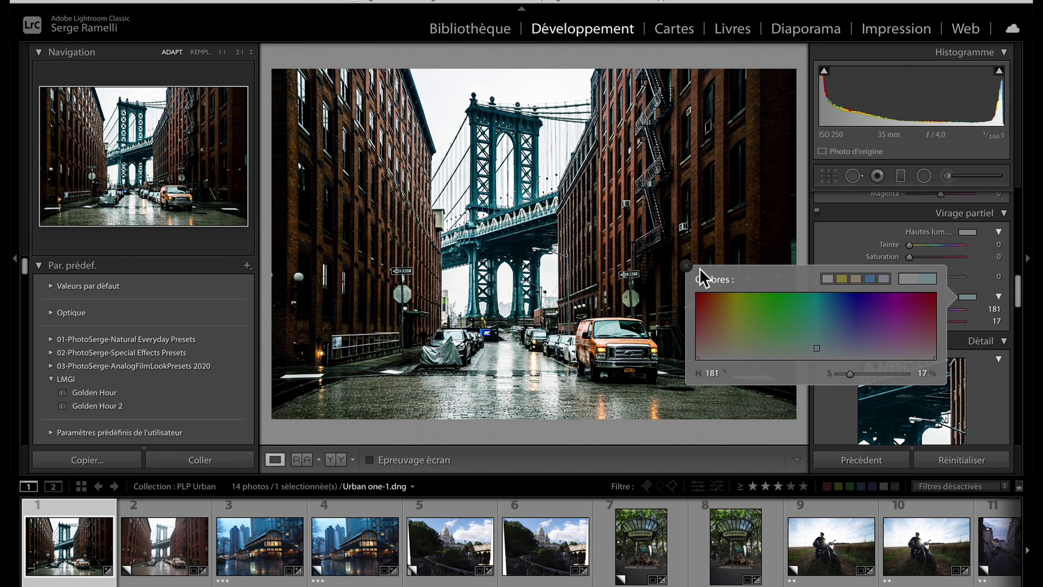
click(689, 267)
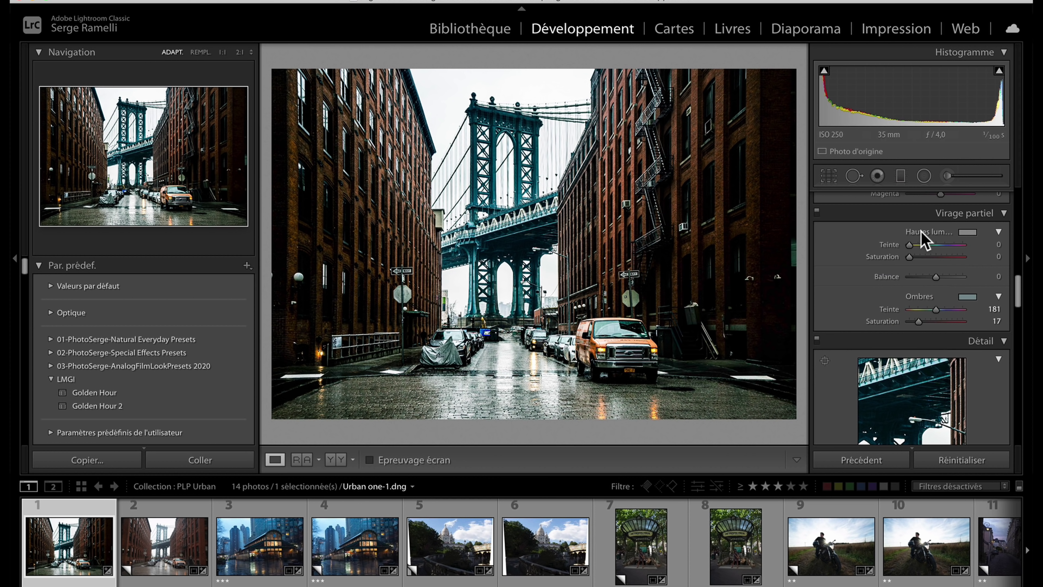
scroll(921, 239, down, 3)
In HSL Saturation, raise Rouge to +40 and Orange to +46.
scroll(921, 239, down, 3)
scroll(920, 240, down, 3)
scroll(921, 239, down, 2)
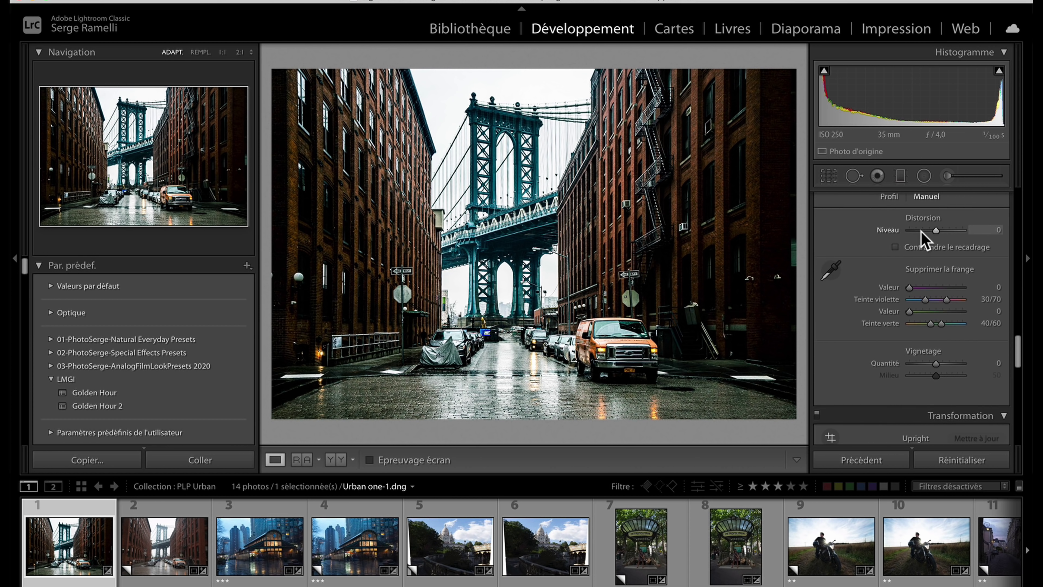
scroll(921, 239, down, 3)
scroll(921, 240, up, 5)
scroll(921, 240, up, 5)
scroll(922, 241, up, 1)
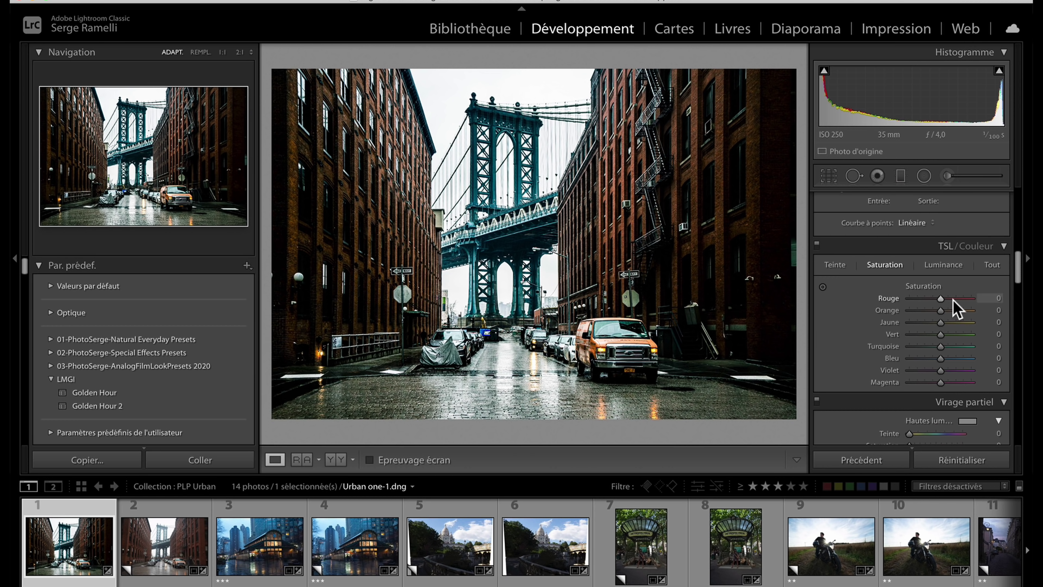
drag(954, 298, 955, 312)
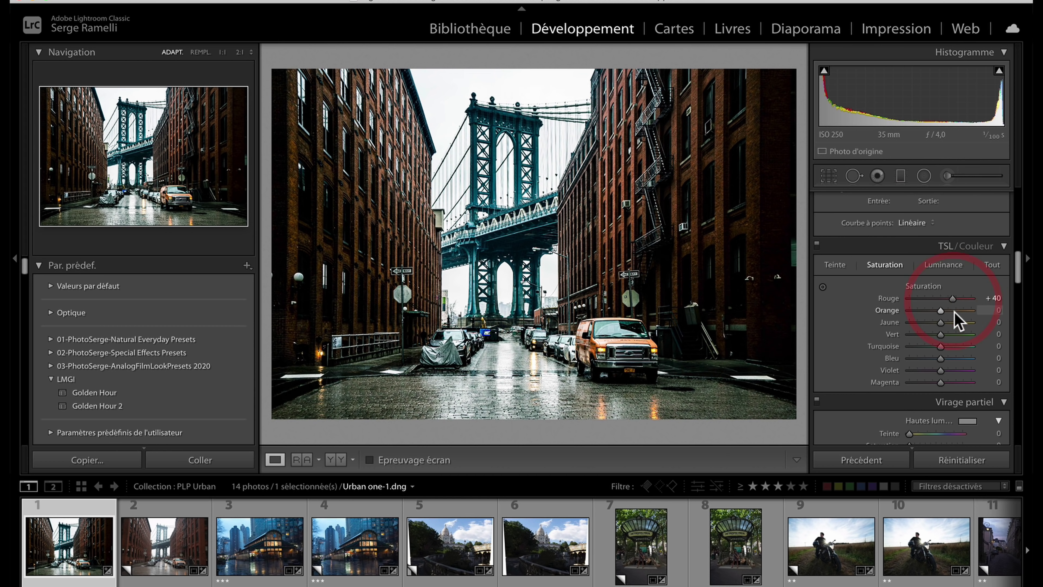
Desaturate Jaune −70, Vert −65, Turquoise −68, Bleu −70, Violet −69 and Magenta −64.
click(919, 324)
click(919, 346)
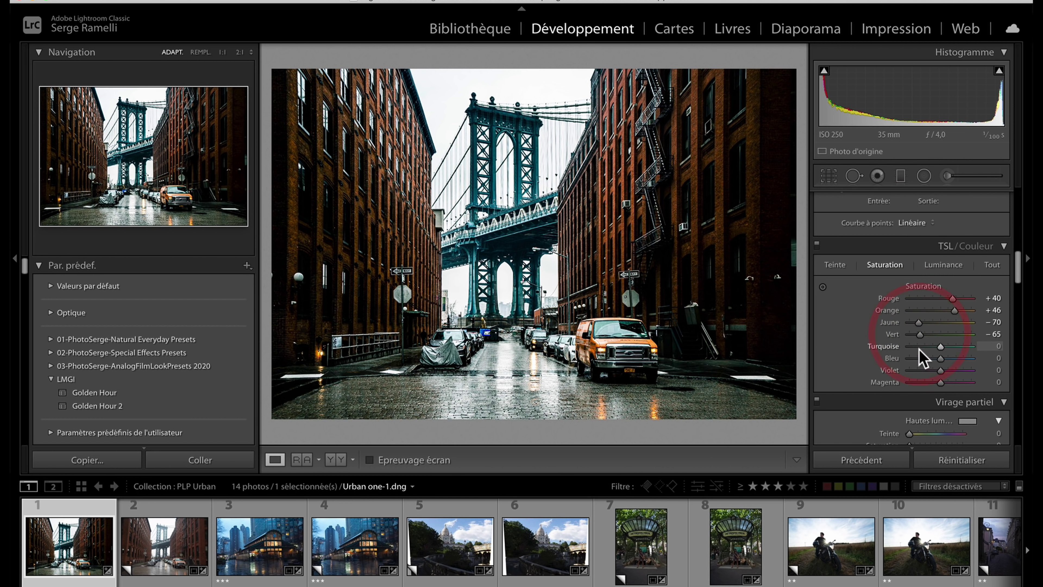
click(919, 370)
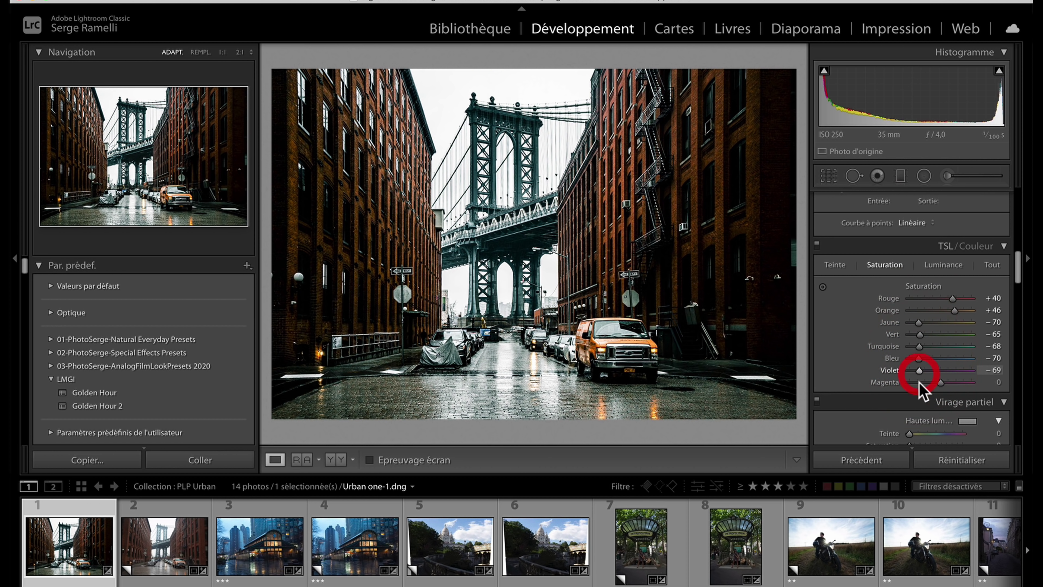
click(919, 382)
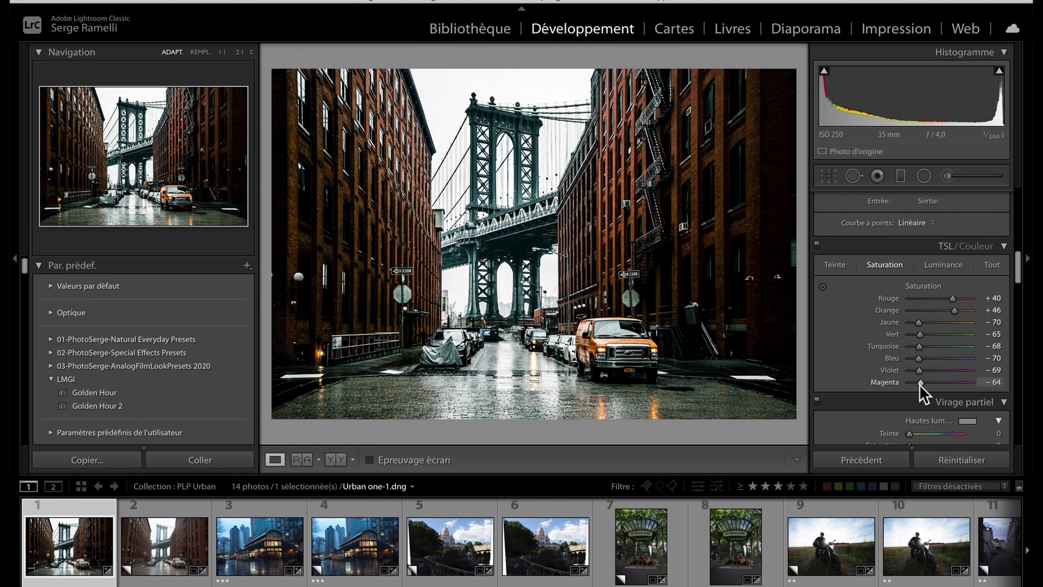
click(193, 534)
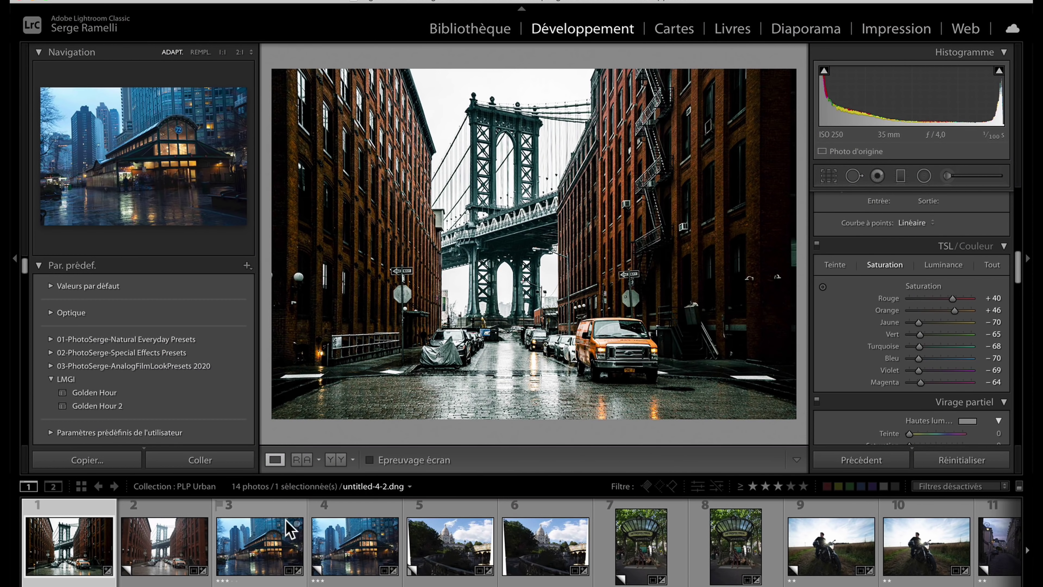
Open the rainy station photo untitled-4-2.dng and expand the 02-PhotoSerge-Special Effects Presets group.
click(271, 517)
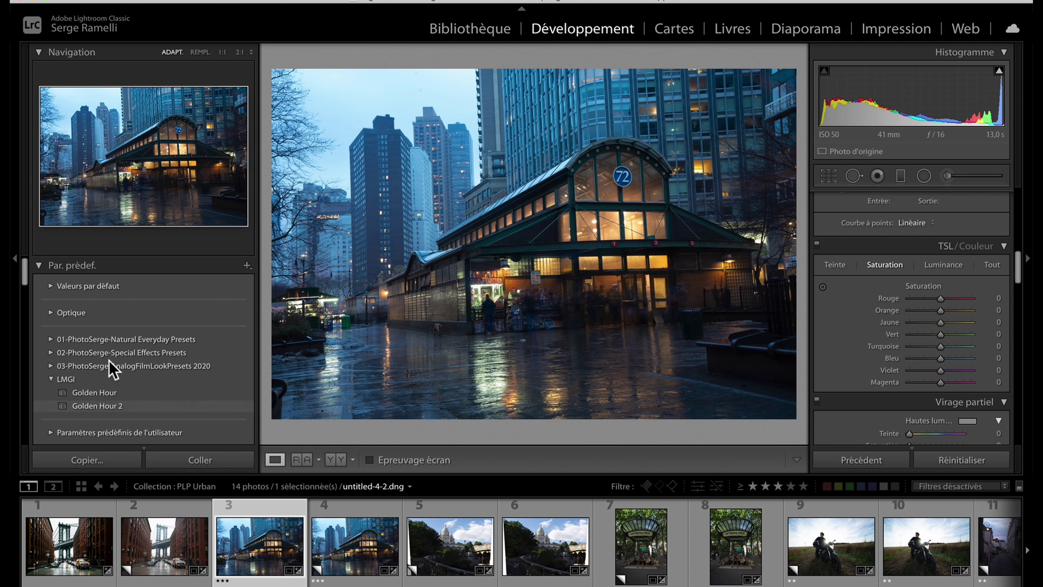
scroll(28, 287, down, 1)
scroll(27, 286, up, 1)
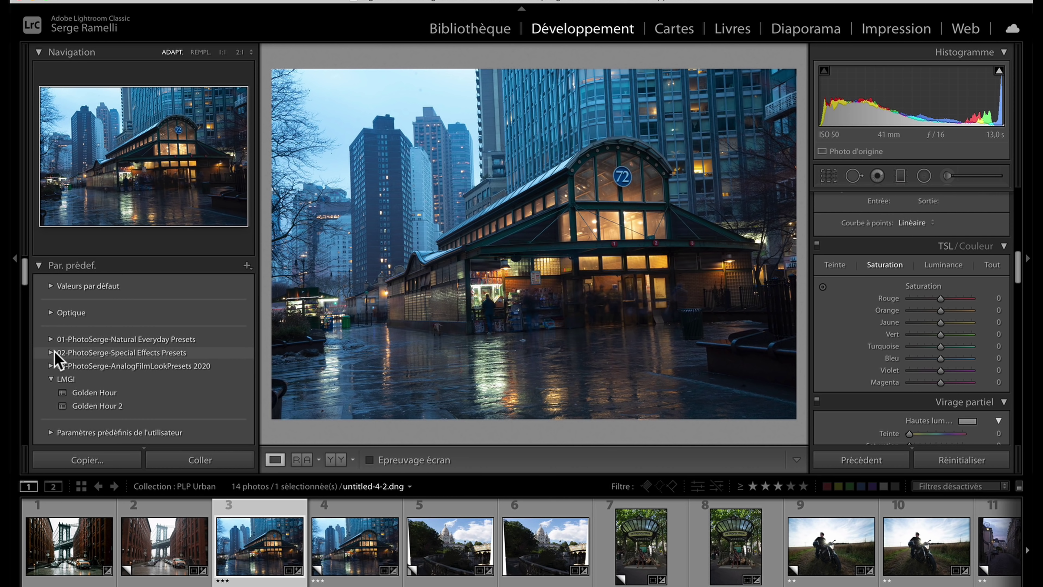
click(51, 352)
mouse_move(24, 268)
mouse_down()
mouse_move(29, 318)
mouse_move(24, 274)
mouse_up()
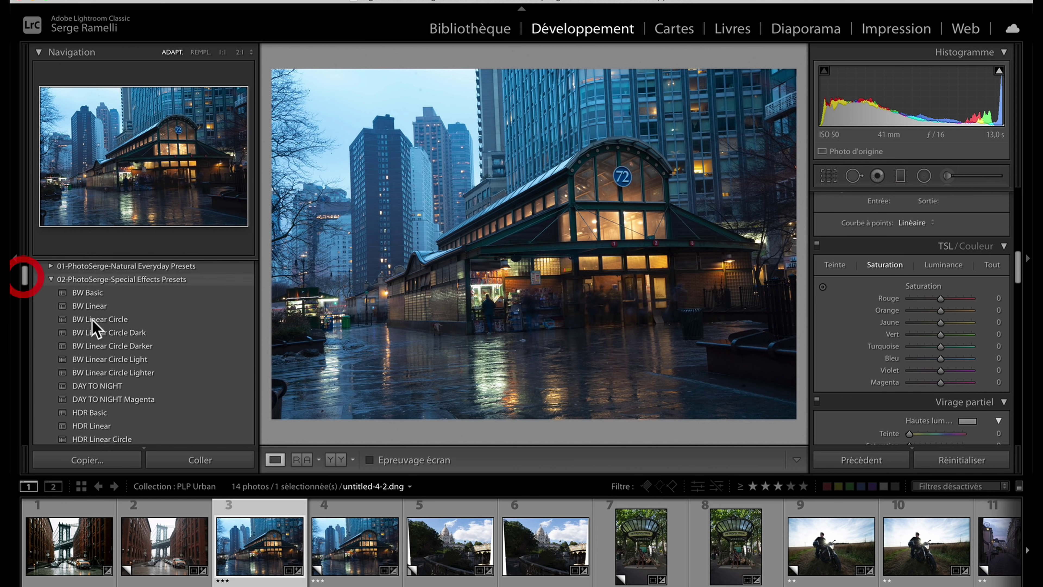
Preview black-and-white and URBAN looks on the station photo, scrolling down to the URBAN presets.
click(118, 347)
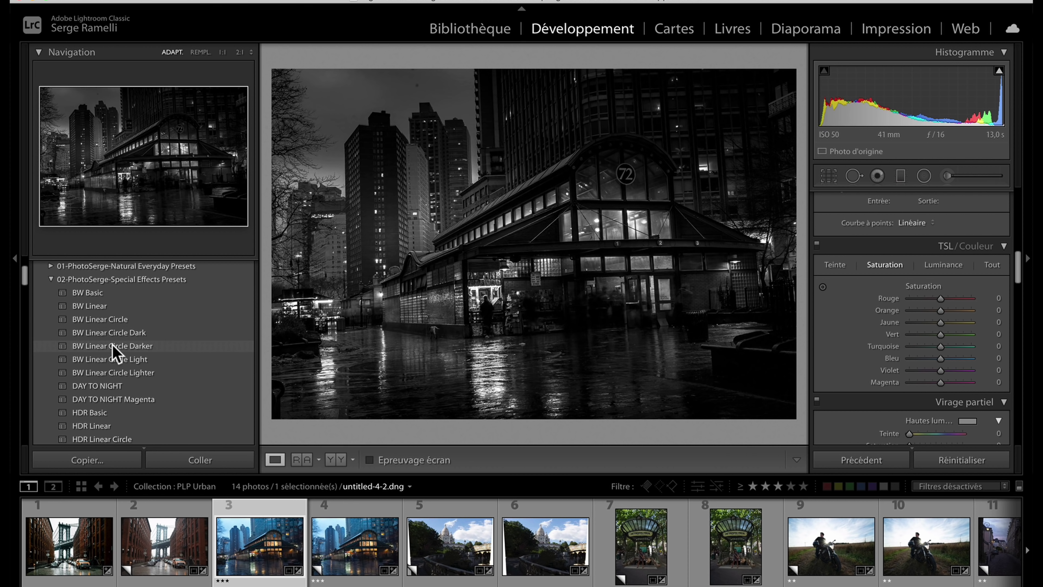
drag(26, 275, 28, 315)
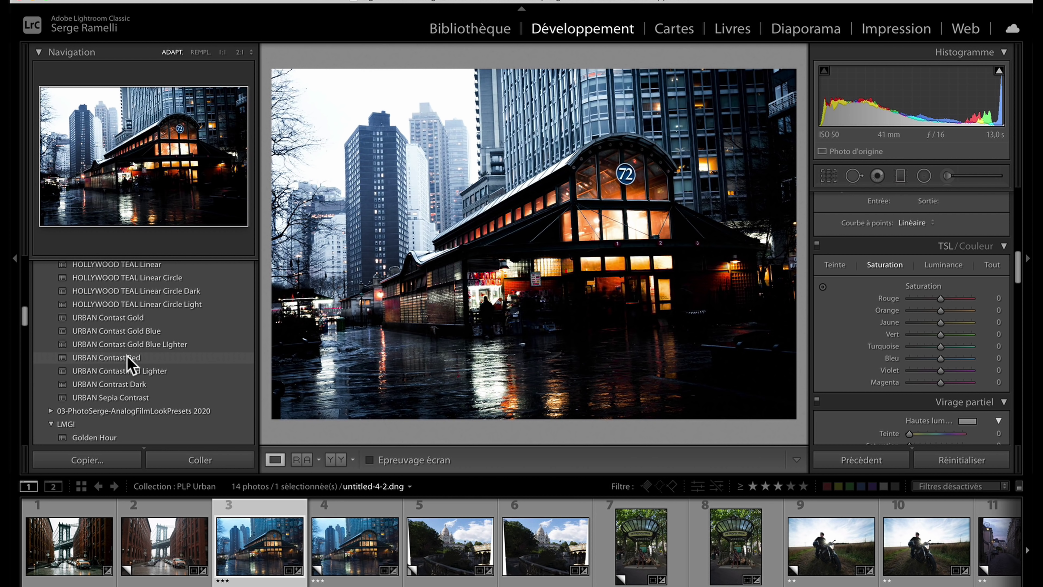
Apply URBAN Contast Red, lower red and orange saturation, and set Shadows to +59.
click(129, 358)
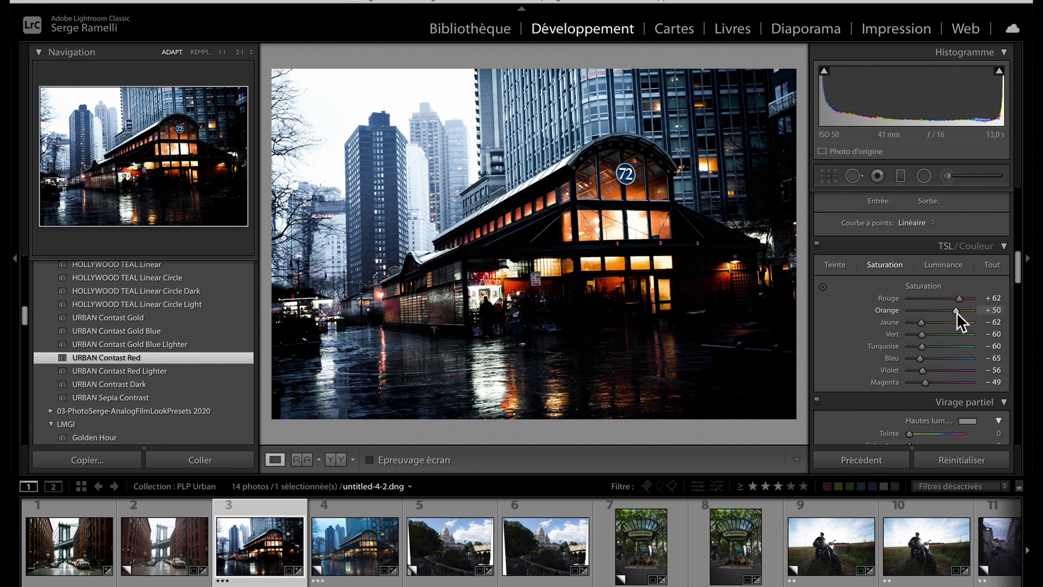
drag(956, 310, 950, 298)
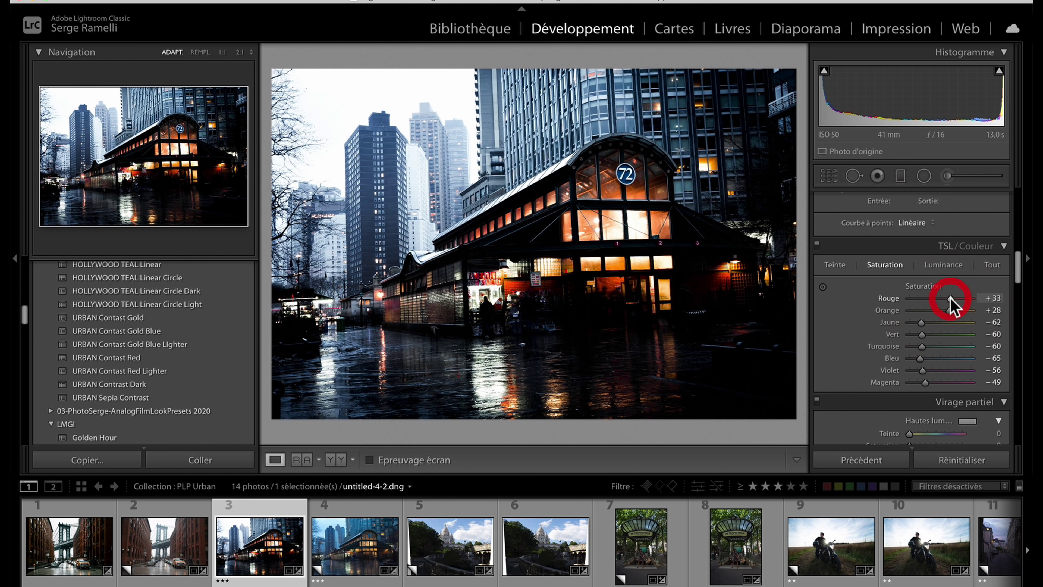
drag(1018, 275, 1019, 208)
drag(937, 327, 952, 327)
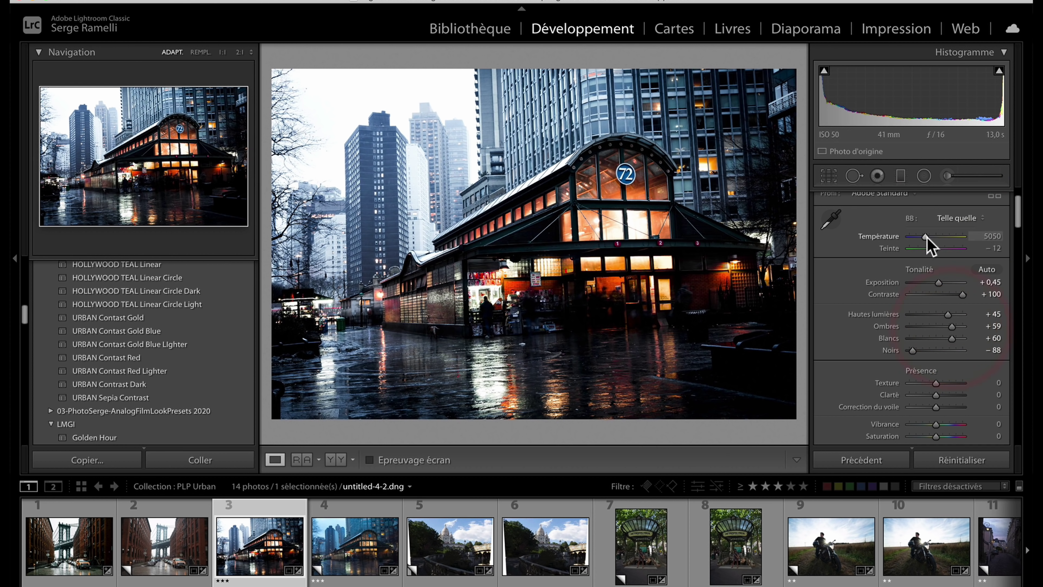
Straighten the station photo's perspective with Upright Auto.
scroll(926, 238, down, 5)
scroll(926, 238, down, 3)
scroll(927, 240, down, 3)
scroll(928, 243, down, 3)
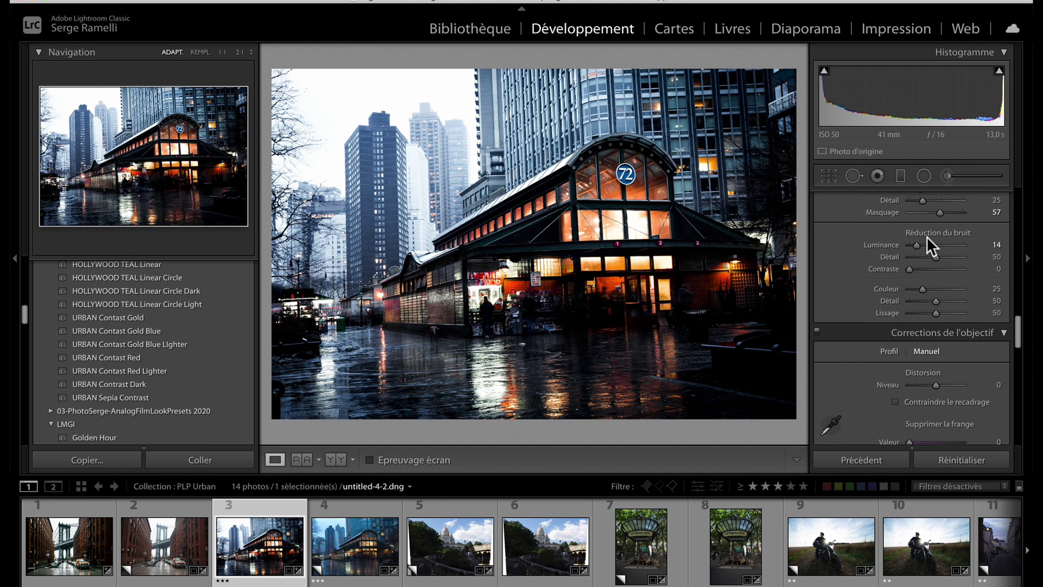
scroll(930, 247, down, 2)
scroll(929, 246, down, 3)
scroll(927, 242, down, 3)
scroll(927, 243, down, 1)
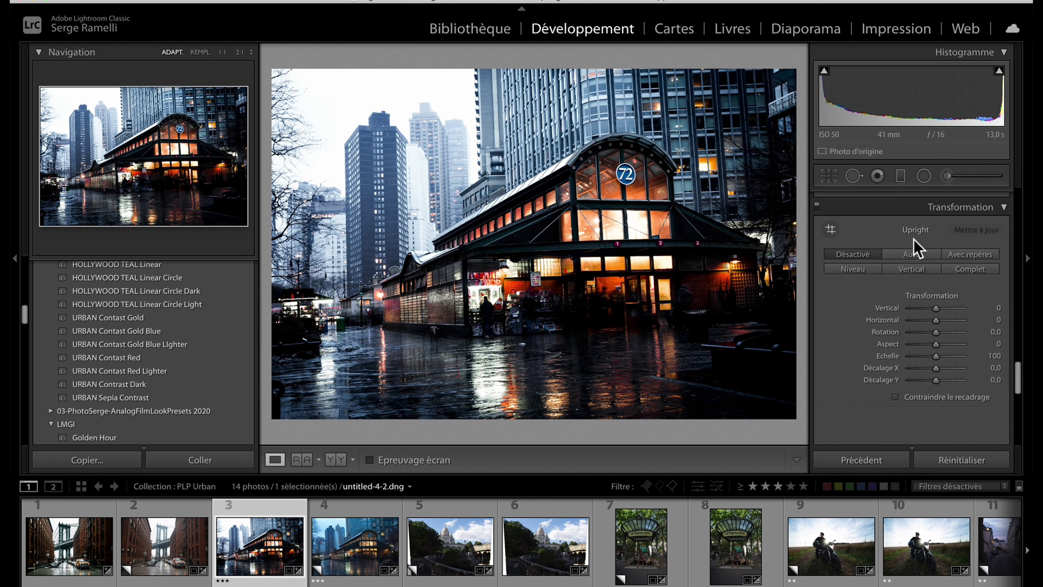
click(912, 253)
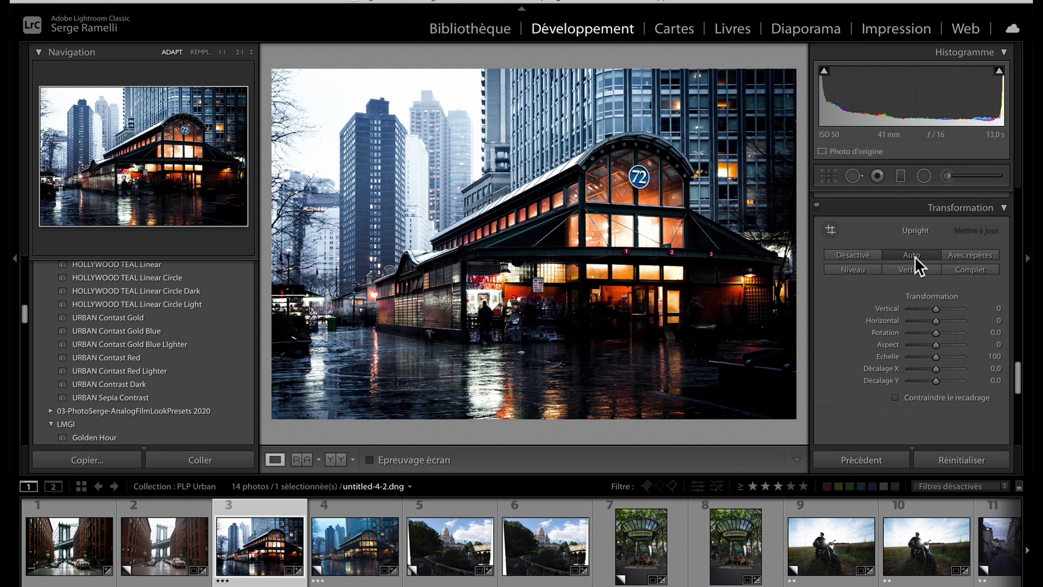
scroll(911, 246, up, 5)
click(899, 176)
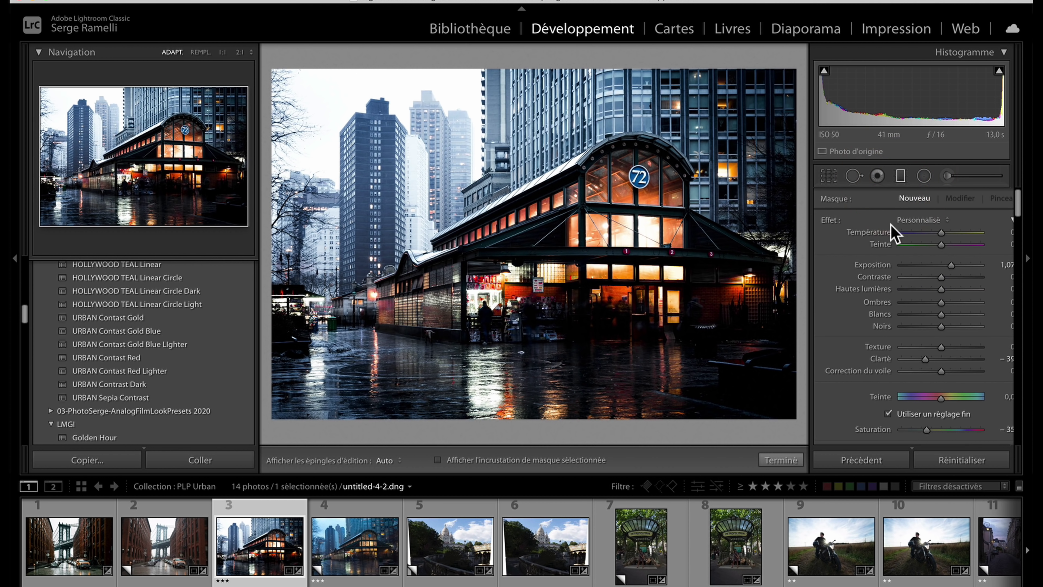
Add a reset graduated filter at Exposure −1.01 diagonally over the station photo's sky.
click(833, 221)
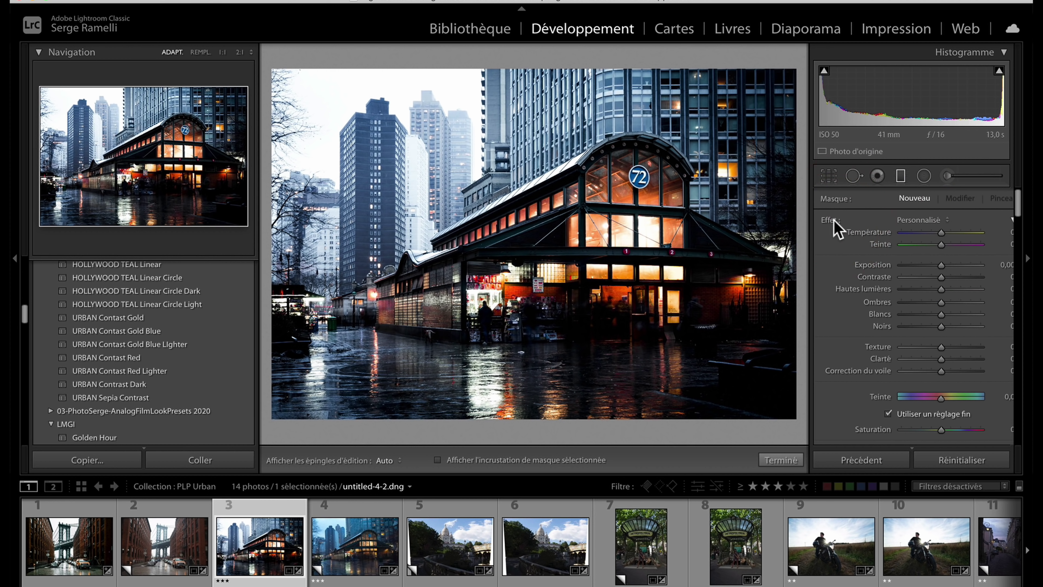
drag(941, 266, 938, 266)
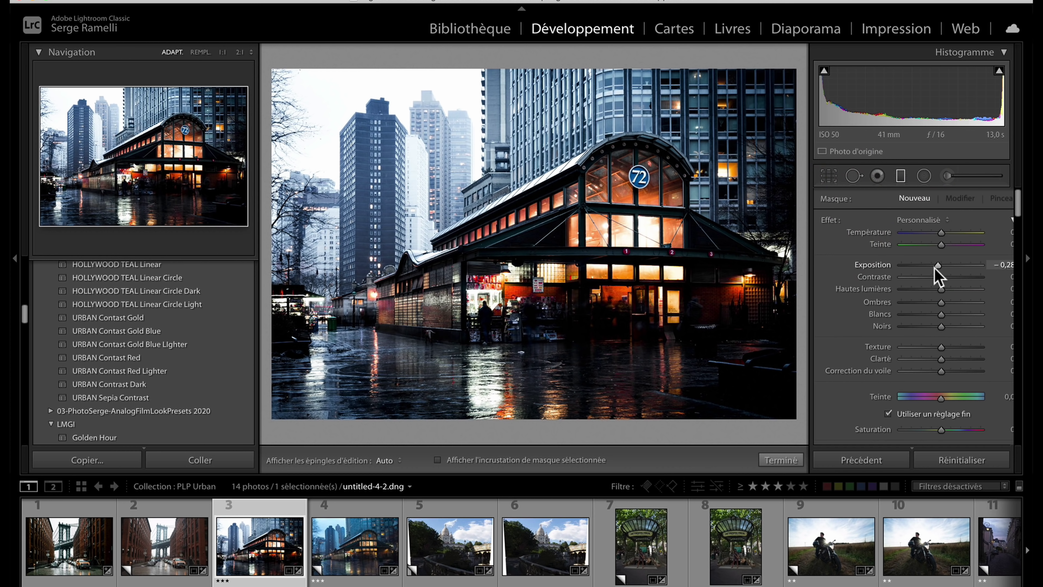
drag(439, 146, 517, 289)
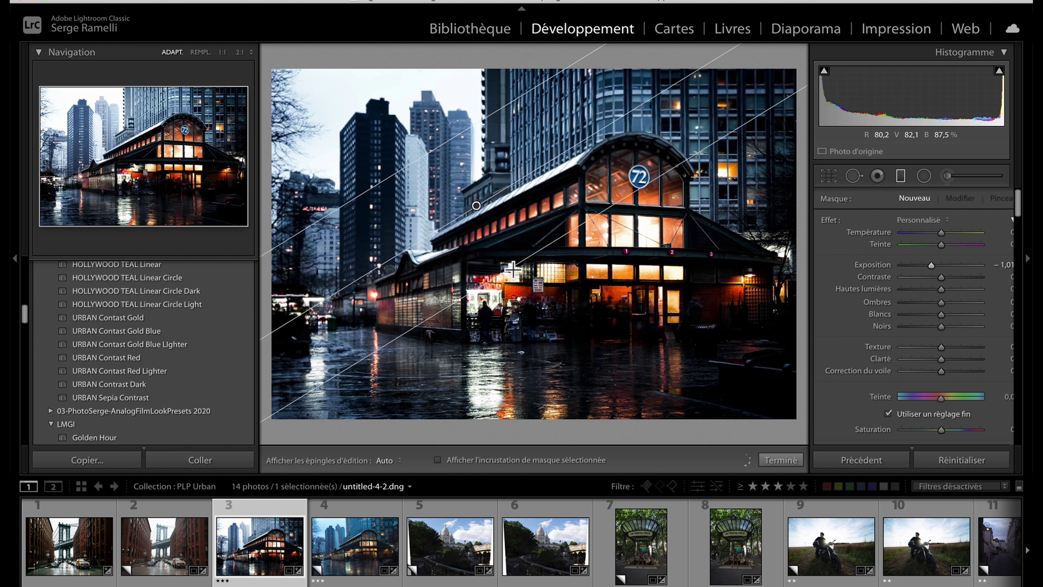
click(780, 460)
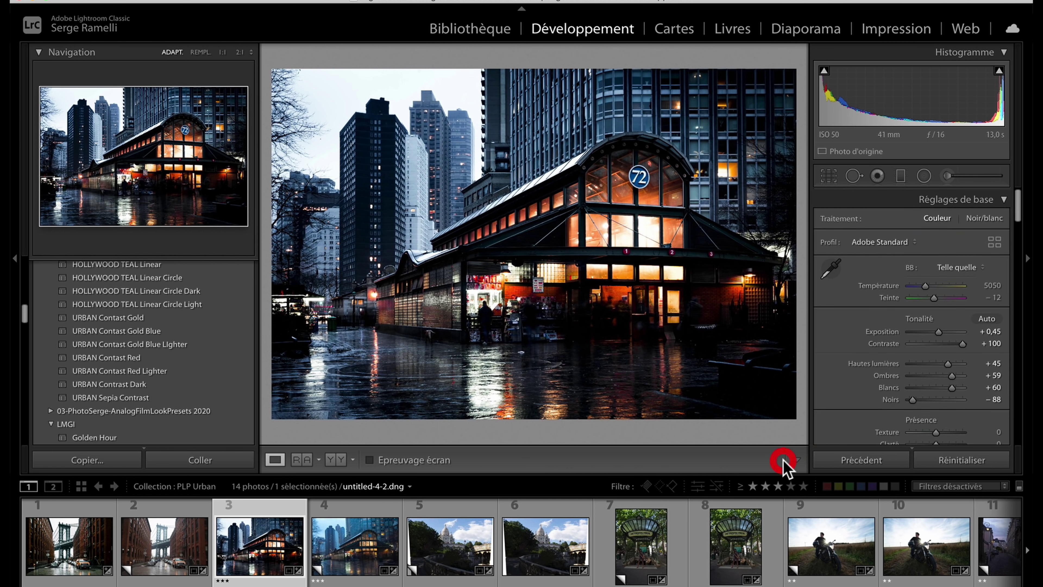
click(347, 547)
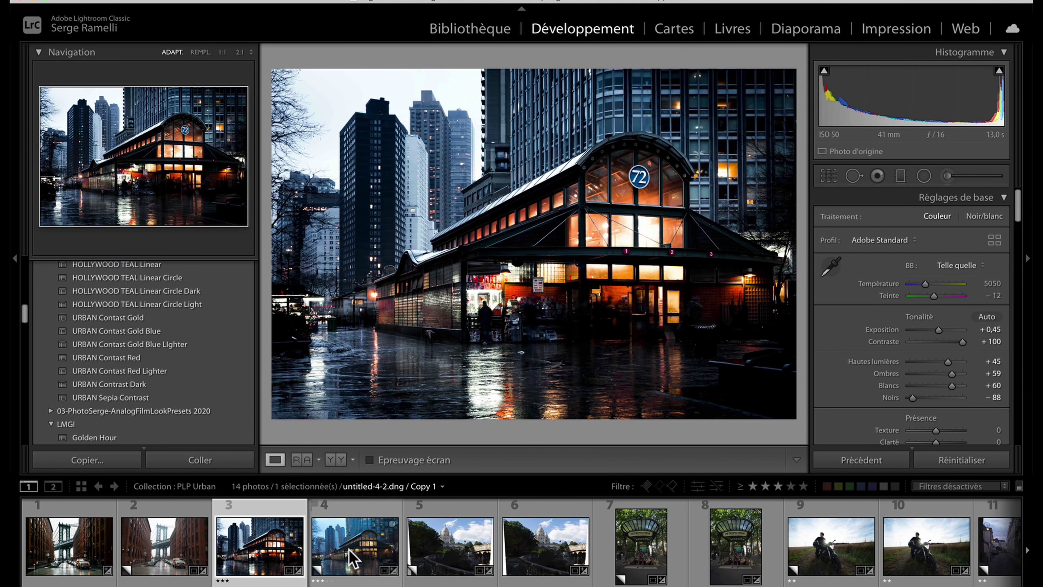
Open the Sacré-Cœur panorama copy, untitled-64-Pano.dng / Copy 1, from filmstrip thumbnail 5.
click(444, 542)
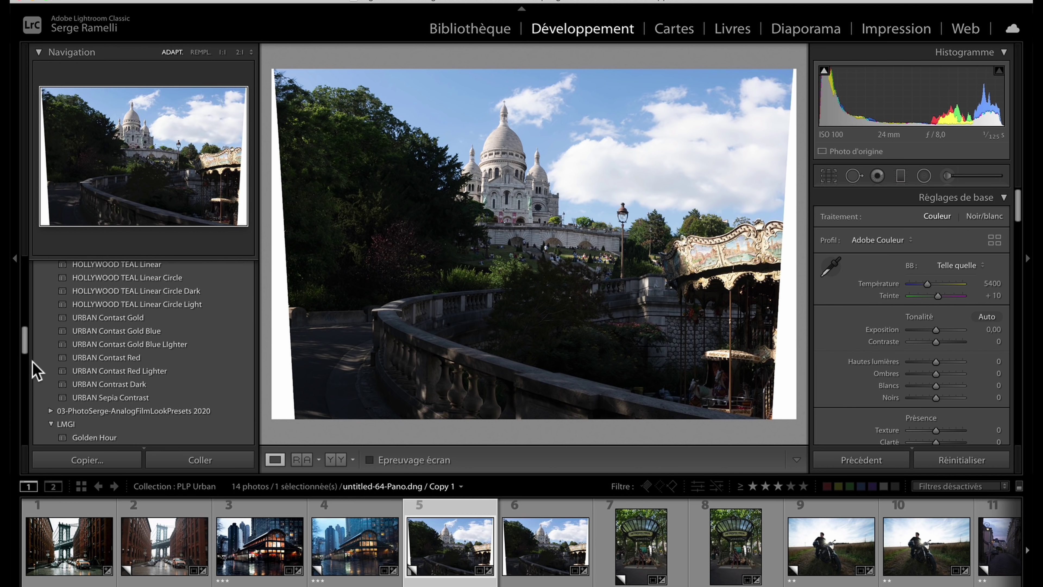
Scroll the Presets panel to the top and collapse the 02-PhotoSerge-Special Effects Presets folder.
drag(25, 343, 23, 274)
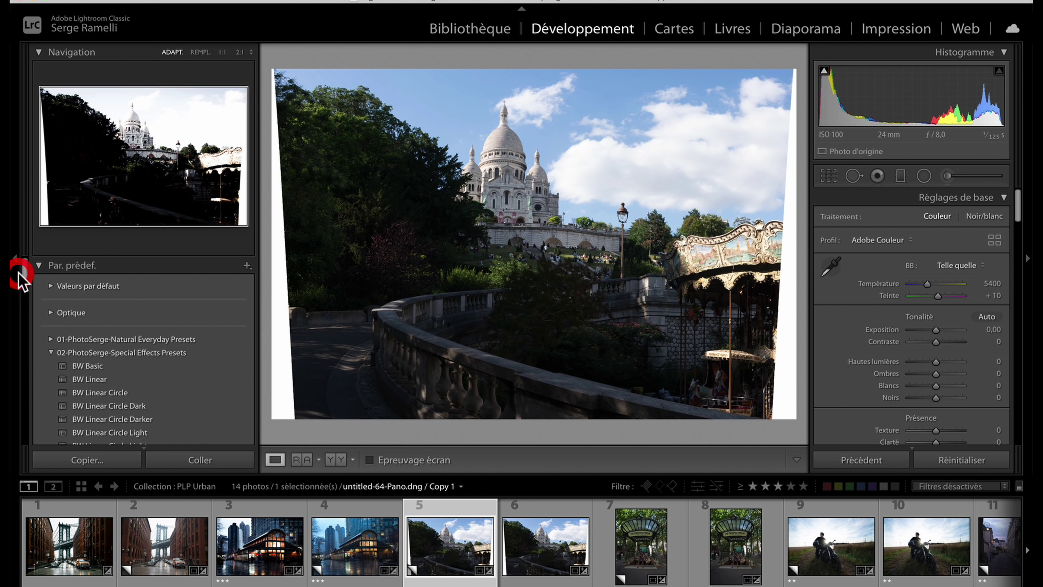
click(50, 354)
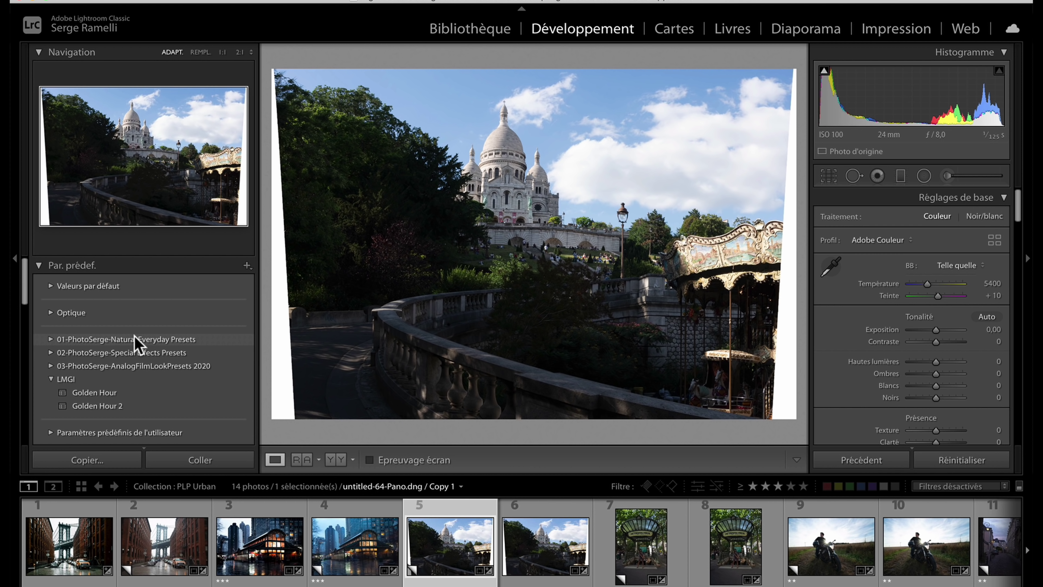
Switch to Bridge and open untitled-64-Pano.dng from the Urban Camera Raw folder in Camera Raw.
key(super+Tab)
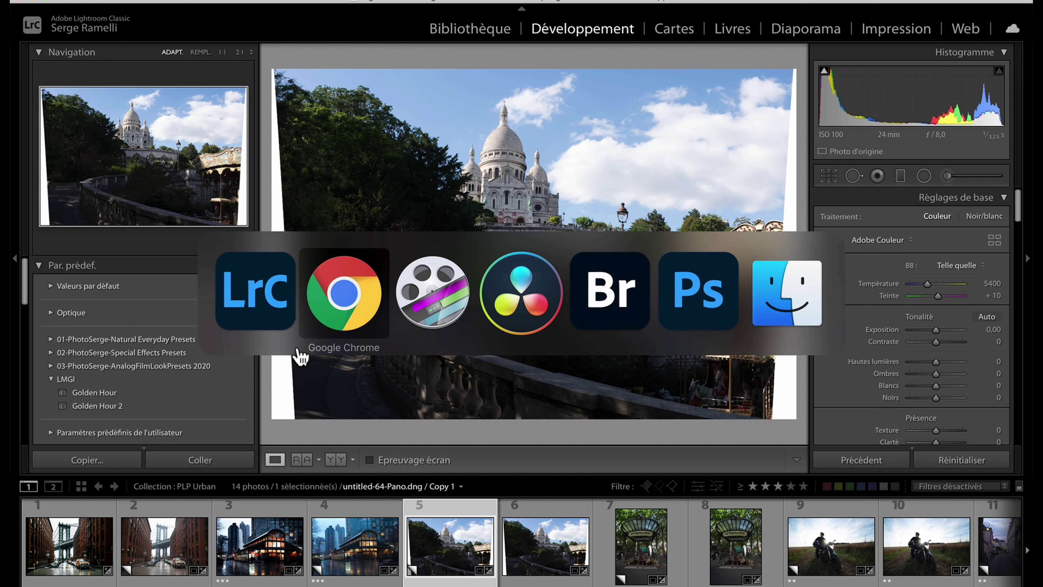
click(612, 297)
key(super+a)
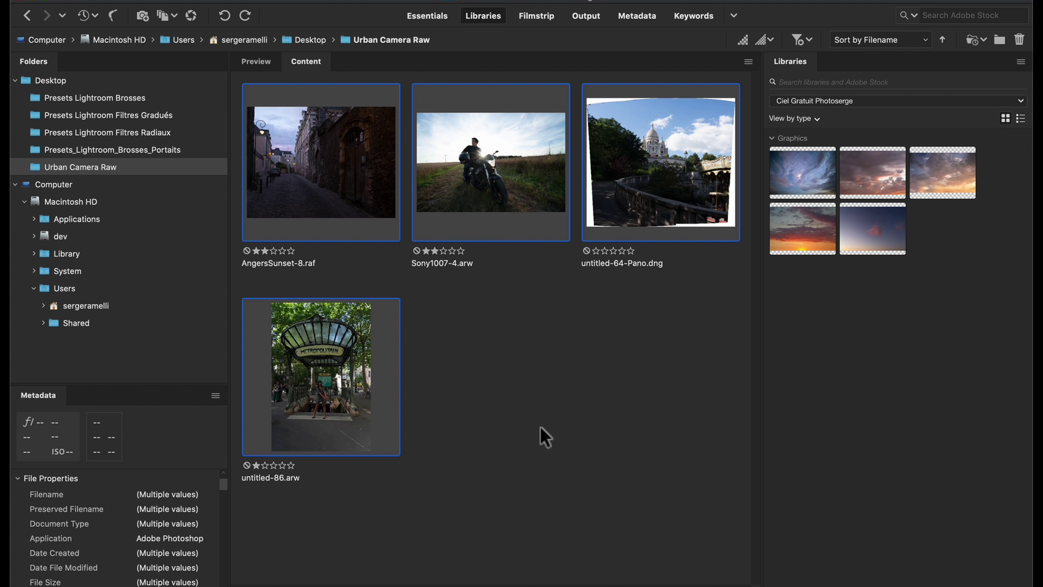
click(540, 428)
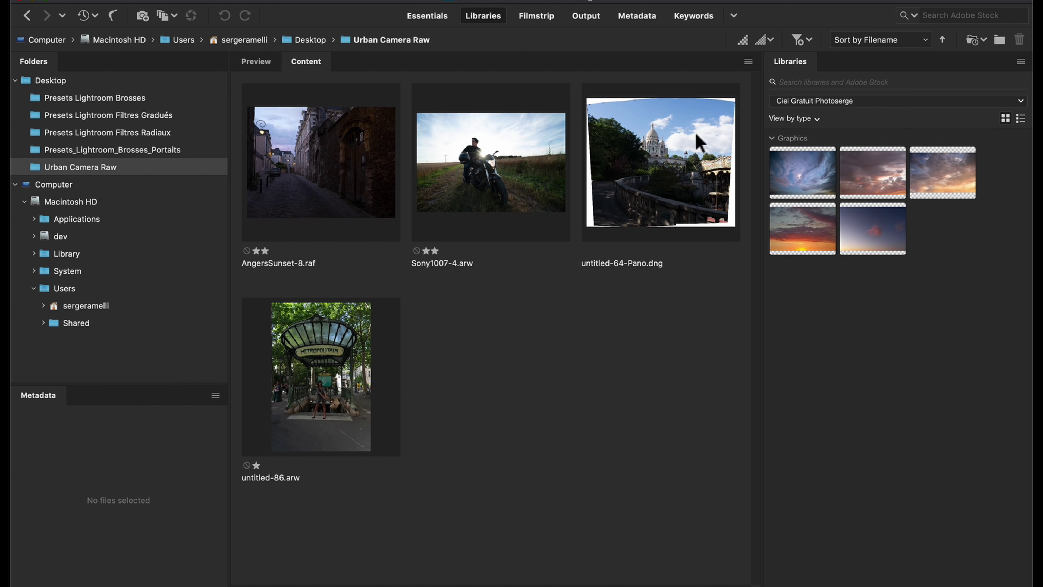
click(662, 156)
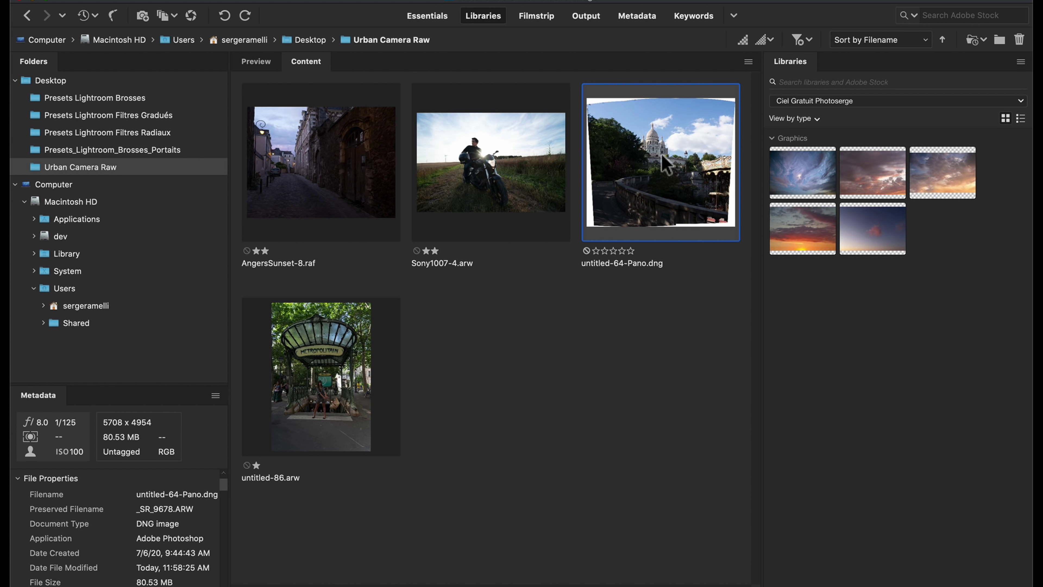
double_click(662, 156)
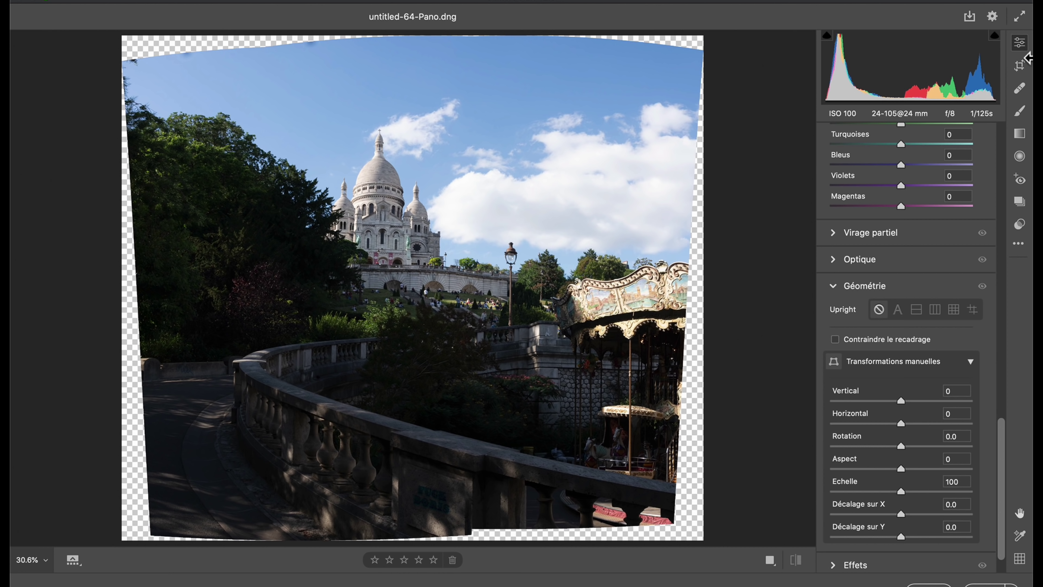
Apply URBAN Contast Red Lighter from 02-PhotoSerge-Special Effects Presets to the panorama.
click(1021, 225)
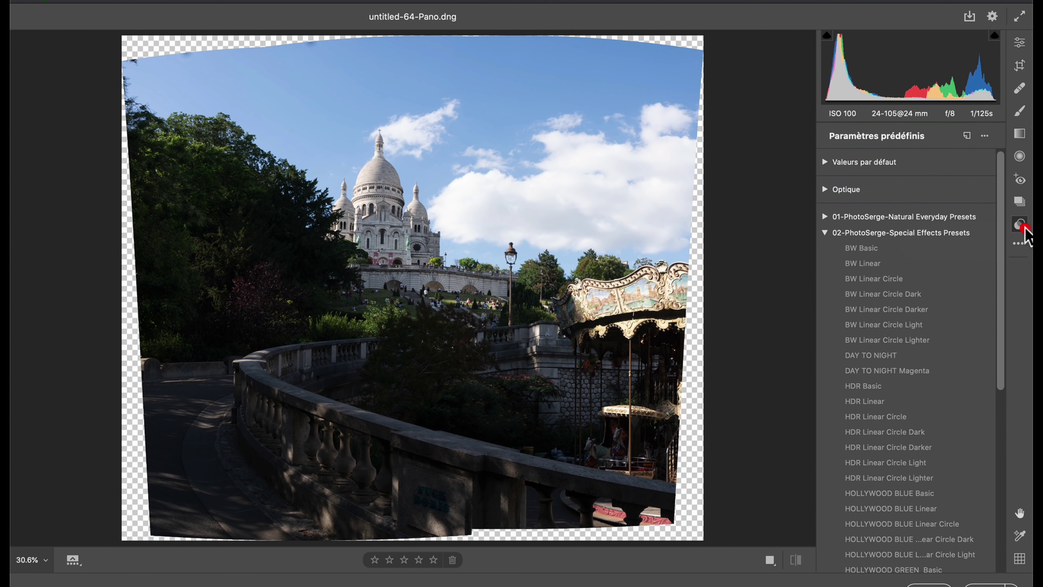
click(825, 233)
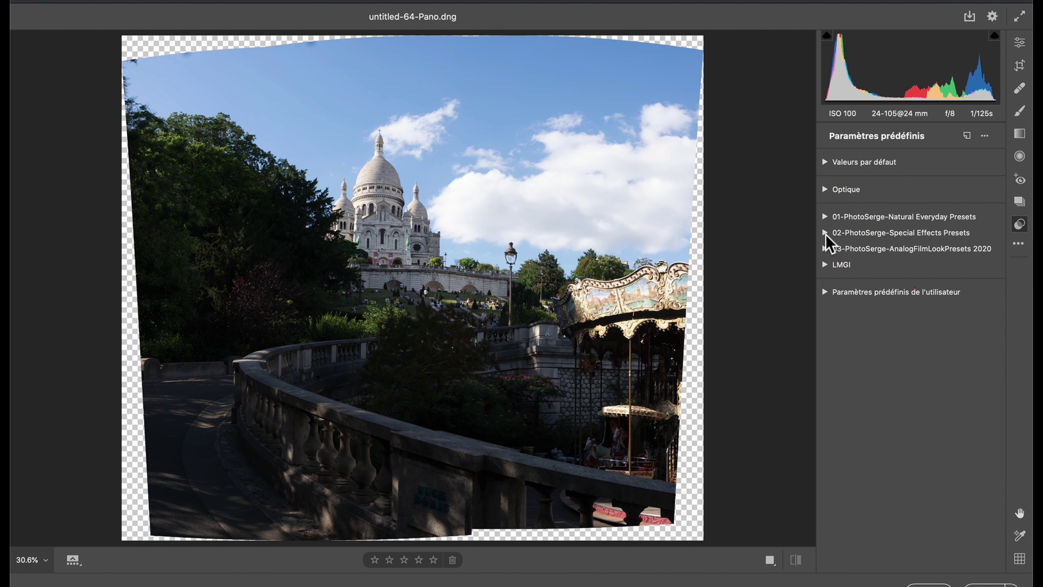
click(824, 233)
drag(1002, 256, 1001, 450)
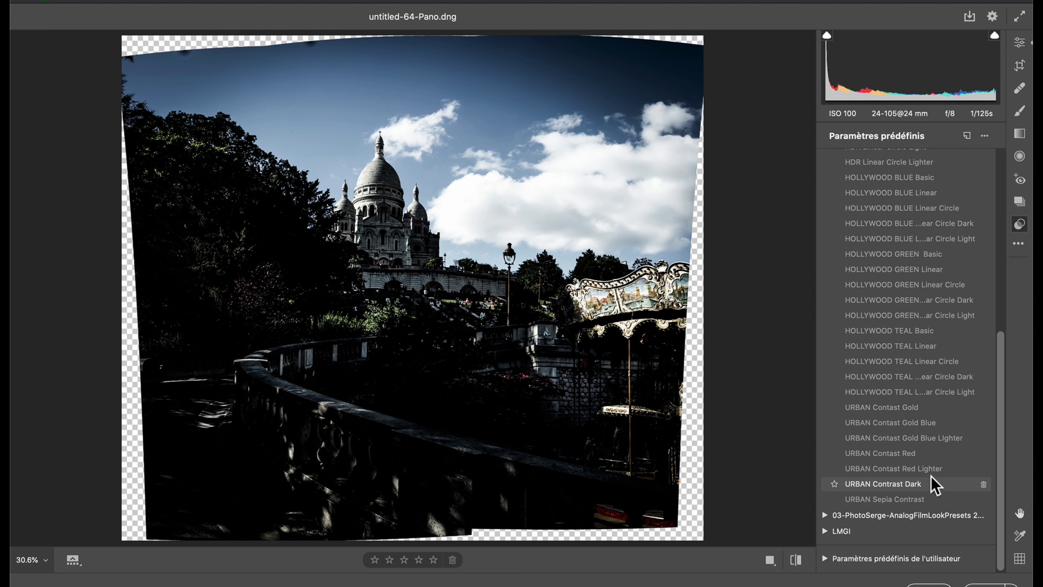
click(929, 469)
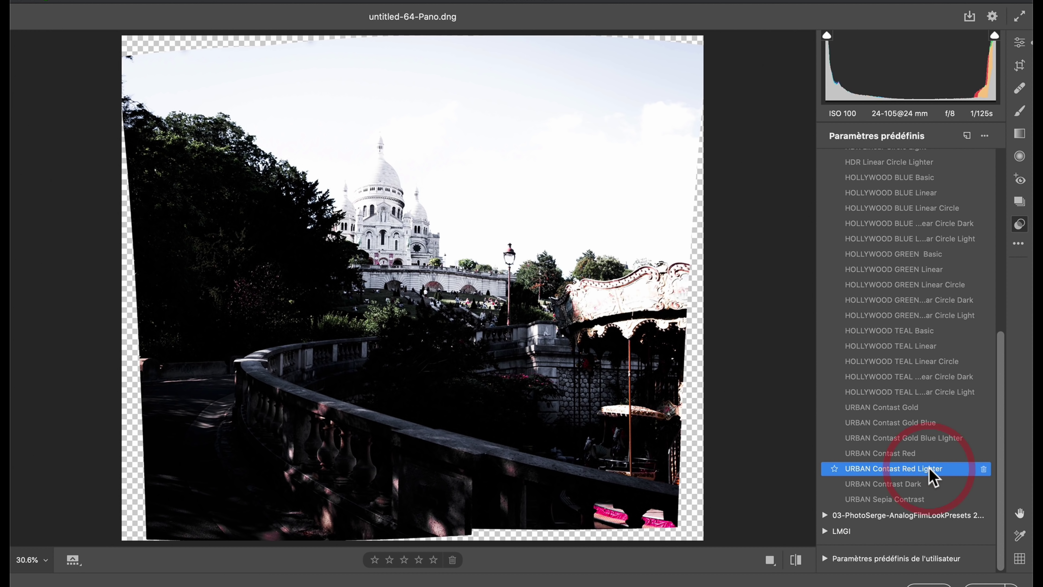
click(1019, 42)
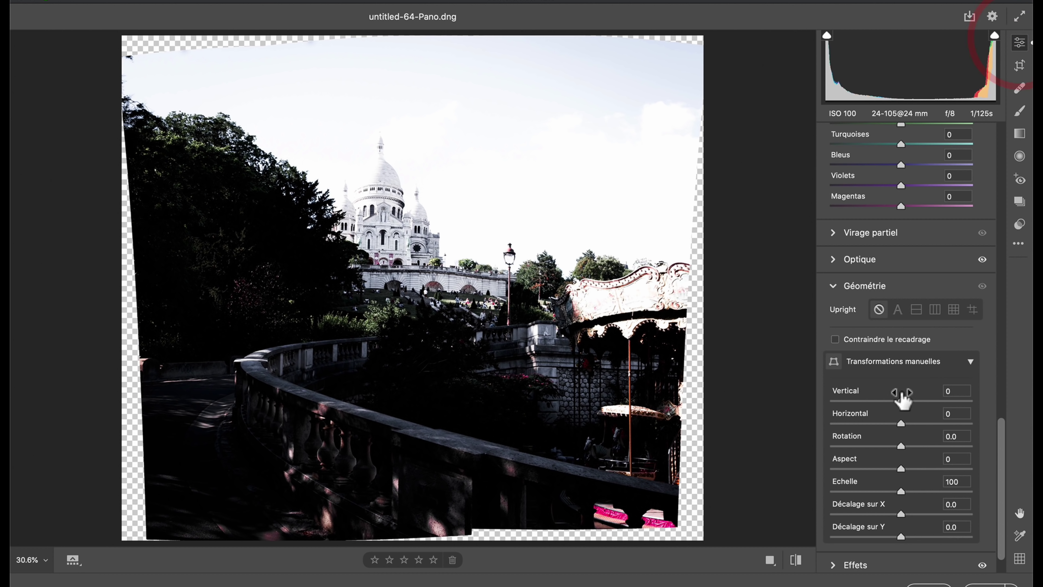
Set the panorama's Highlights to −74 and Shadows to +61.
scroll(900, 399, up, 5)
scroll(900, 399, up, 5)
scroll(901, 406, up, 5)
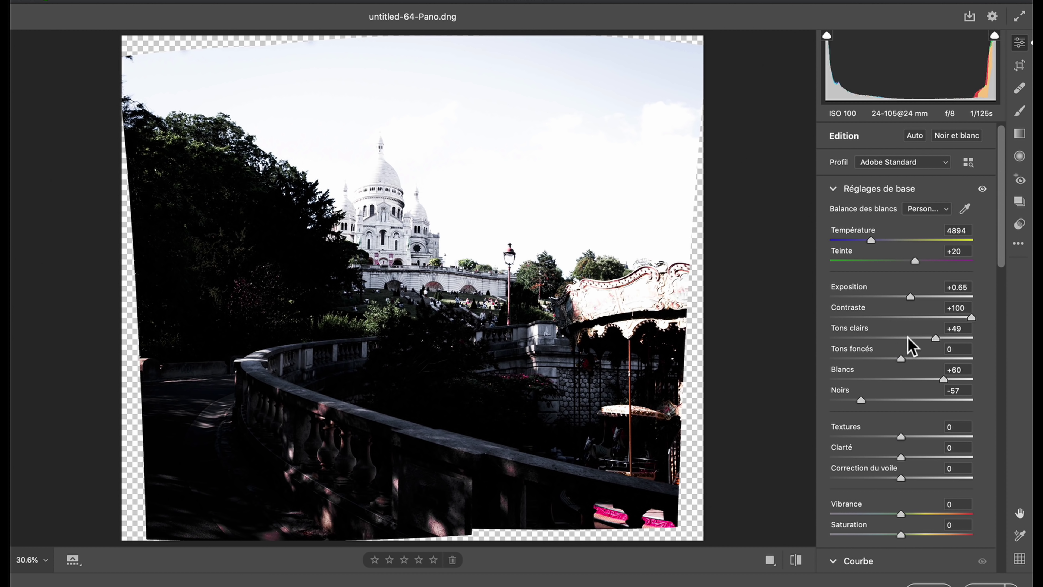
drag(908, 337, 848, 334)
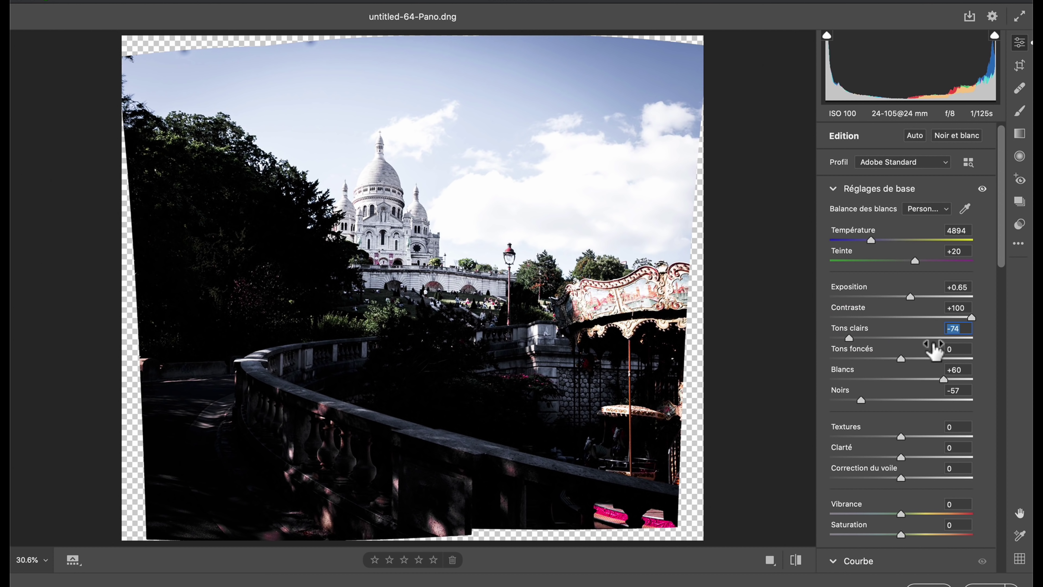
click(932, 358)
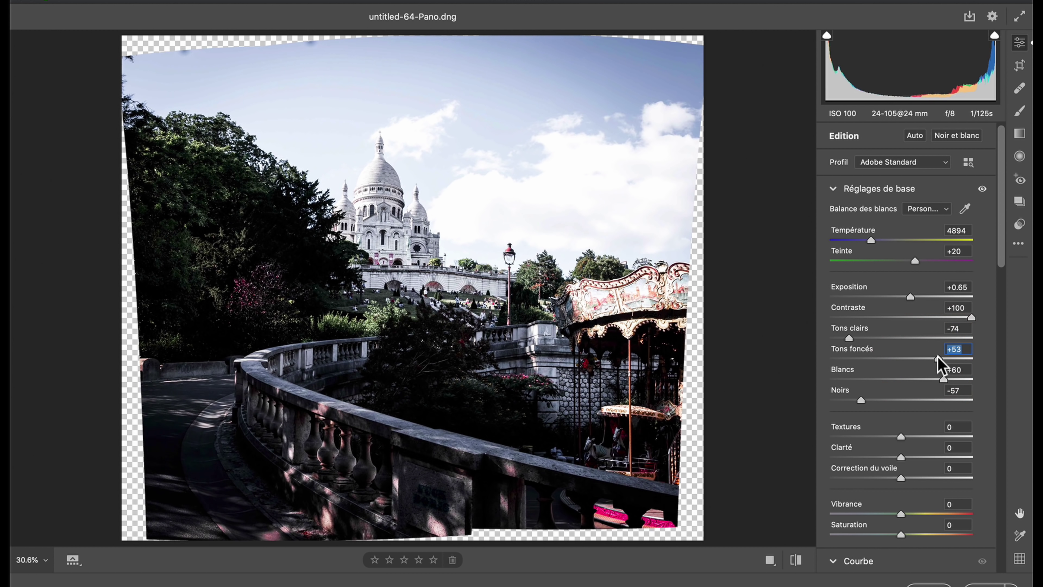
drag(934, 359, 945, 358)
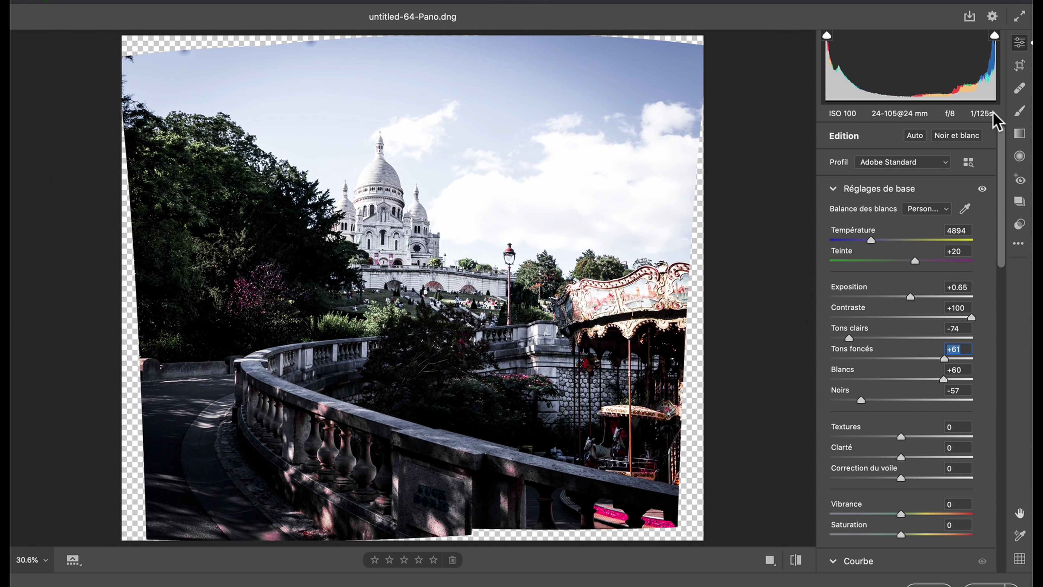
click(1020, 65)
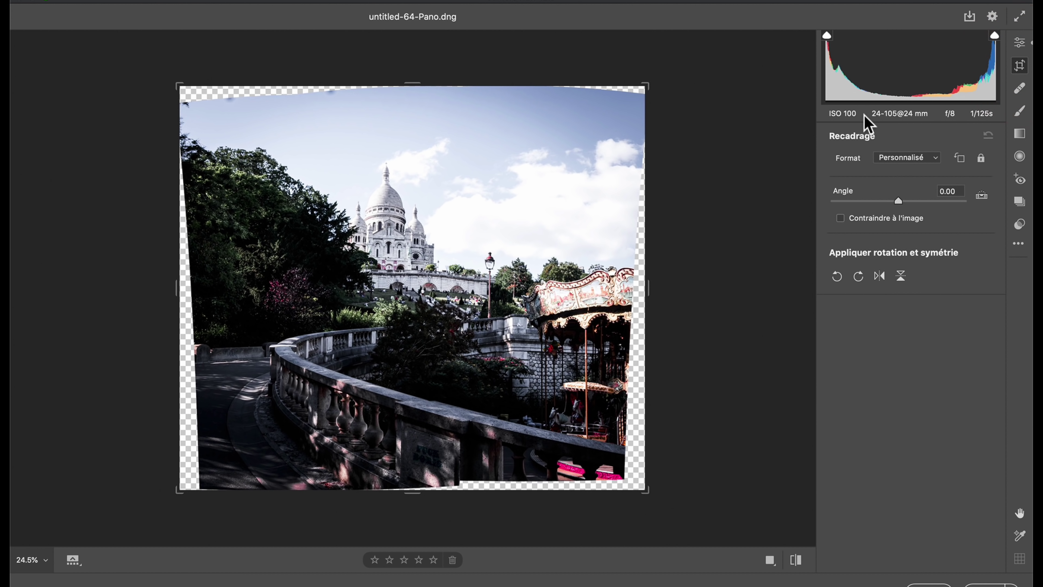
Constrain the crop to the image, then darken the sky with a graduated filter at Exposure −0.90.
click(867, 219)
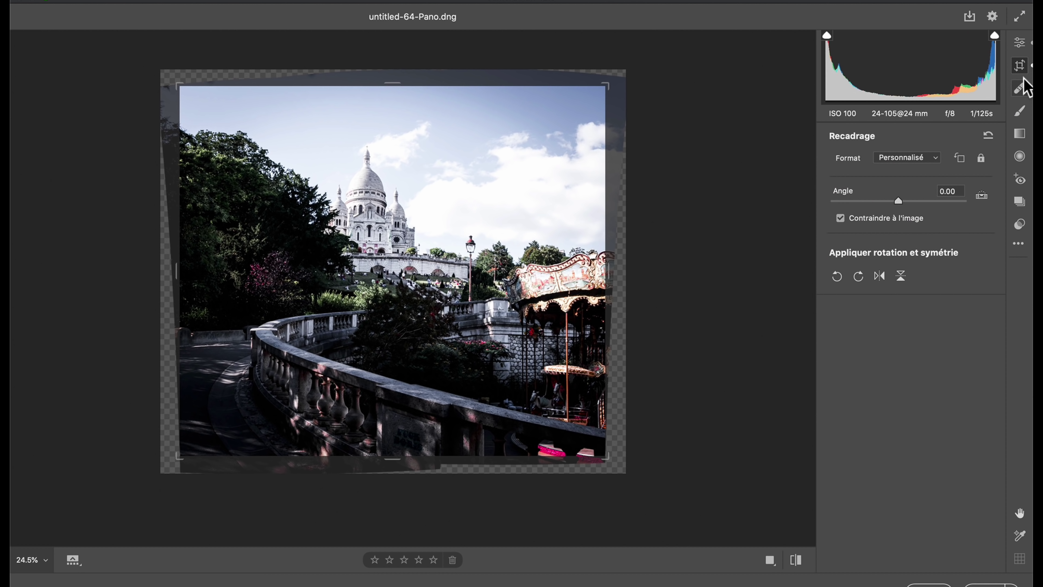
click(1022, 43)
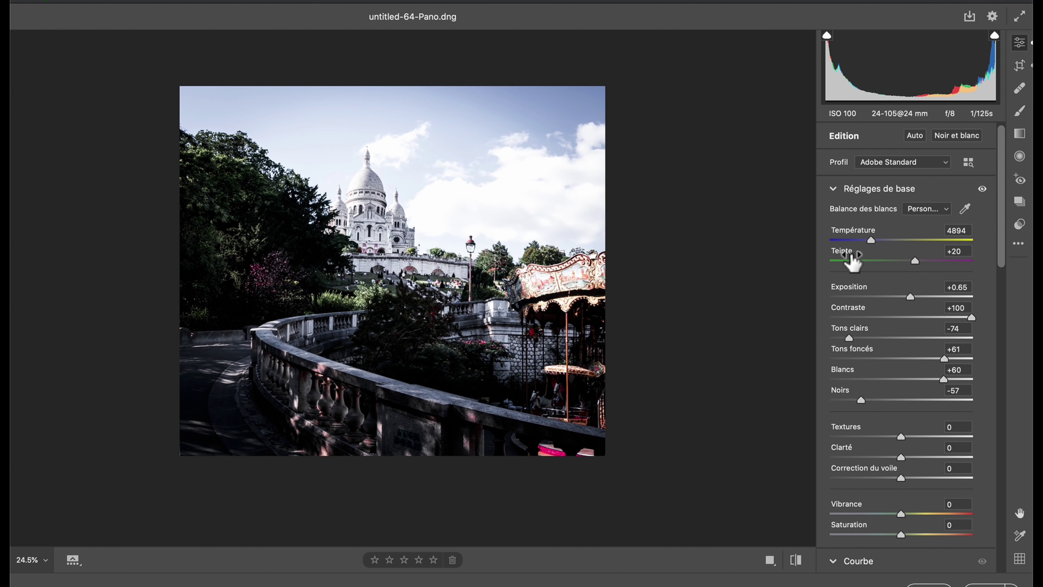
click(1019, 133)
drag(491, 147, 447, 303)
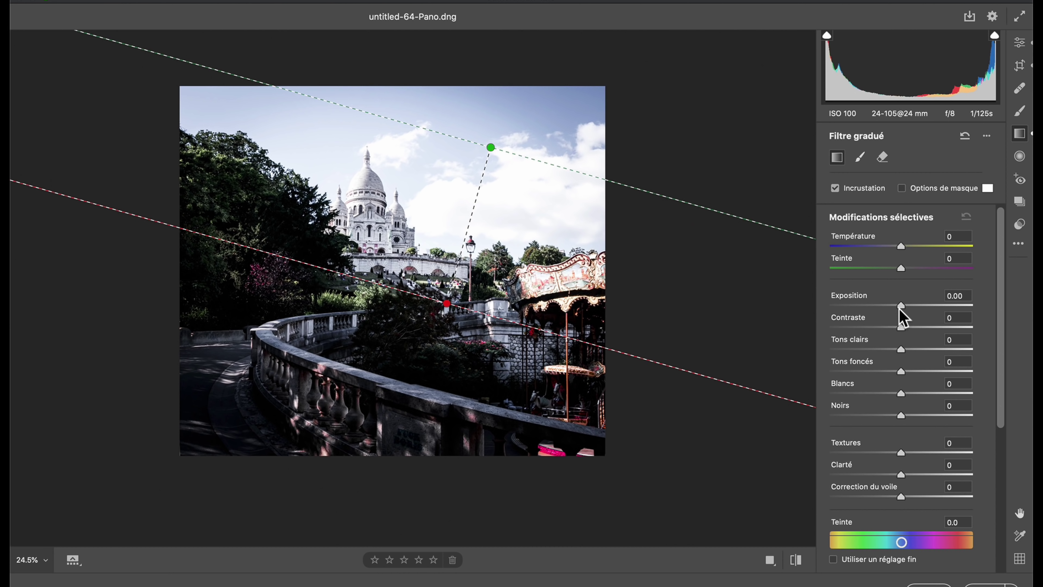
drag(899, 306, 885, 307)
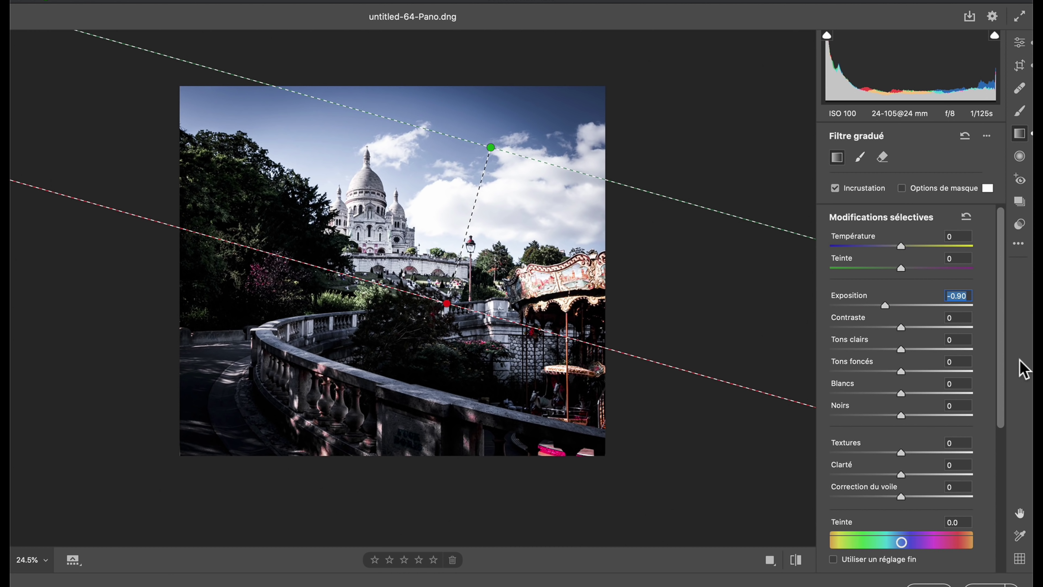
click(1020, 224)
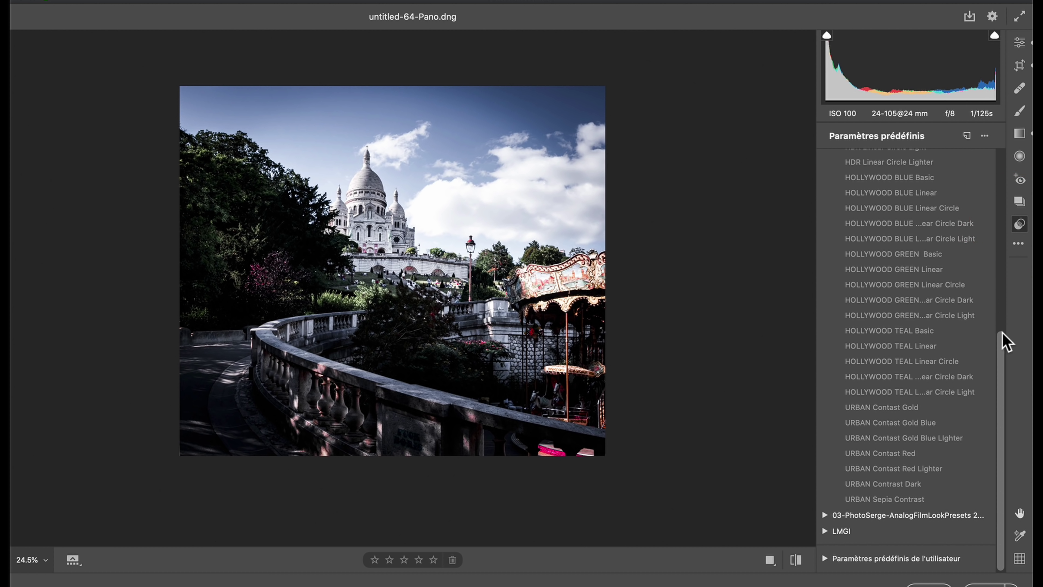
Apply the URBAN Contast Gold Blue Lighter preset to the panorama.
click(1002, 356)
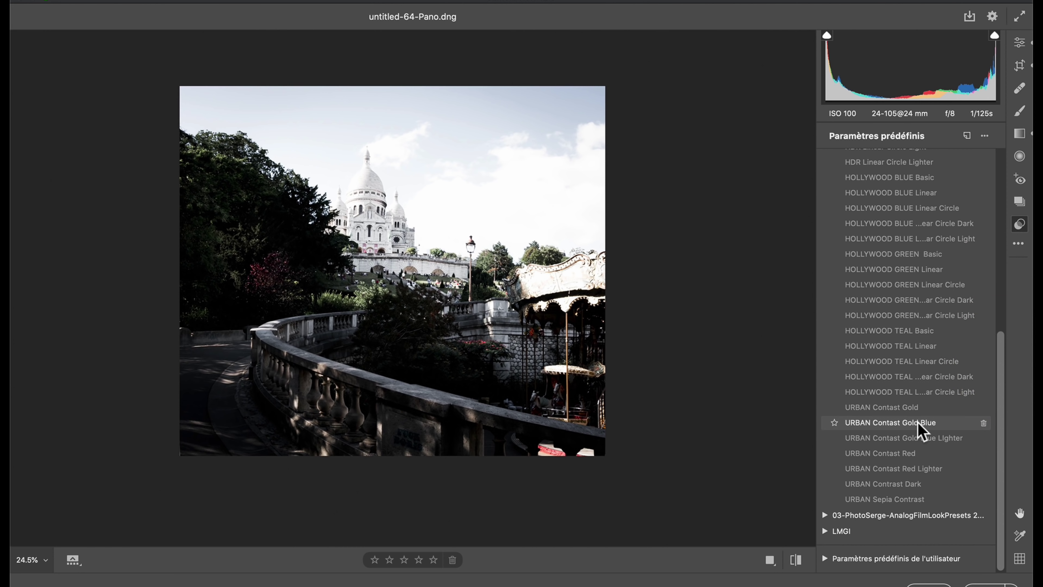
click(921, 438)
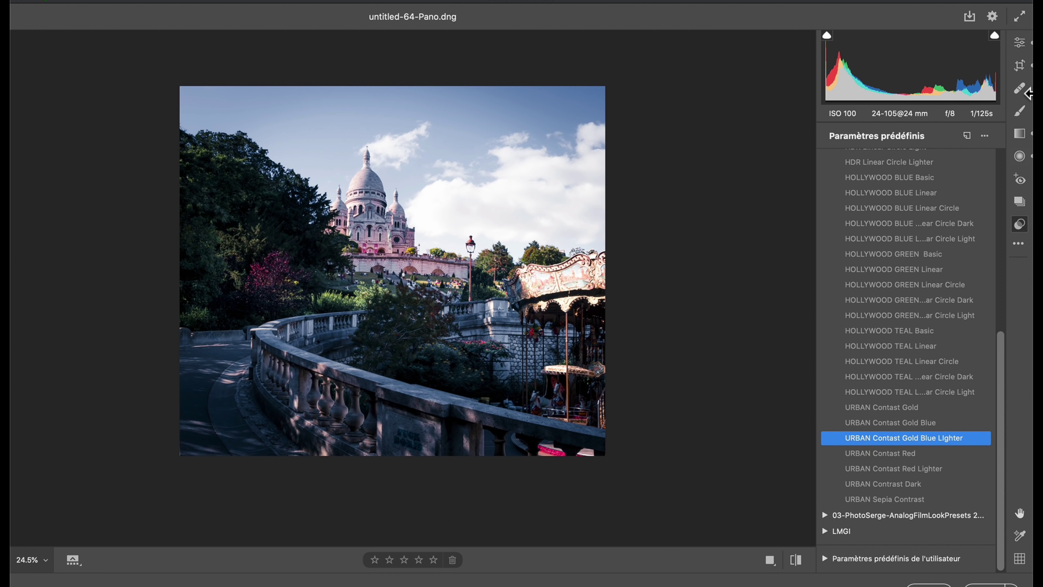
click(1020, 43)
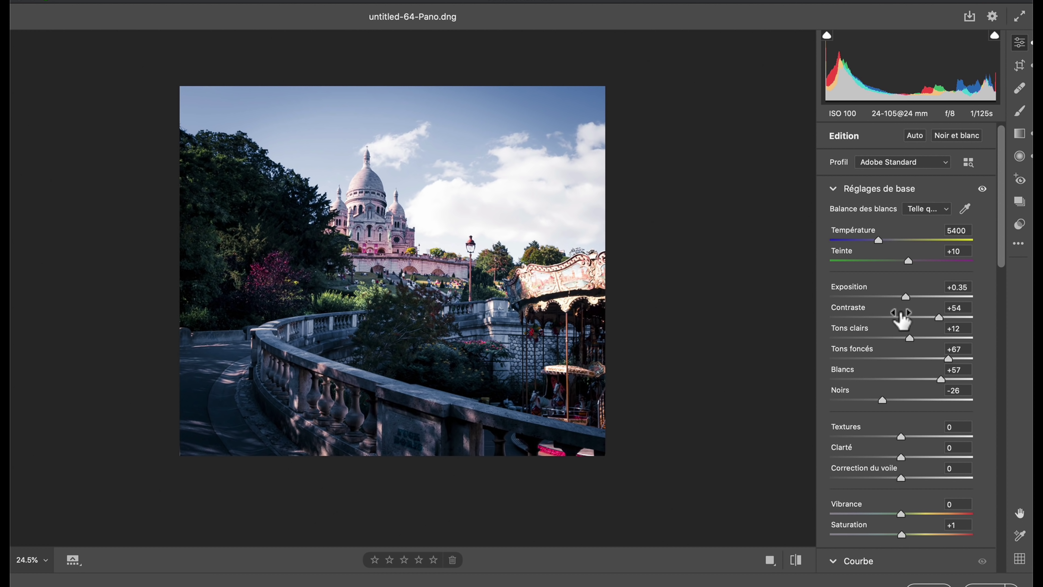
Set Temperature to 5750 and Saturation to −27.
drag(883, 247, 894, 248)
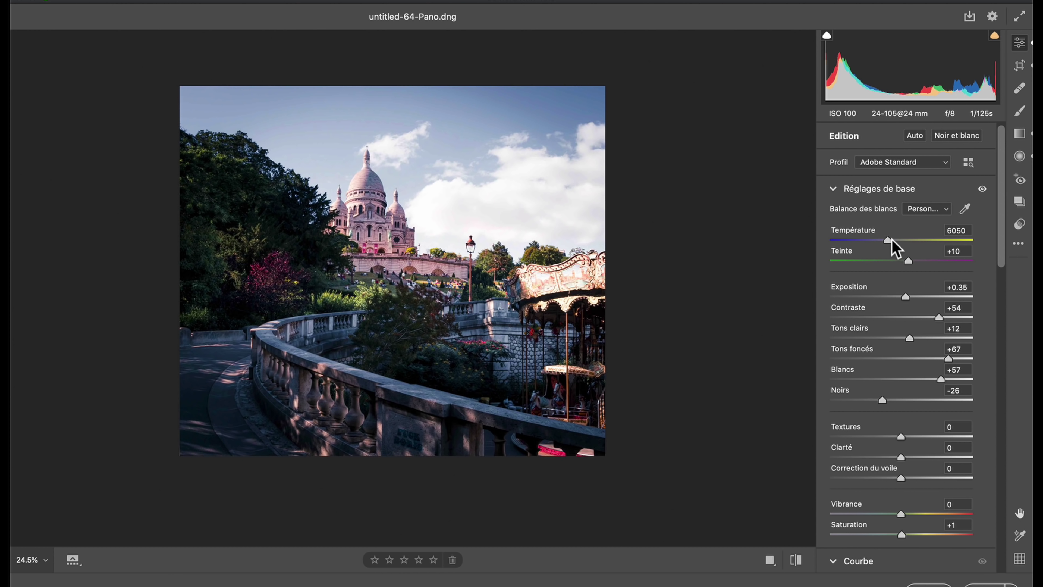
click(884, 240)
click(882, 534)
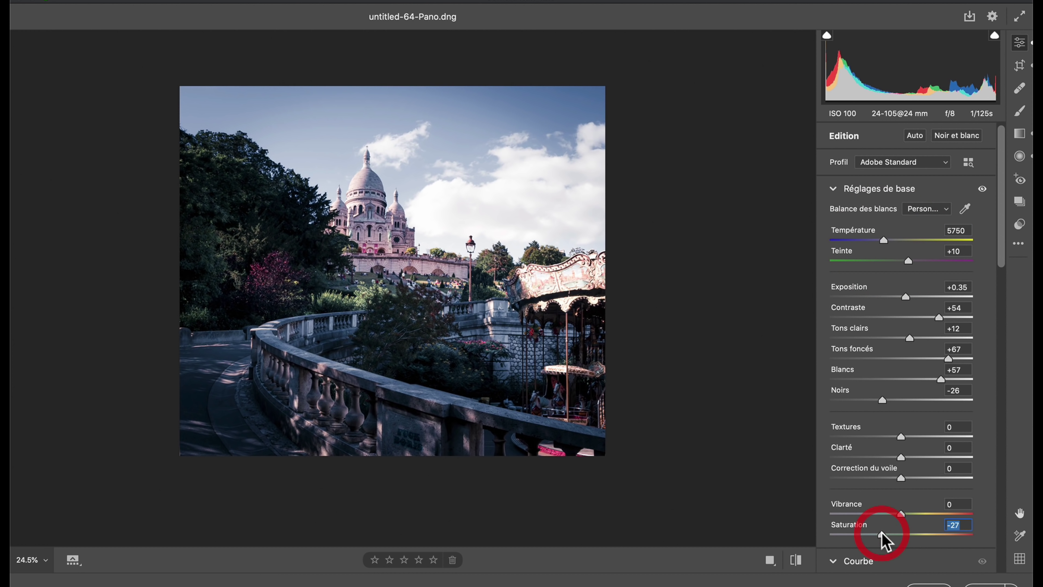
click(879, 534)
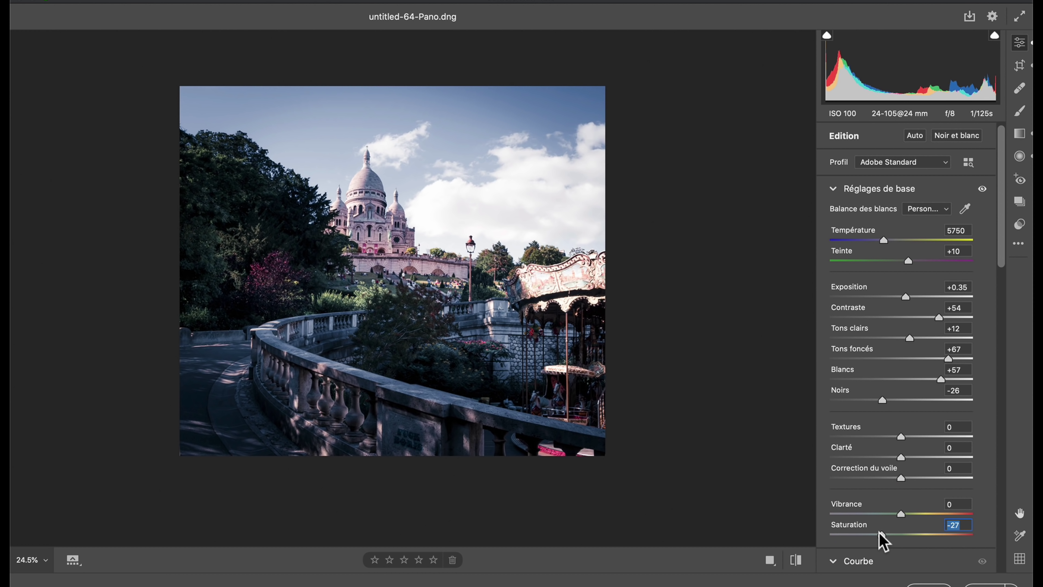
key(super+Tab)
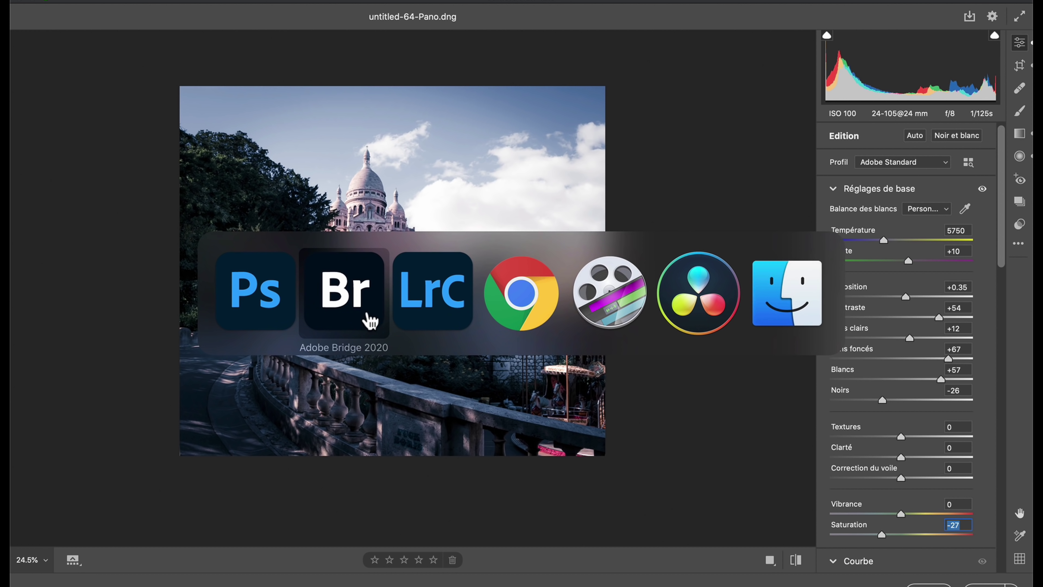
Open AngersSunset-8 from Adobe Bridge in Camera Raw.
click(356, 299)
double_click(345, 193)
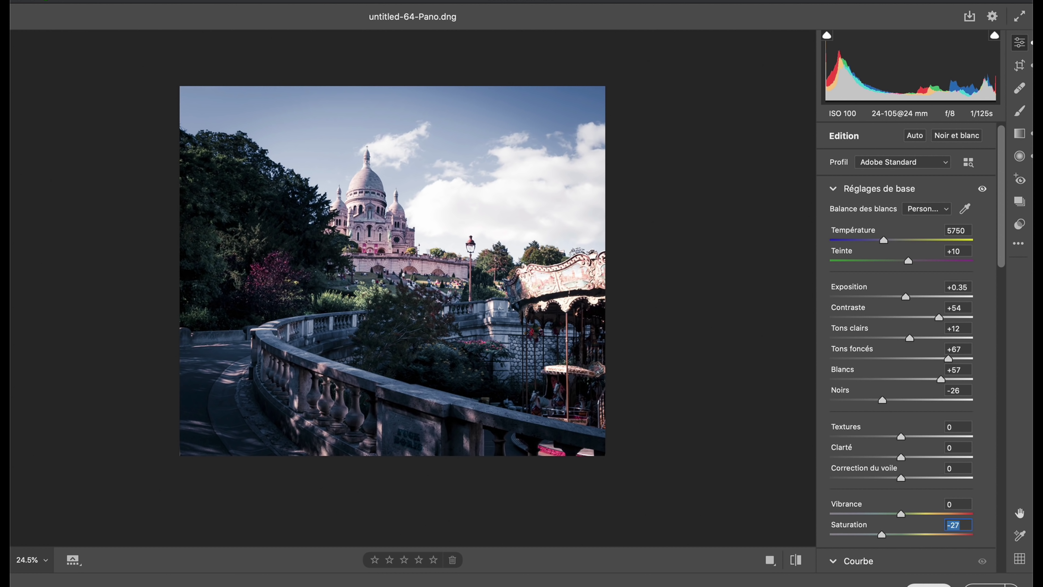
click(930, 584)
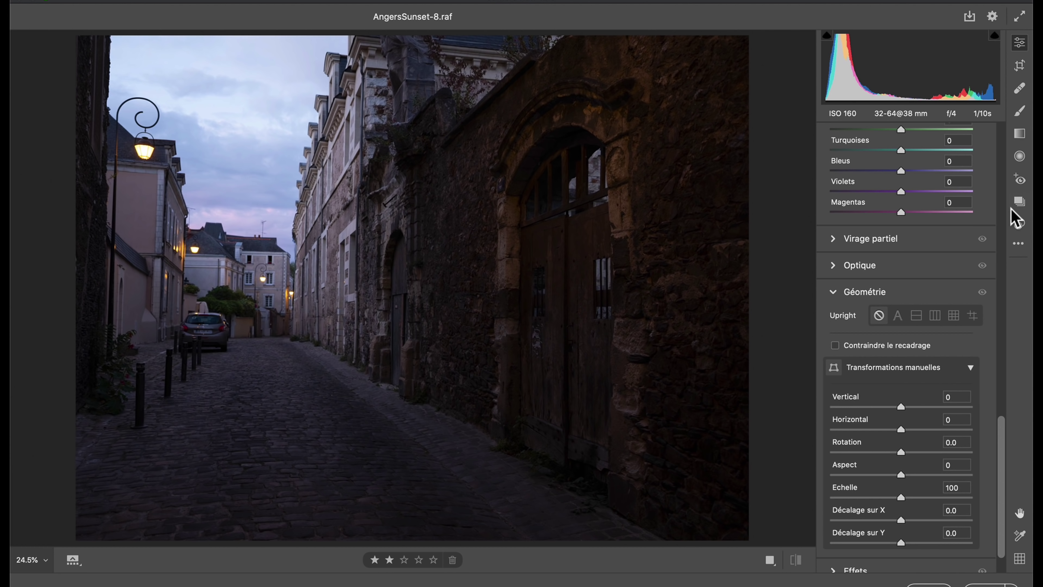
Preview the URBAN Sepia Contrast, Contrast Dark and Contast Red Lighter presets on the photo.
click(1020, 224)
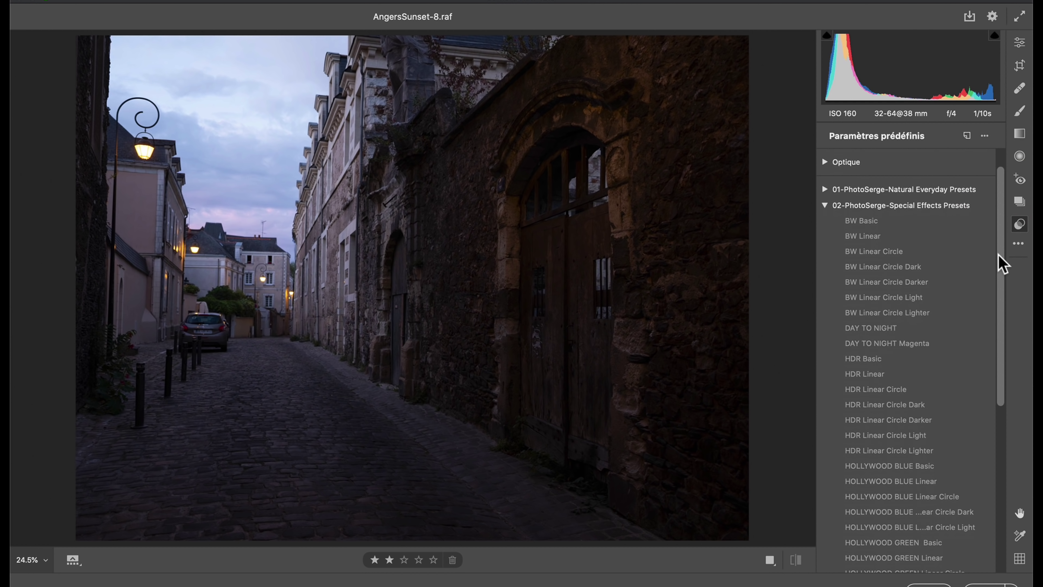
drag(1000, 259, 999, 400)
click(870, 532)
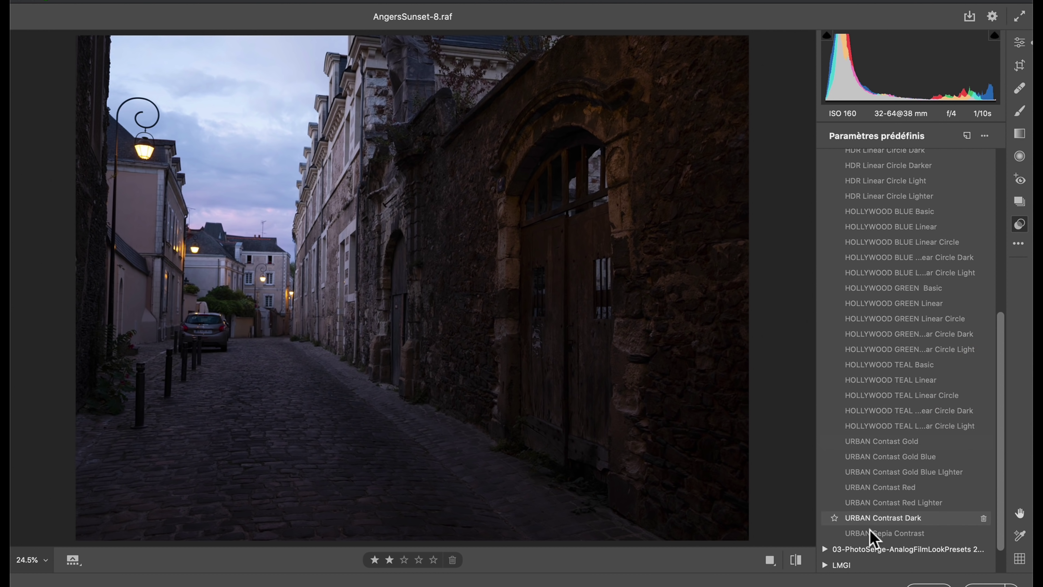
click(866, 516)
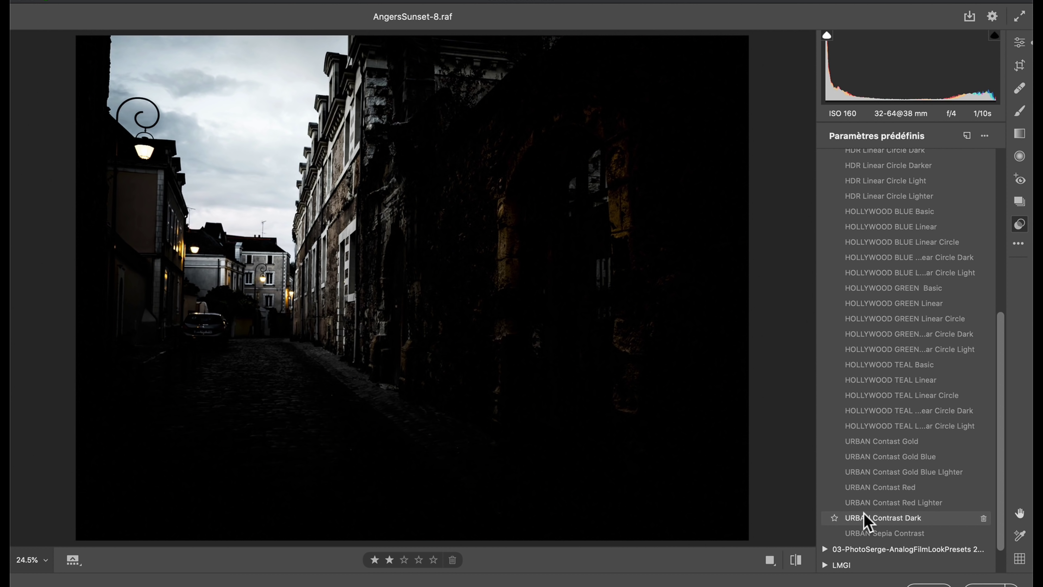
click(862, 507)
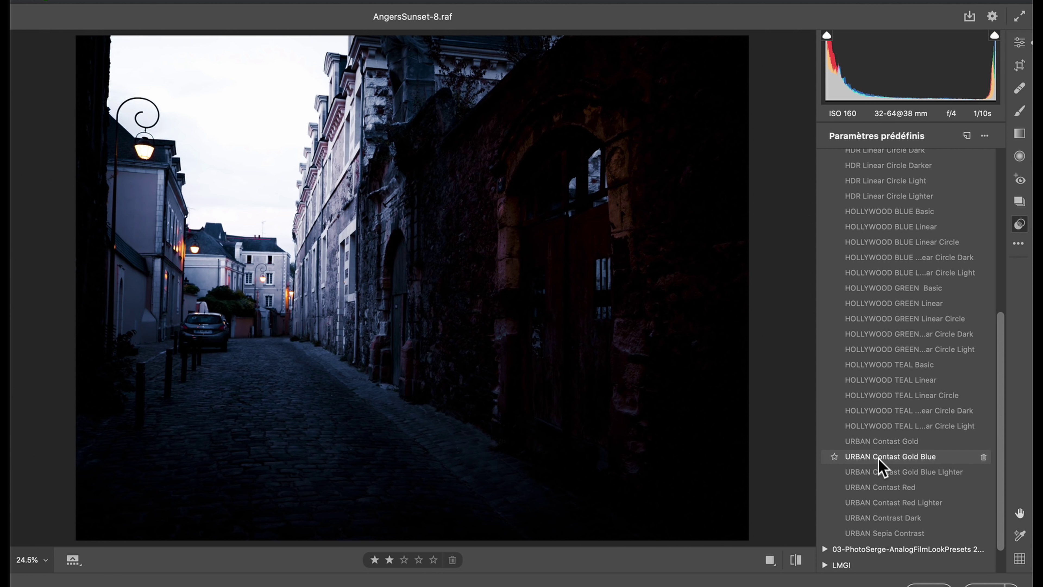
View the photographer's Angers alley post on Instagram in Chrome, then return to Camera Raw.
key(super+Tab)
click(530, 287)
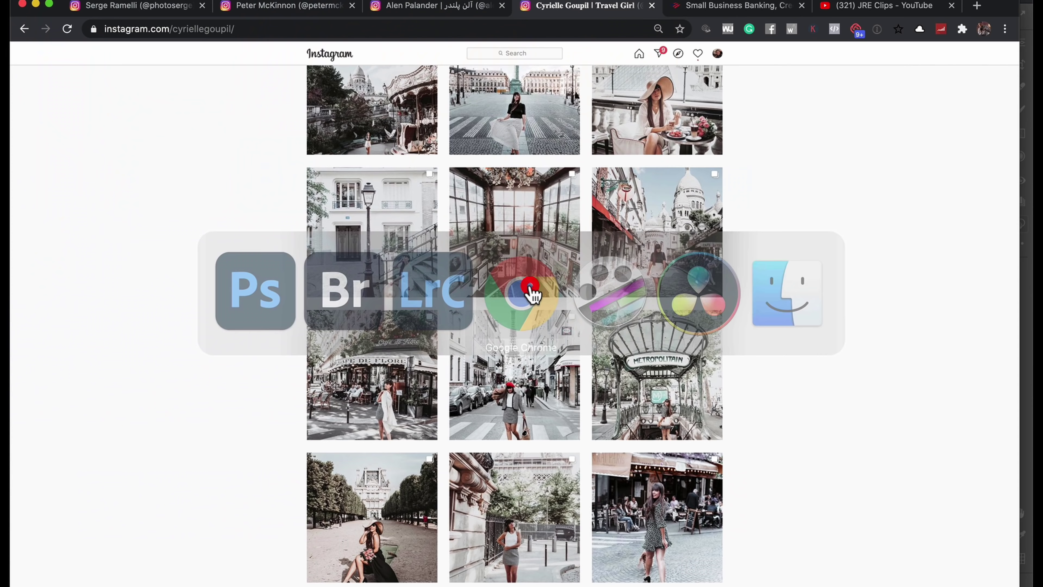
scroll(493, 205, up, 10)
click(152, 6)
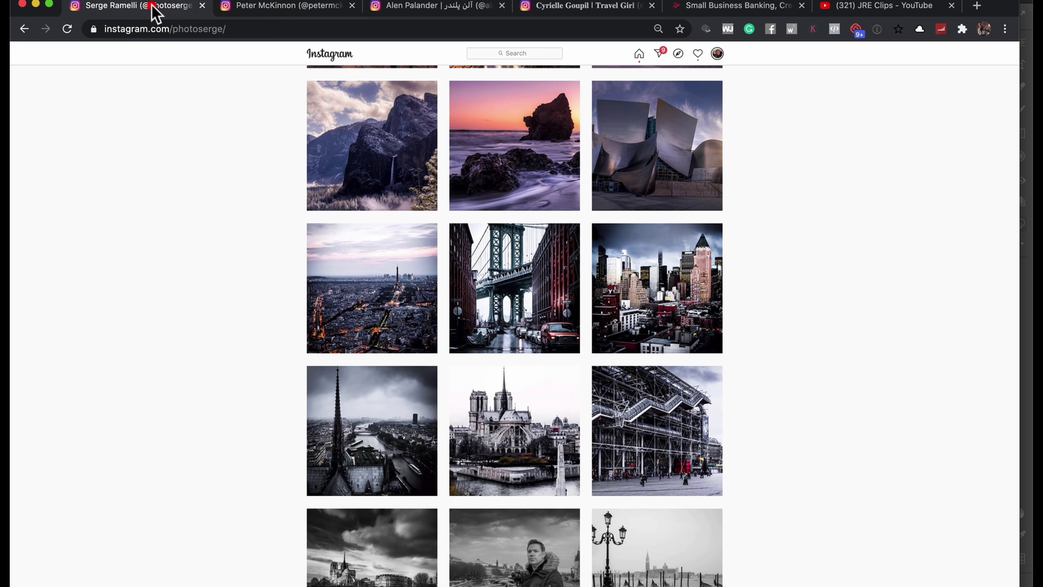
scroll(298, 268, up, 10)
scroll(298, 268, up, 10)
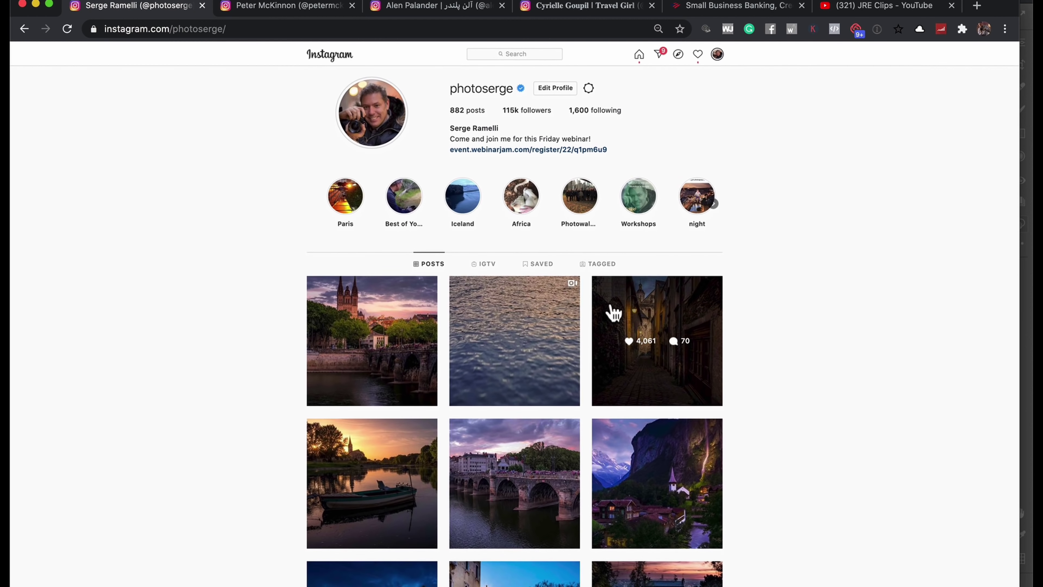
click(669, 308)
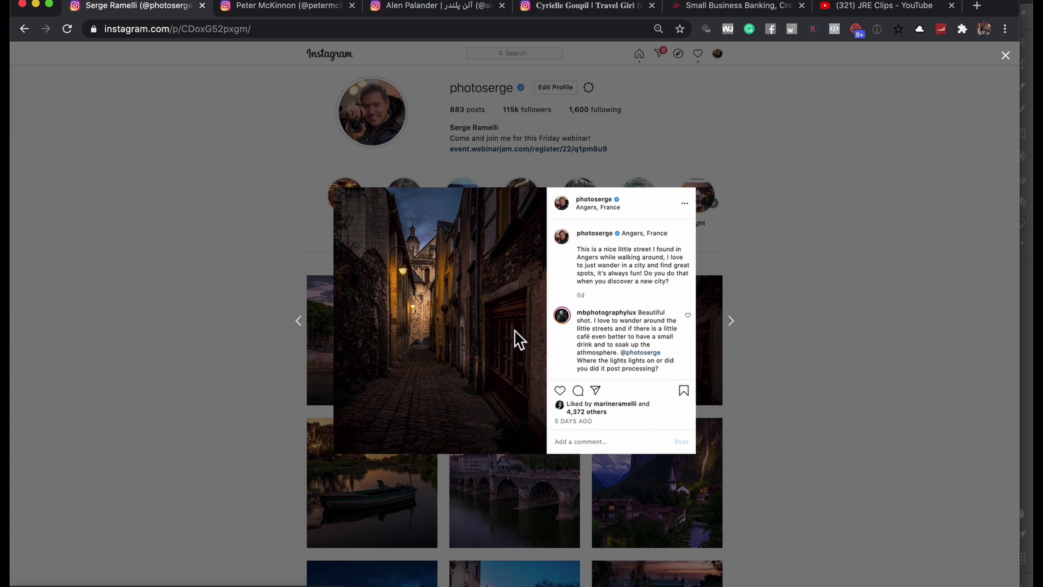
key(super+Tab)
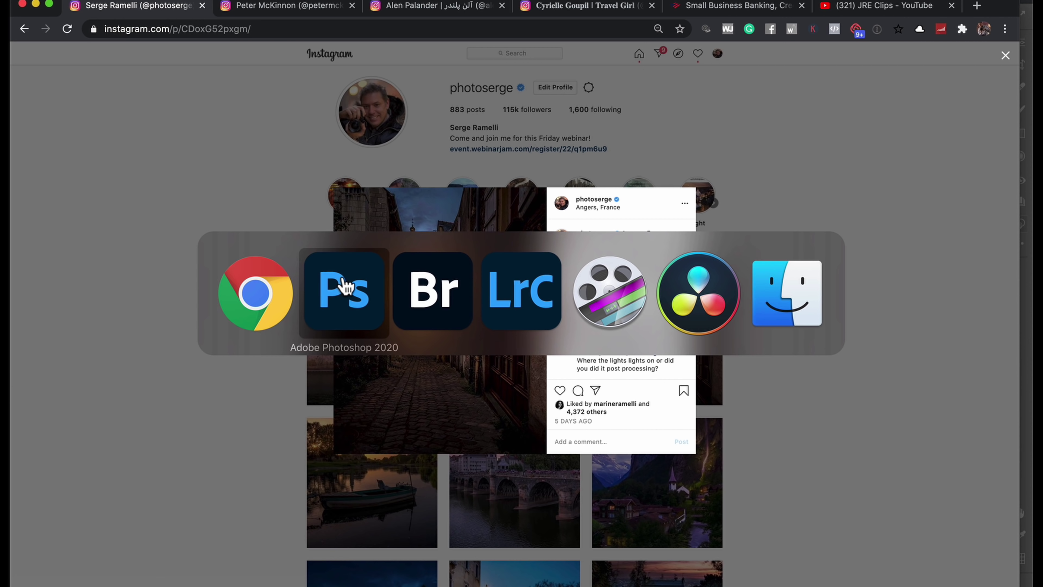
click(340, 282)
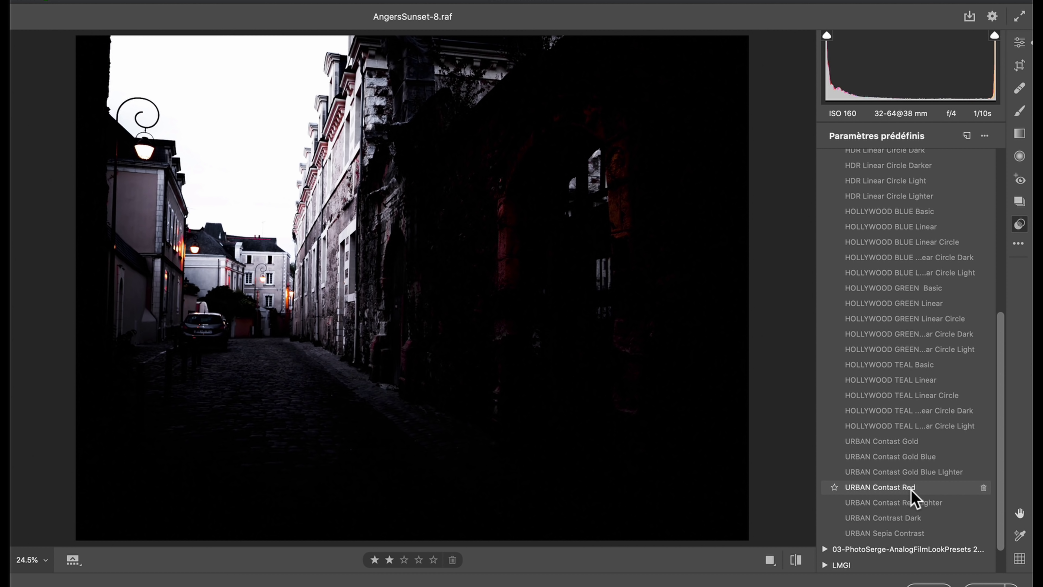
Apply the URBAN Contast Red preset and set highlights to -9.
click(911, 491)
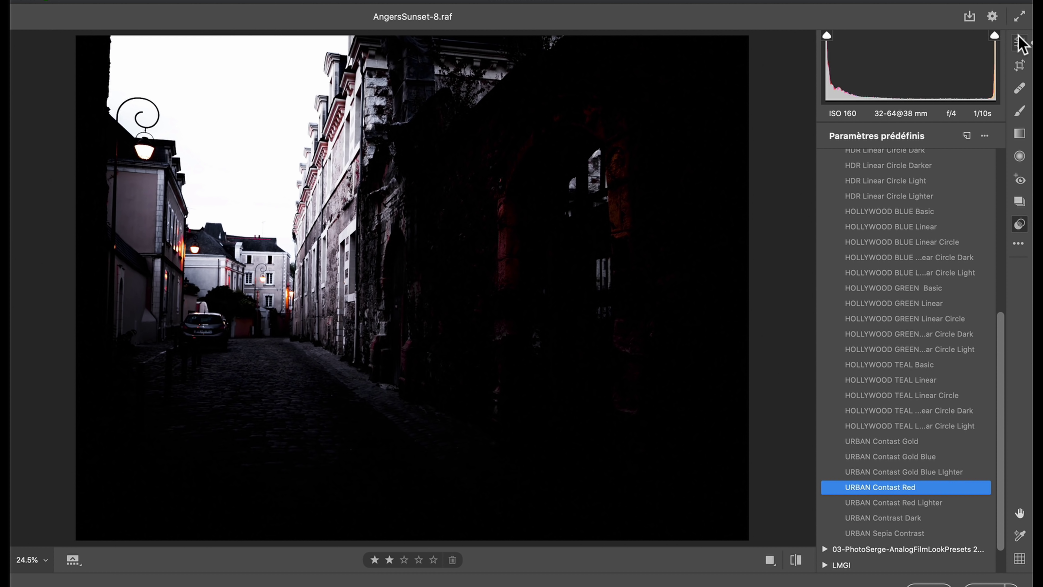
click(1020, 42)
scroll(978, 289, up, 8)
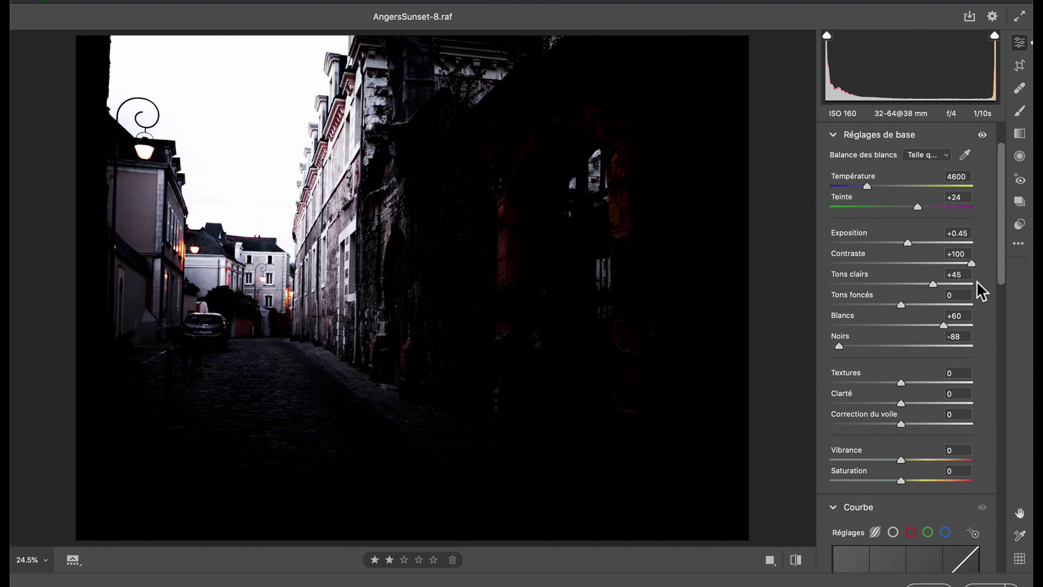
scroll(978, 288, up, 3)
click(954, 328)
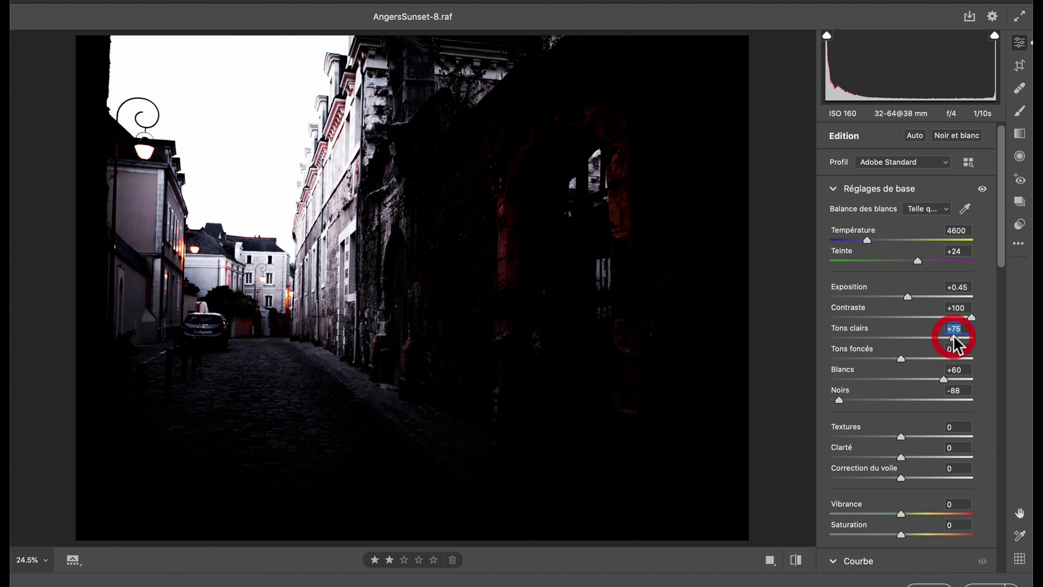
text(-9)
key(Return)
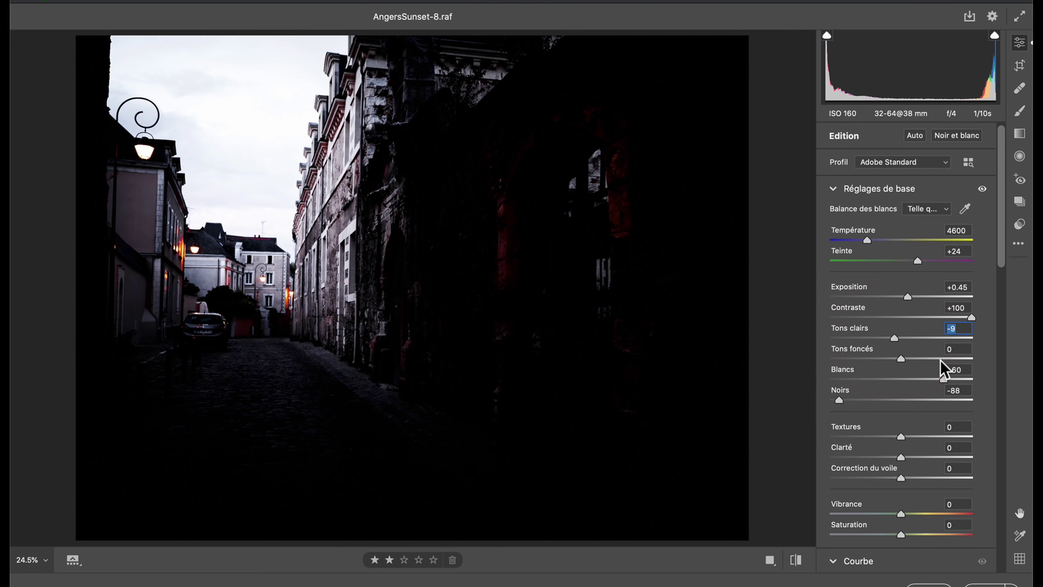
Raise shadows to +90, enable the Color Mixer and set saturation to -30.
click(941, 359)
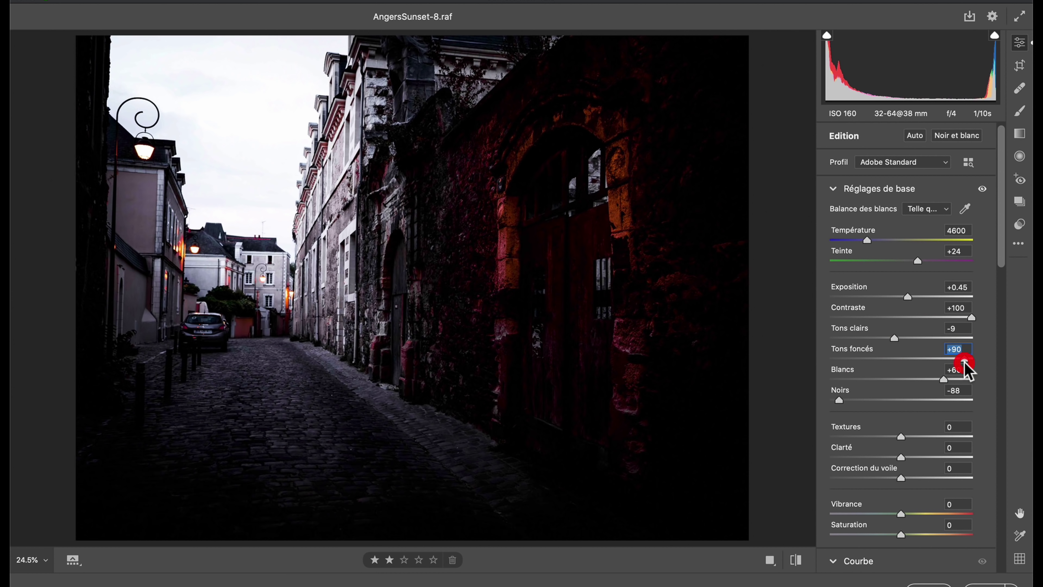
scroll(903, 333, down, 2)
scroll(904, 334, down, 3)
scroll(905, 334, down, 5)
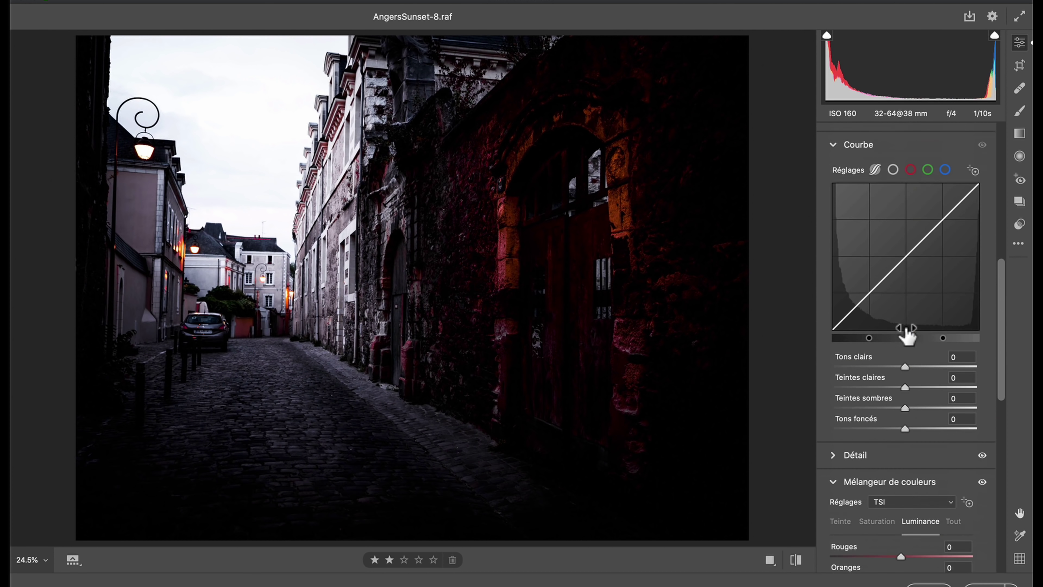
scroll(907, 335, down, 5)
click(877, 303)
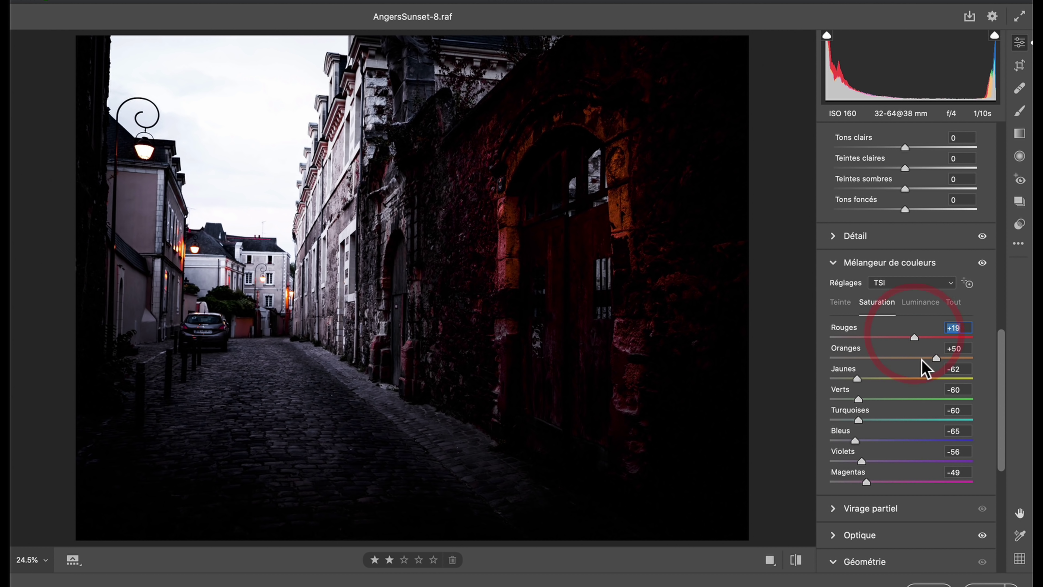
scroll(923, 366, up, 8)
scroll(923, 366, up, 8)
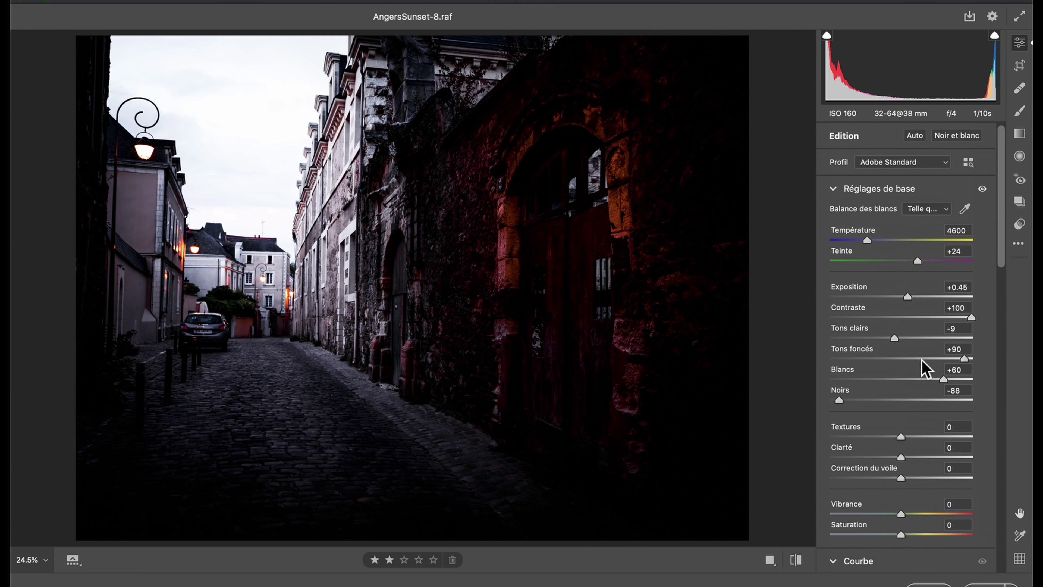
click(880, 534)
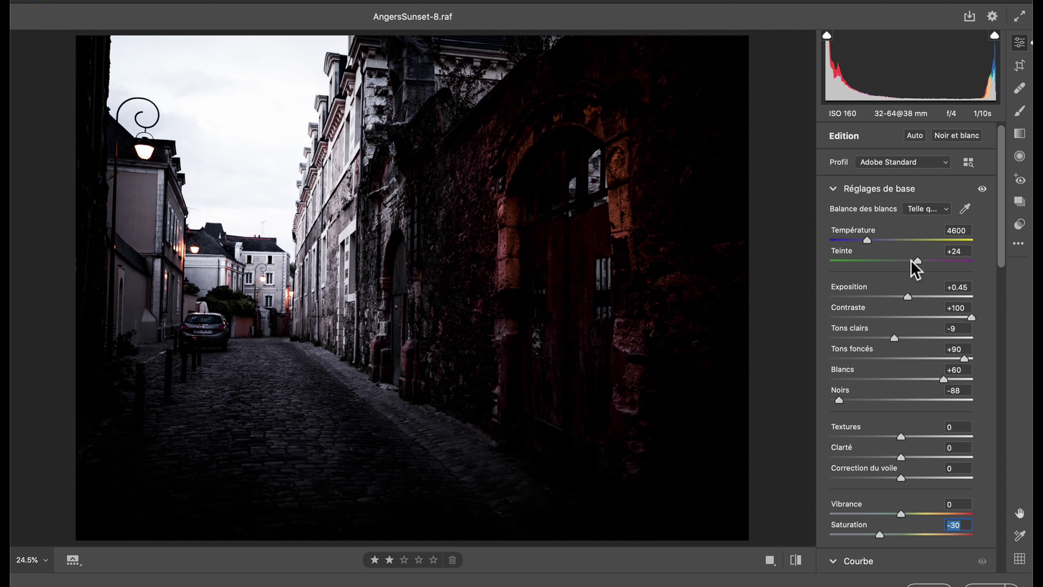
click(1020, 224)
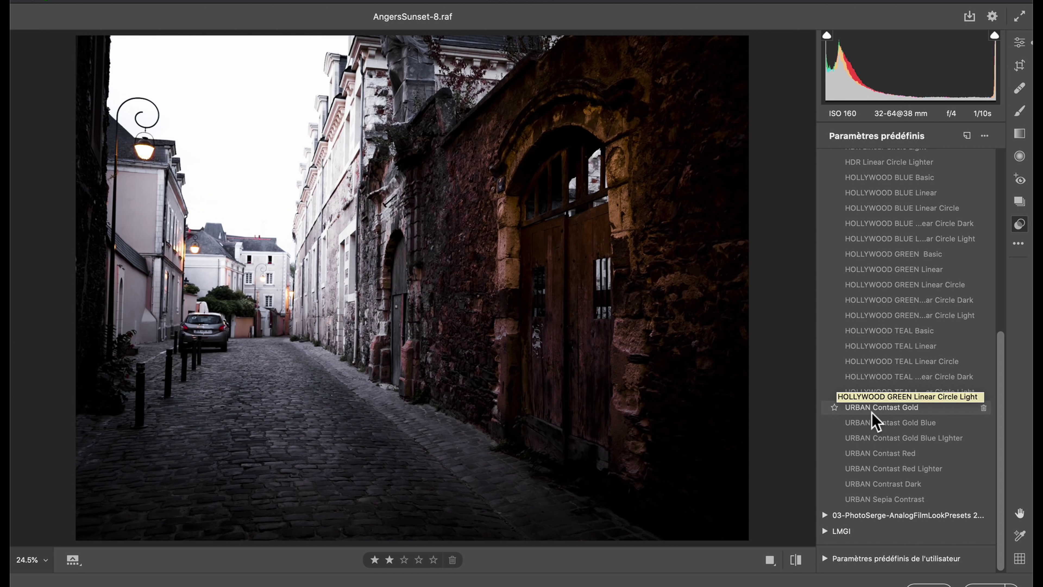
Apply URBAN Contast Gold, then set highlights -60, shadows +42 and exposure +0.85.
click(872, 412)
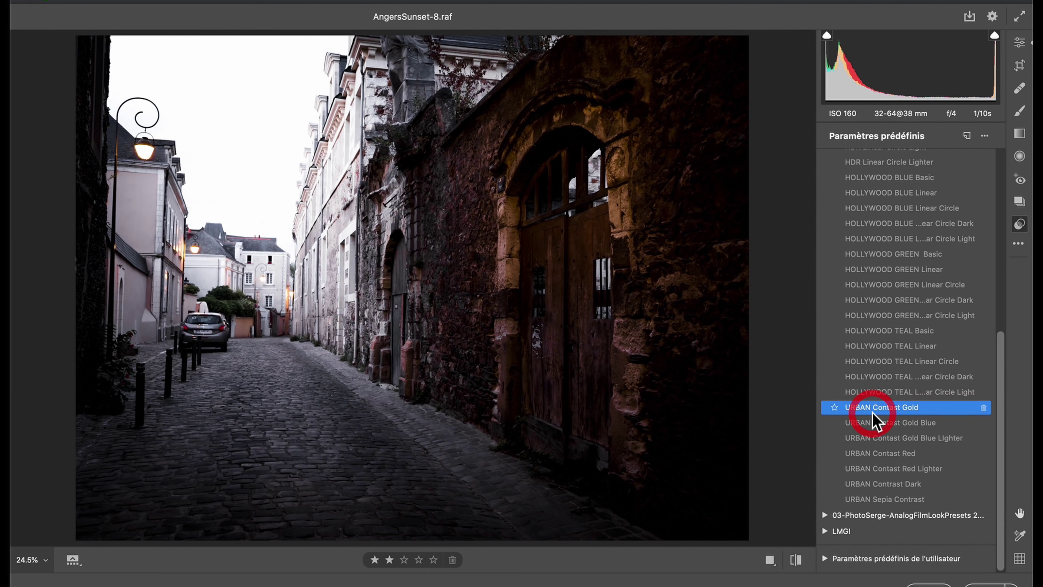
click(872, 412)
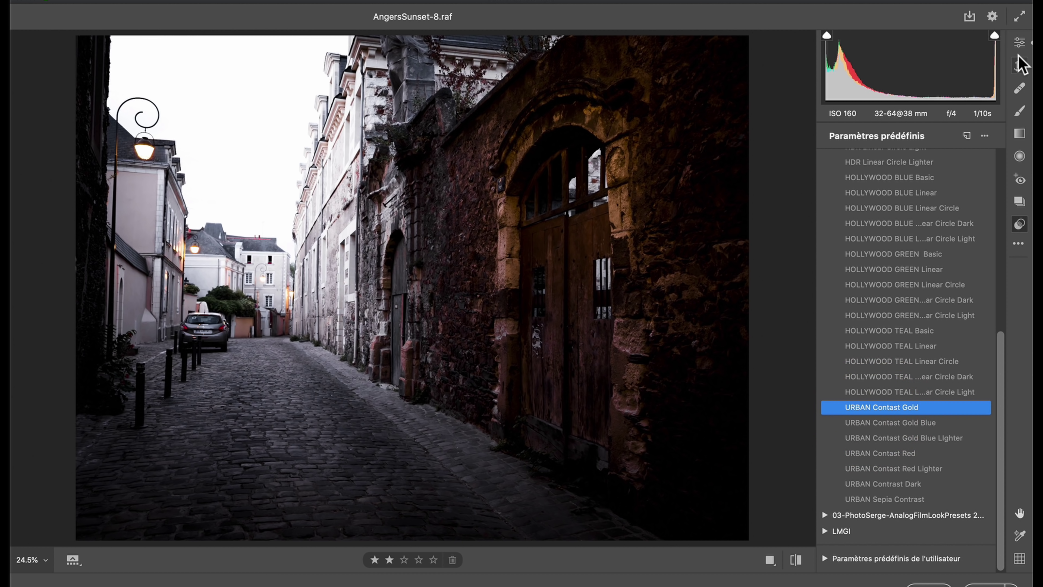
click(1020, 43)
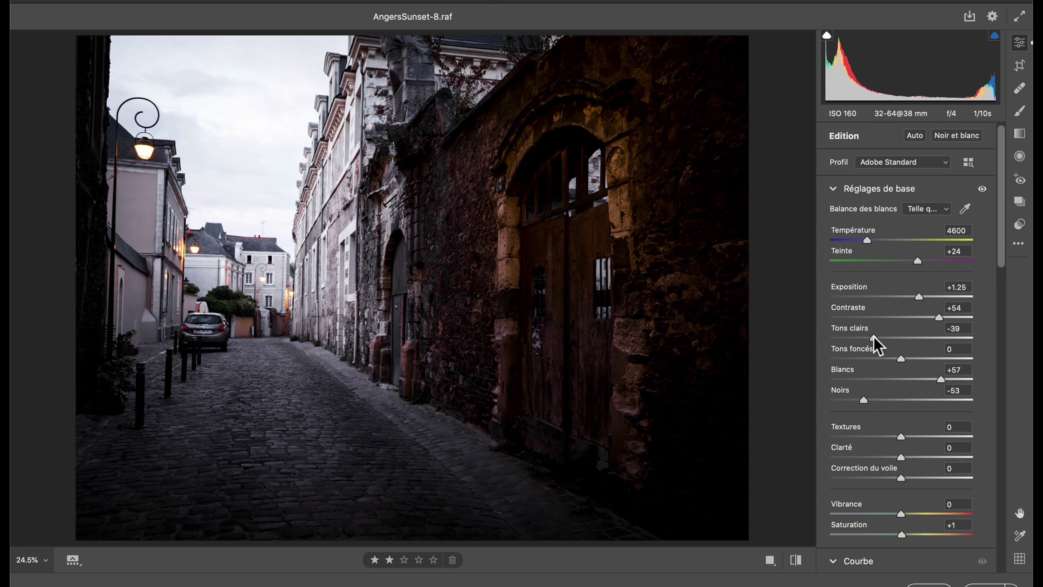
drag(875, 338, 859, 337)
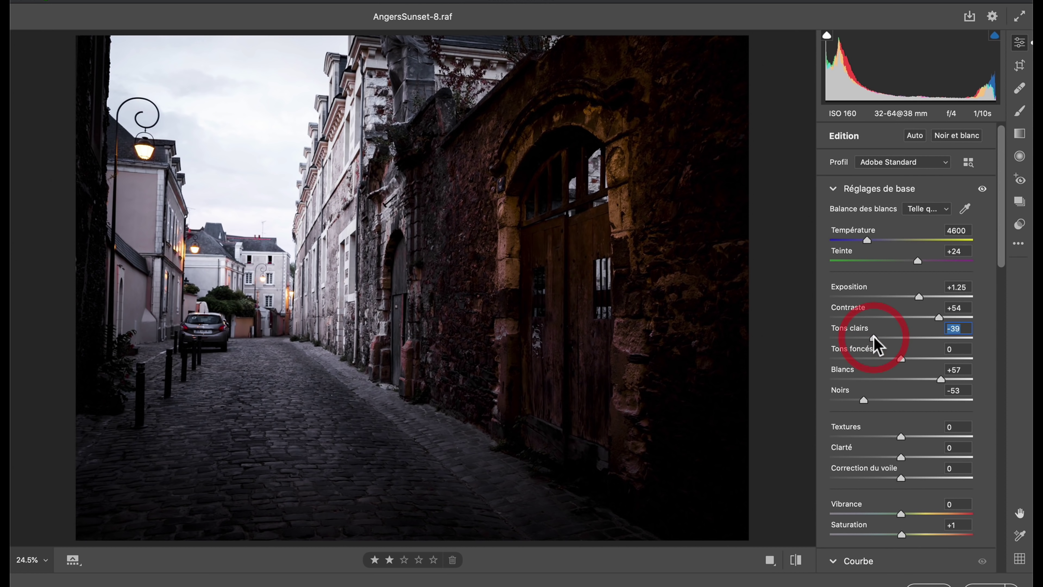
click(930, 358)
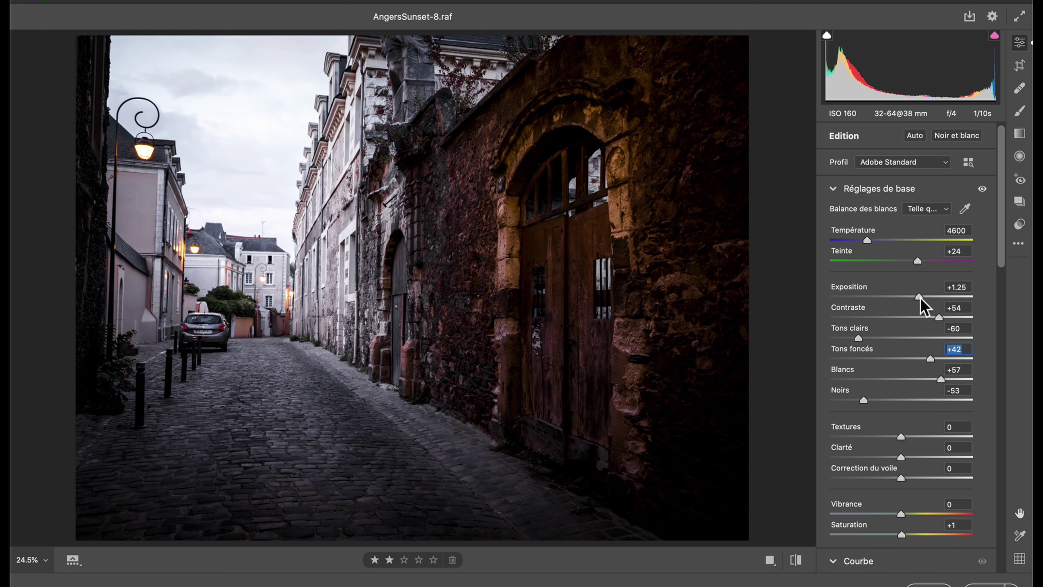
drag(917, 296, 912, 297)
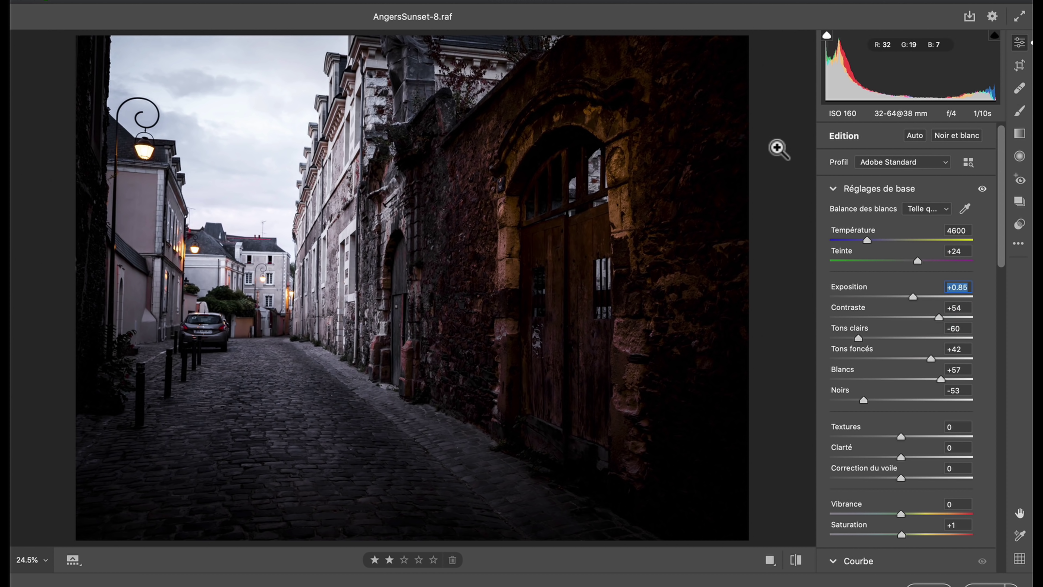
click(1020, 134)
Lay a diagonal graduated filter across the sky with exposure -1.15.
drag(247, 134, 372, 298)
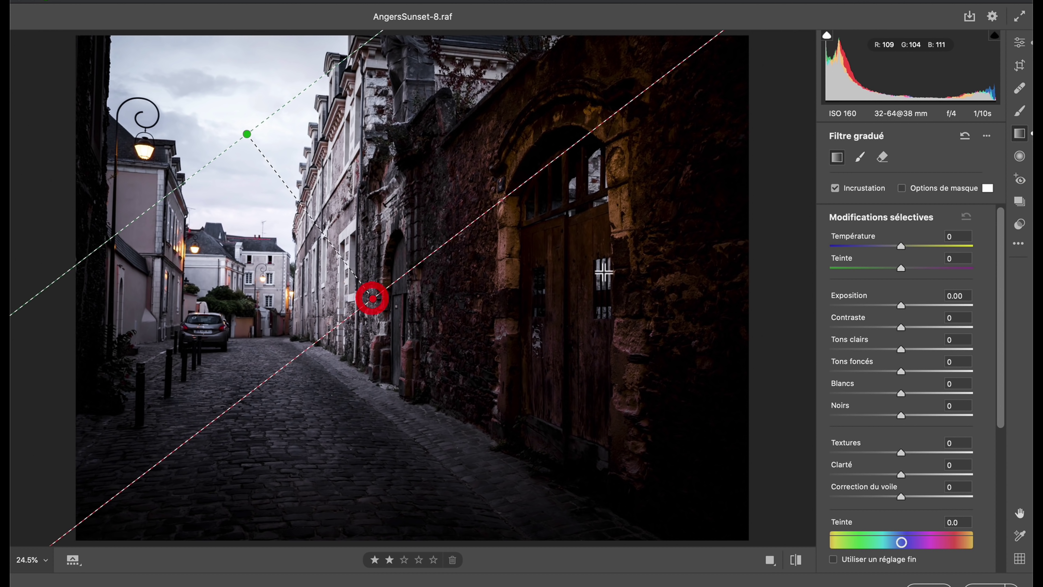
drag(901, 305, 881, 305)
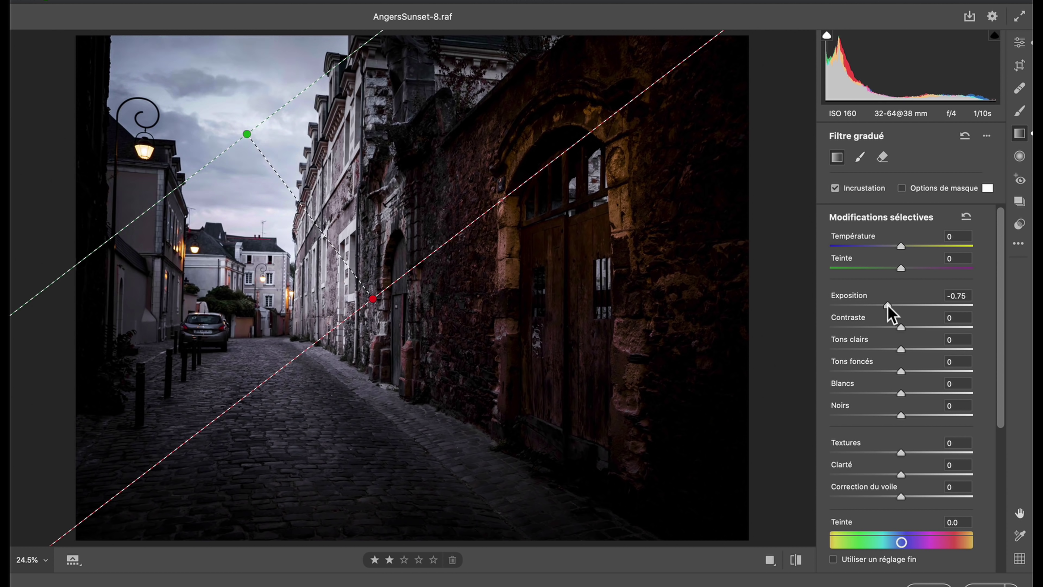
click(880, 305)
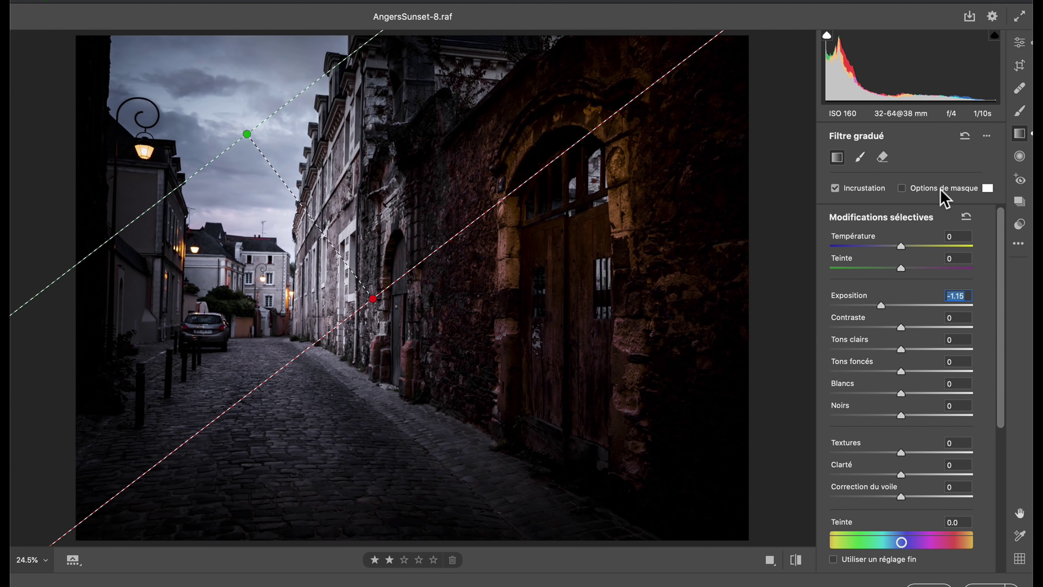
click(1020, 43)
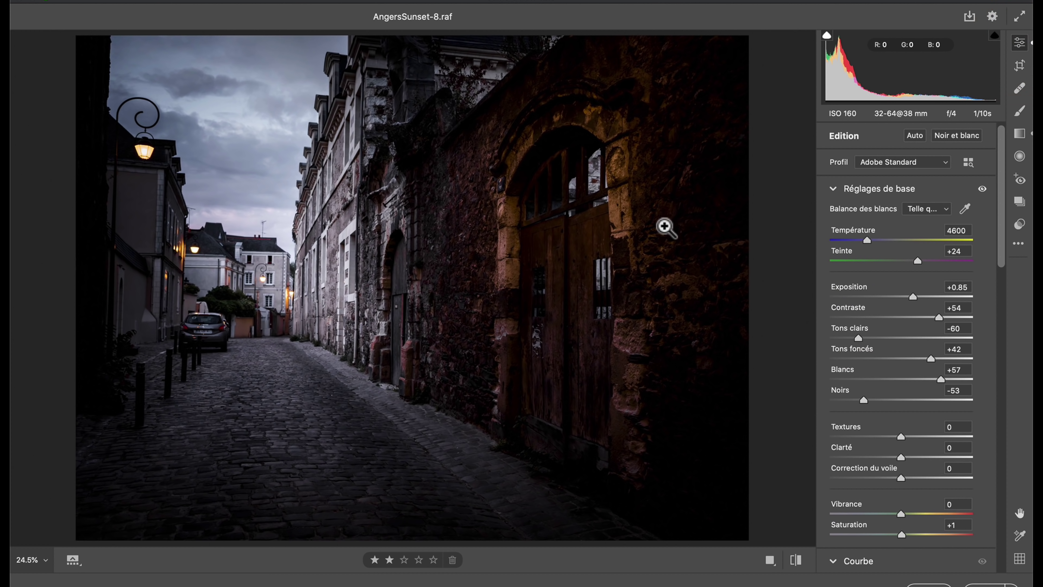
Compare the street edit with its original, then open Sony1007-4.arw from Bridge.
key(ctrl+alt+r)
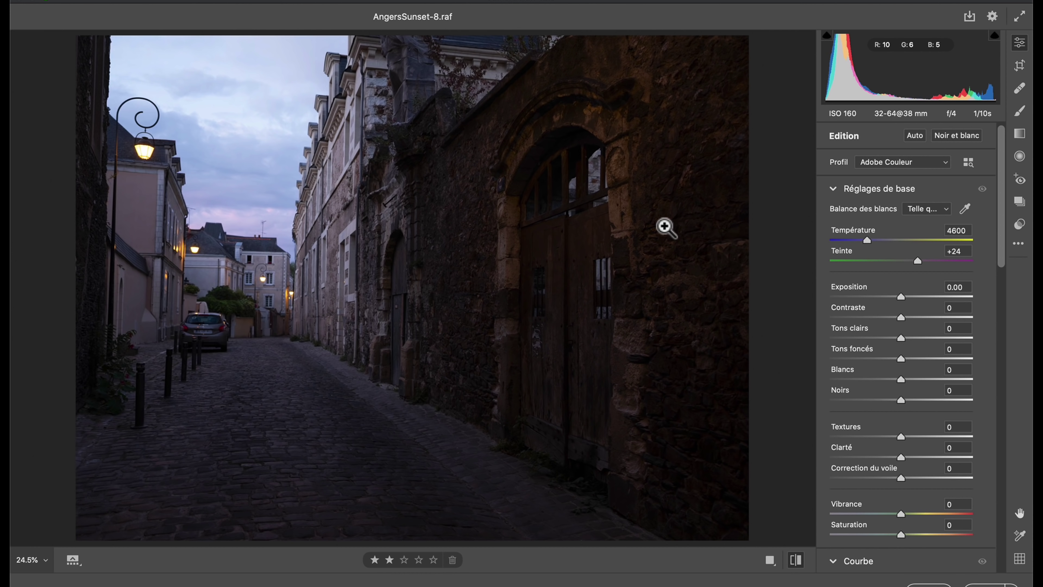
key(ctrl+z)
key(p)
key(p)
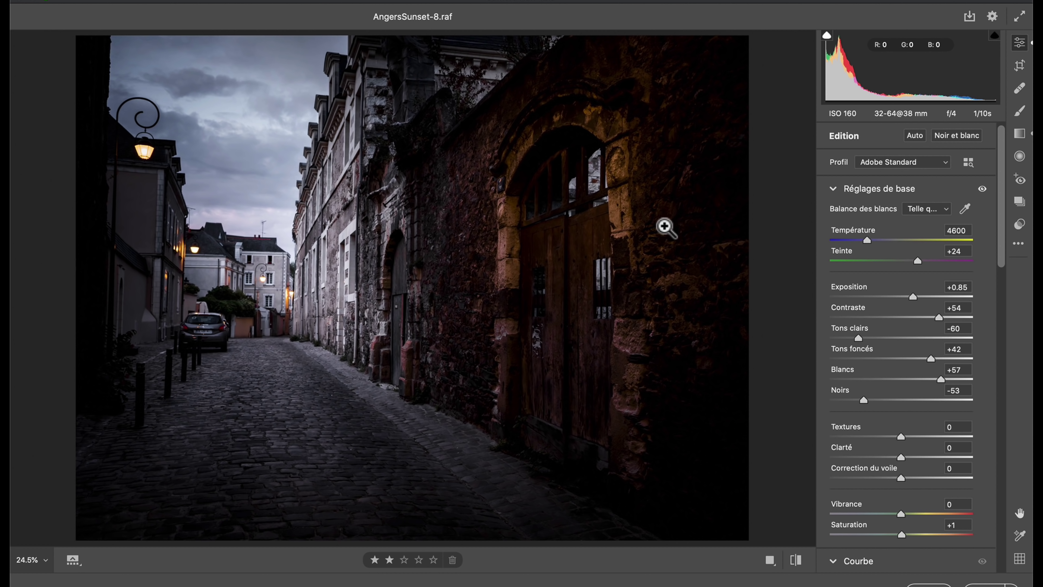
key(Return)
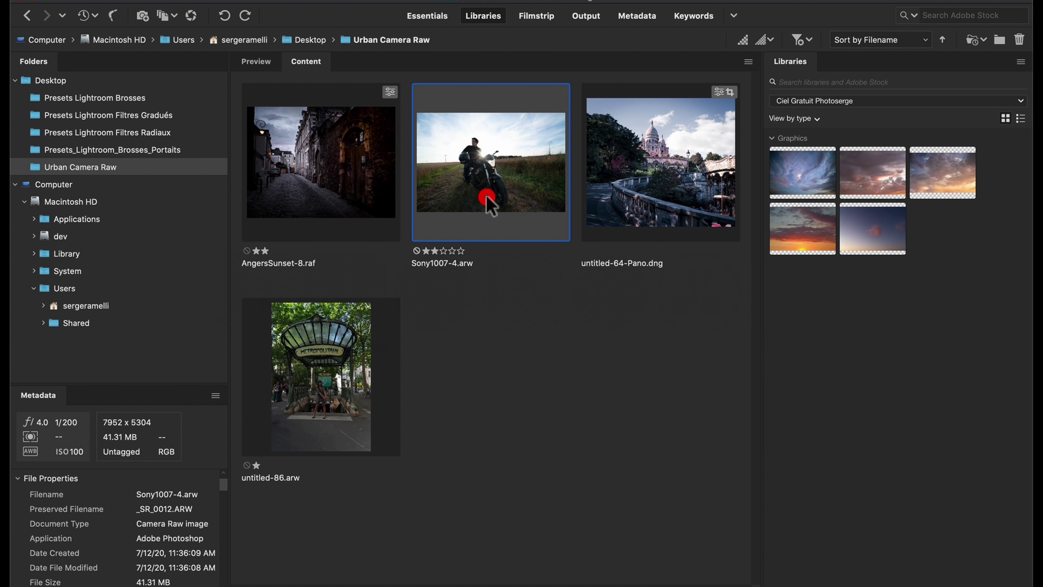
double_click(488, 199)
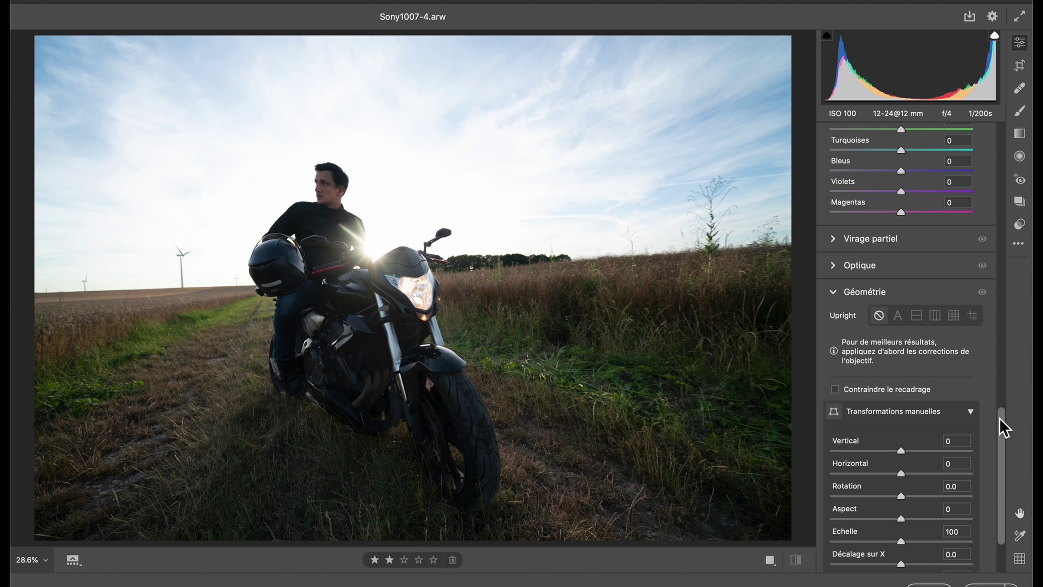
Apply the URBAN Contast Gold preset to the motorcycle rider photo.
scroll(1002, 415, down, 1)
scroll(1013, 380, up, 10)
scroll(1011, 244, up, 5)
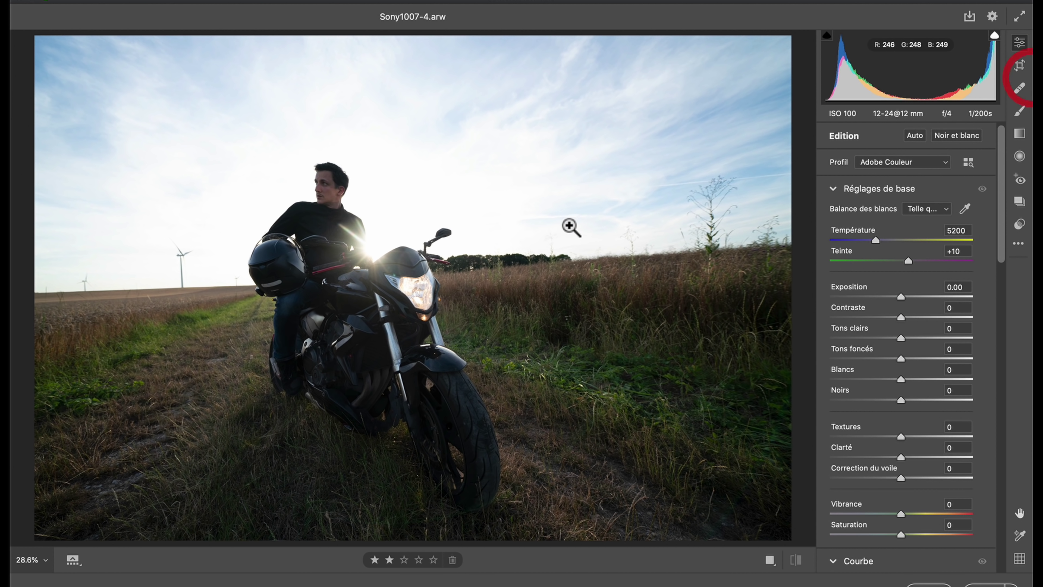
click(1021, 228)
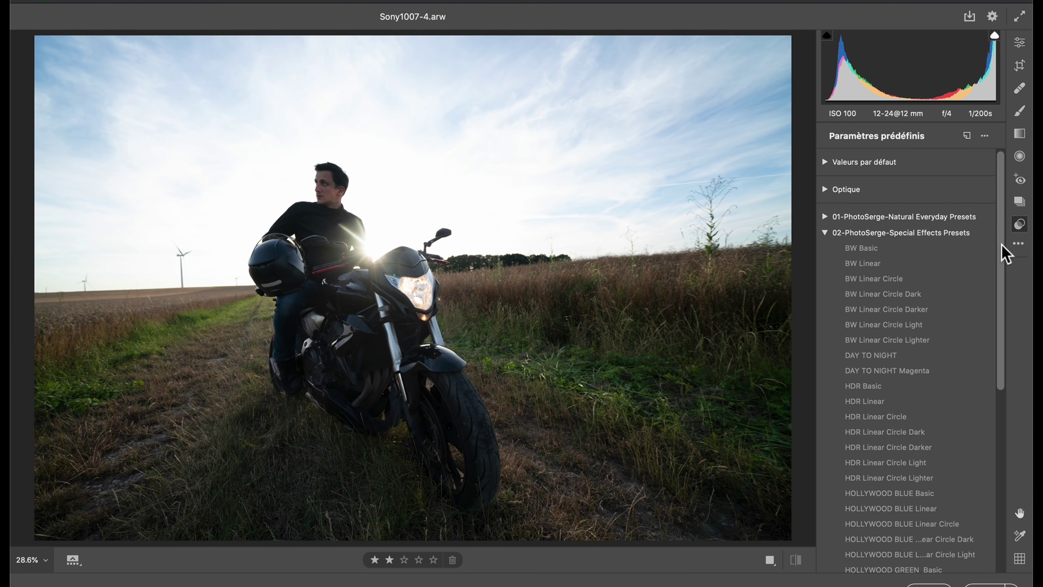
drag(1002, 247, 992, 472)
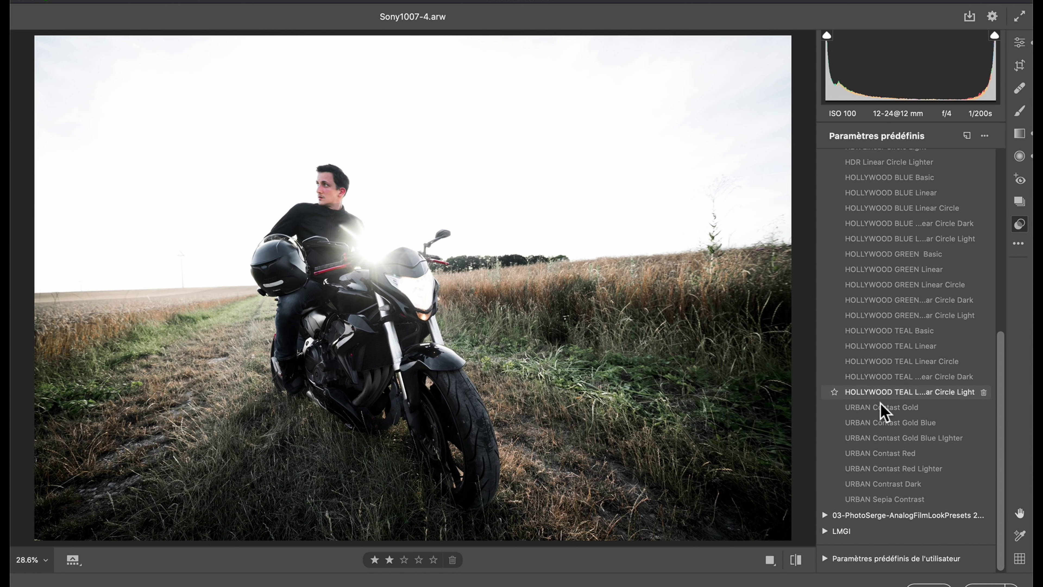
mouse_move(881, 406)
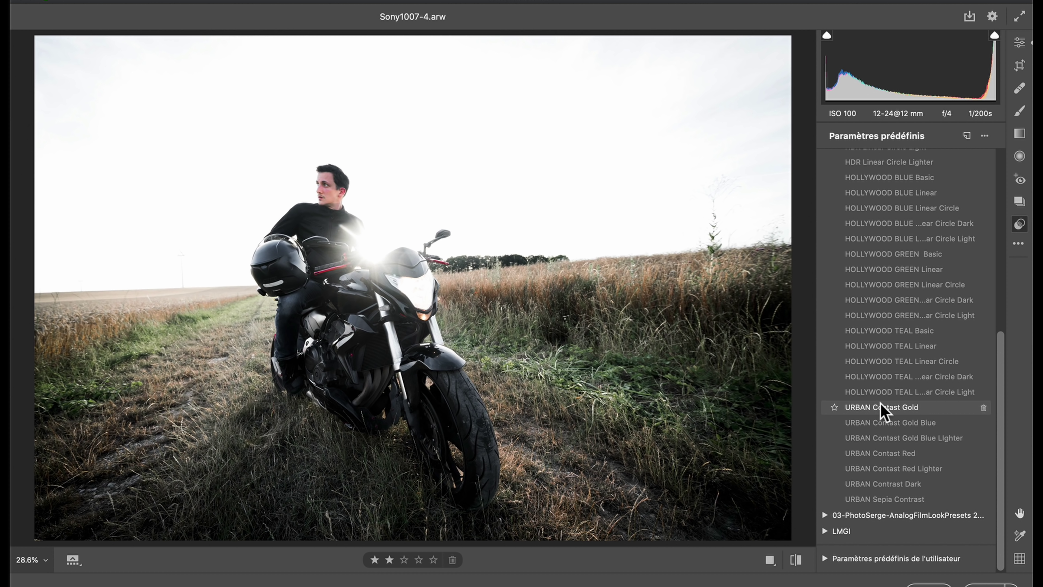
click(880, 407)
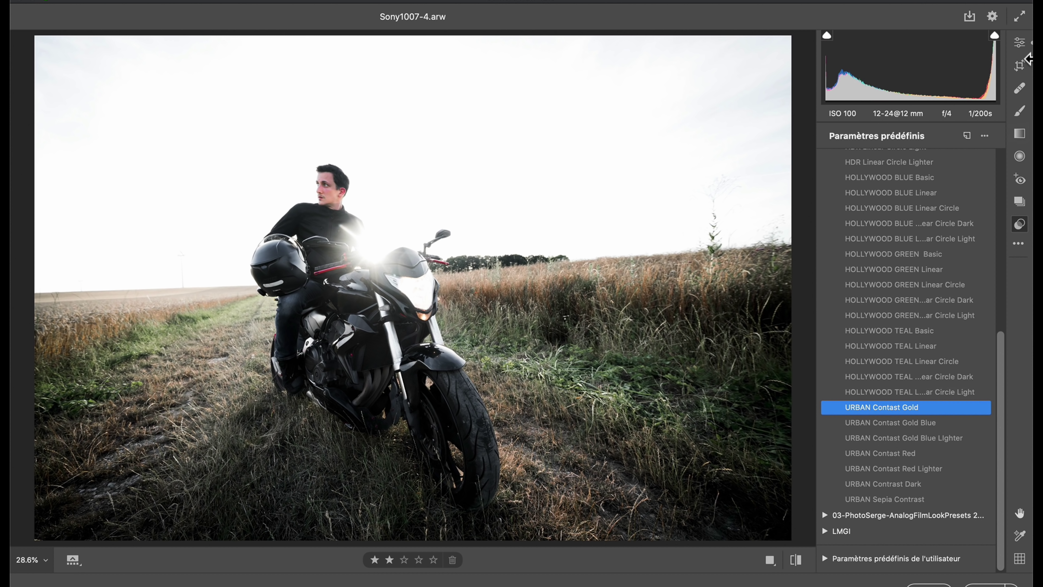
Lower the rider photo's highlights to -51.
click(1020, 42)
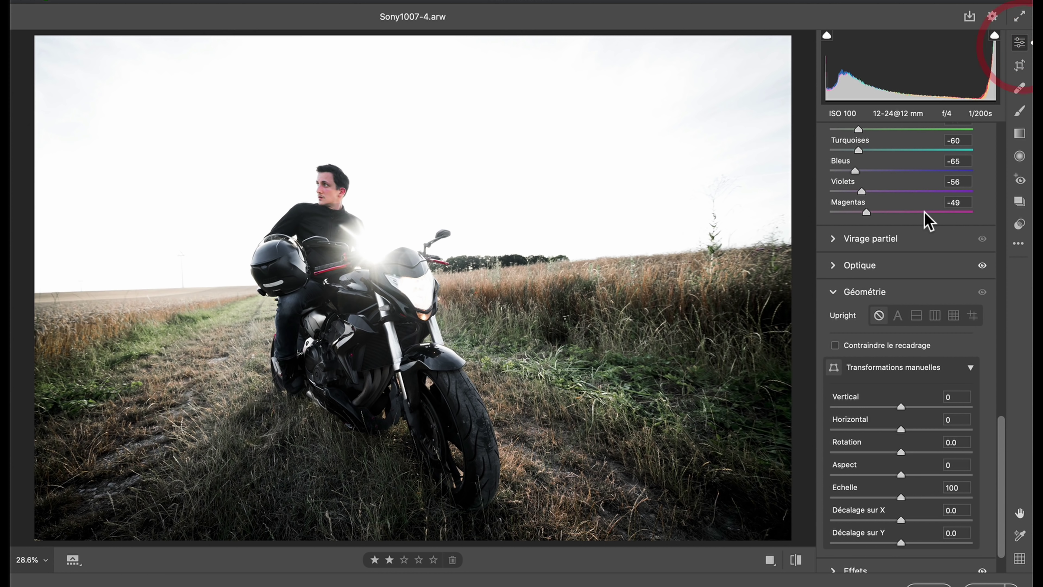
scroll(897, 477, up, 10)
scroll(897, 478, up, 5)
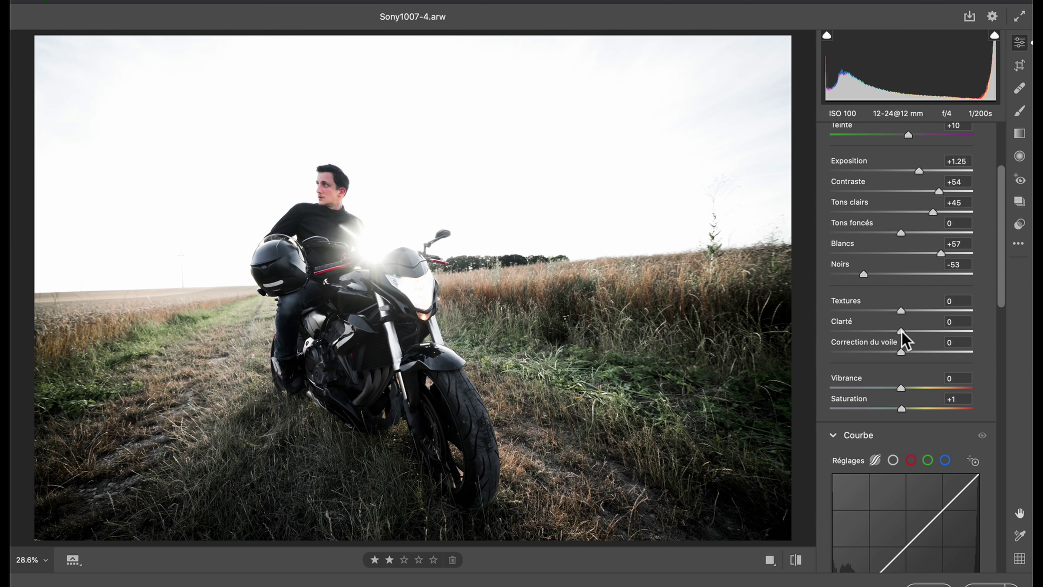
scroll(910, 346, up, 2)
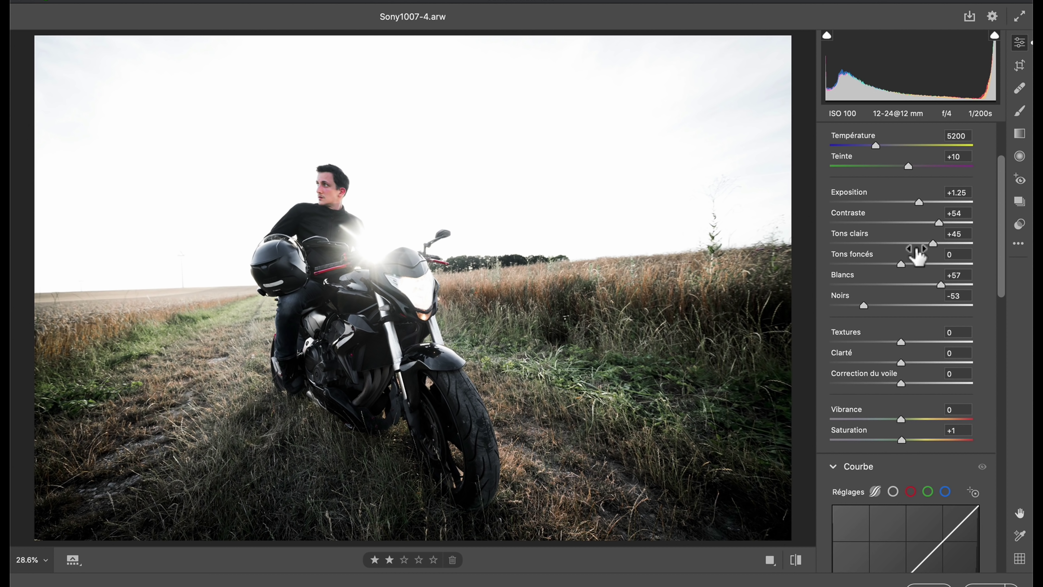
drag(932, 243, 864, 244)
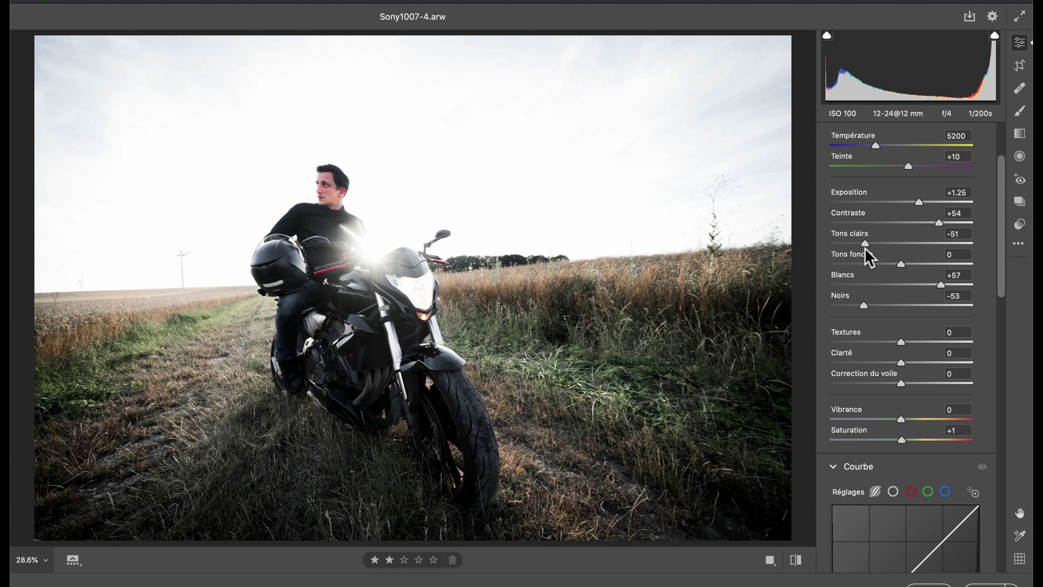
click(866, 247)
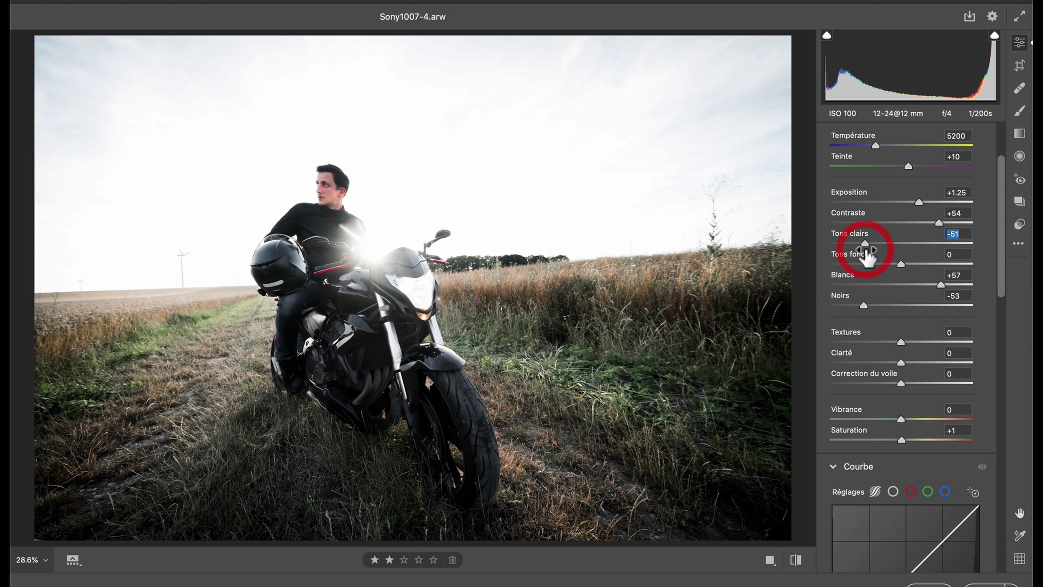
Draw a darkening graduated filter from the sky down to the horizon and field.
click(1020, 134)
drag(525, 144, 529, 275)
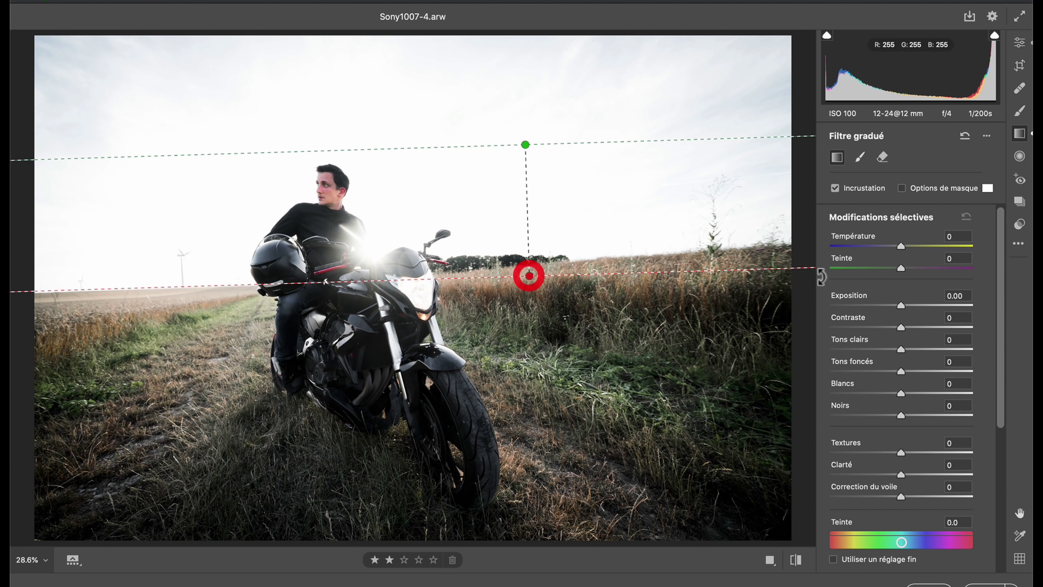
drag(900, 305, 857, 304)
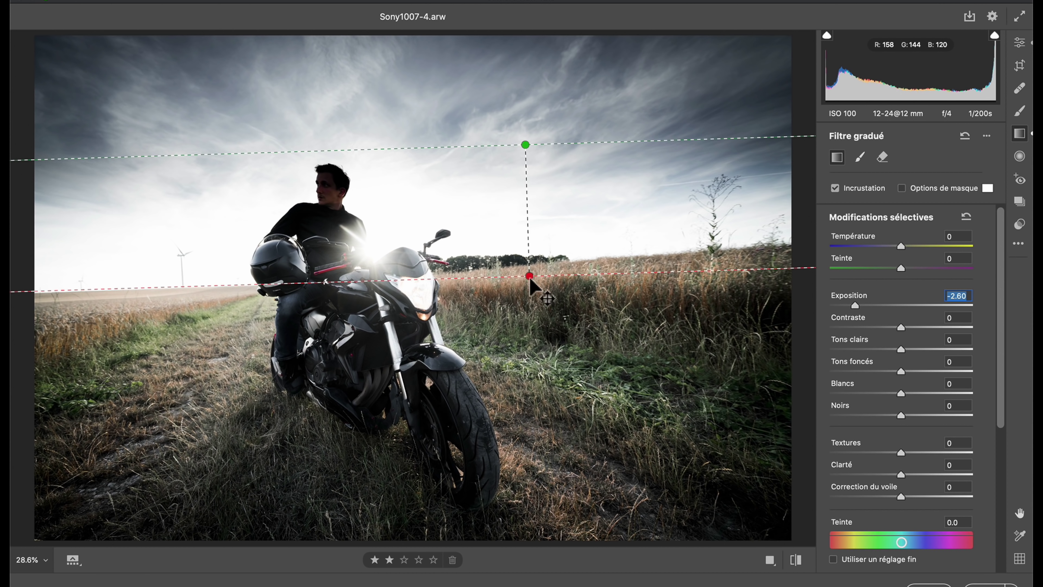
drag(529, 277, 531, 322)
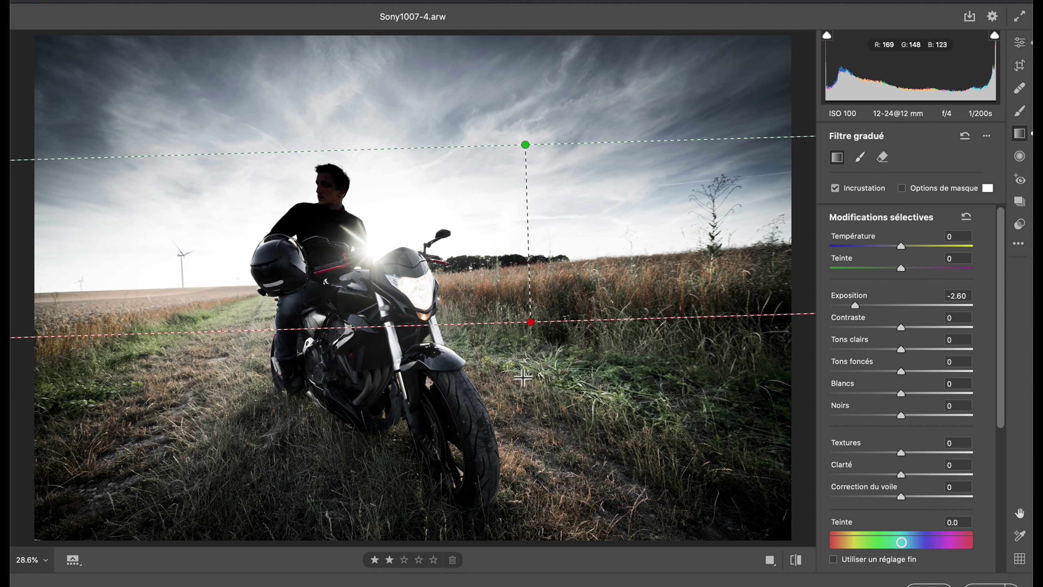
Try a luminance range mask, redraw the filter sky-to-field, and set exposure to -1.00.
scroll(885, 408, down, 1)
scroll(885, 409, down, 4)
scroll(885, 411, down, 5)
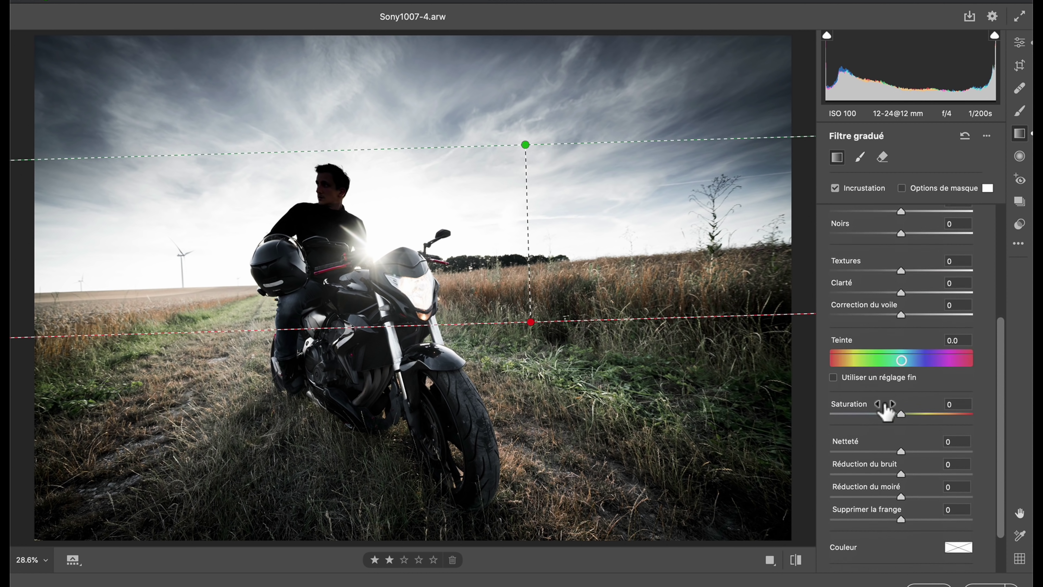
scroll(885, 409, down, 3)
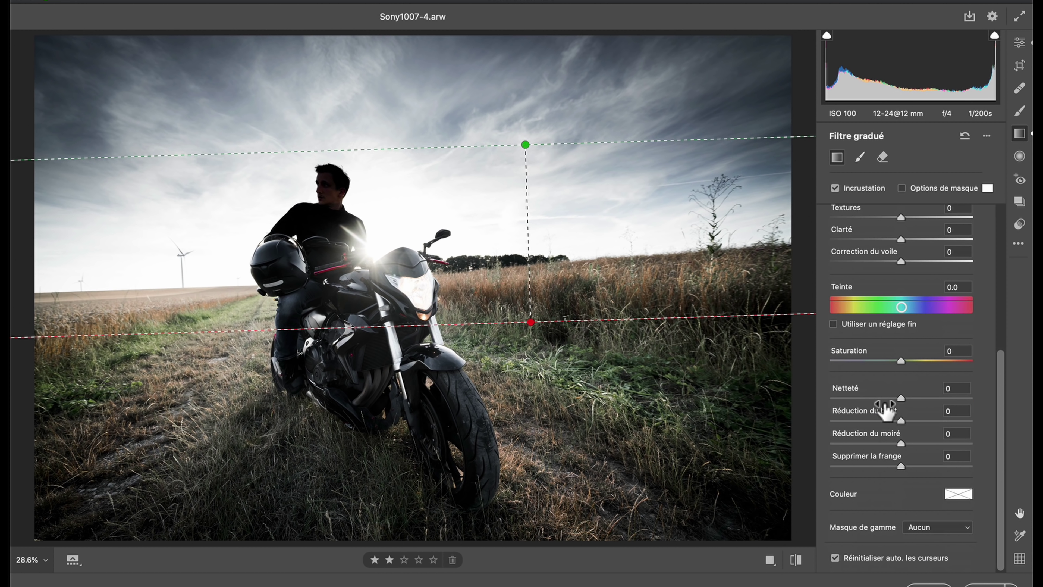
click(965, 520)
click(953, 551)
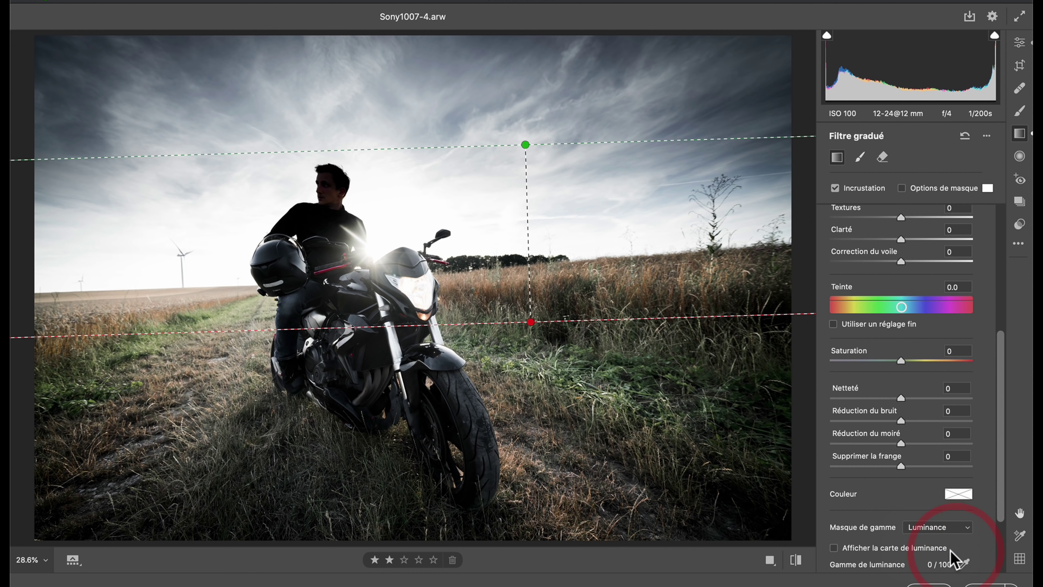
scroll(869, 563, down, 5)
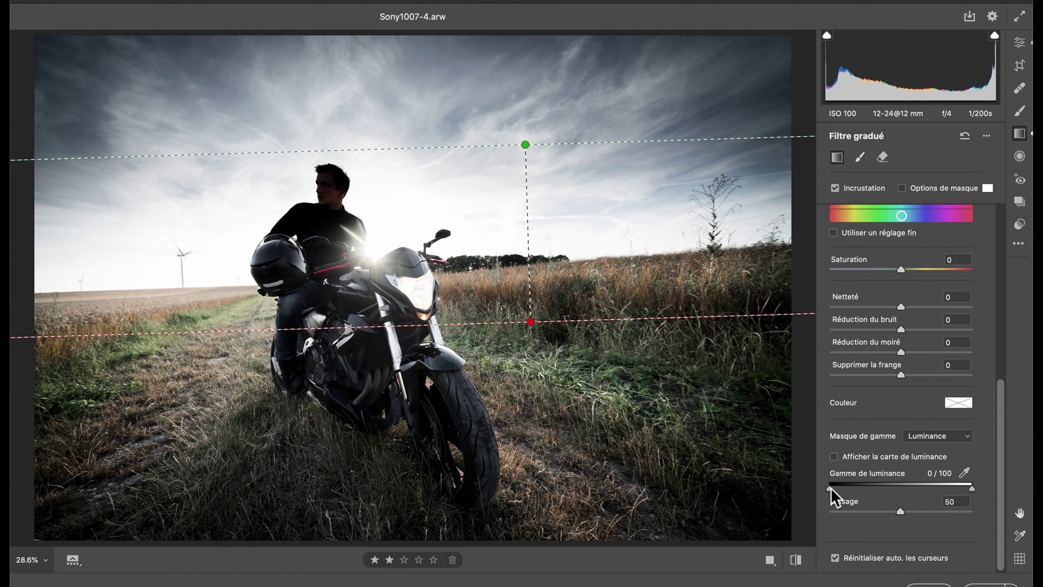
drag(830, 489, 921, 491)
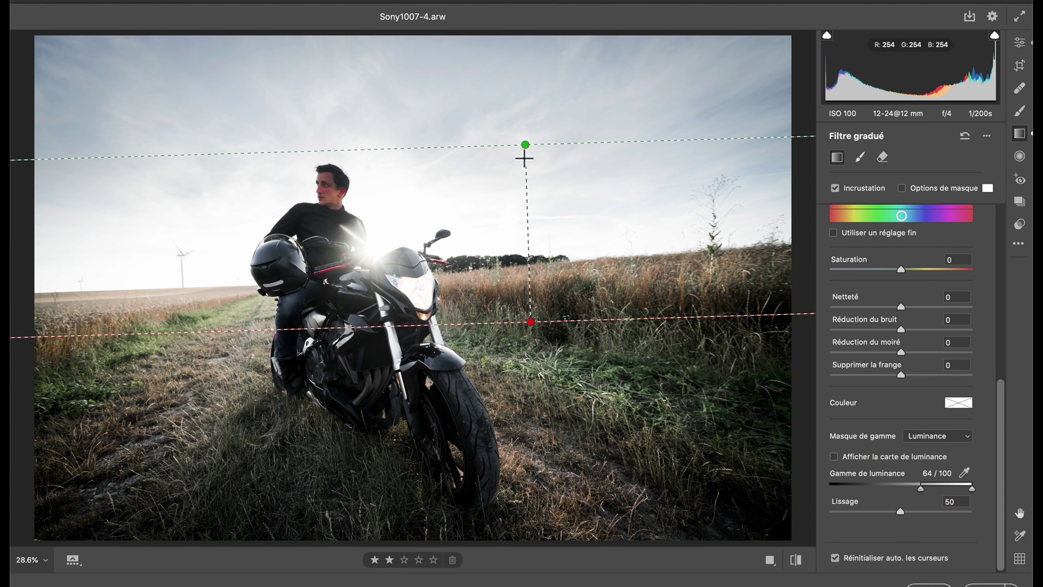
drag(577, 90, 576, 296)
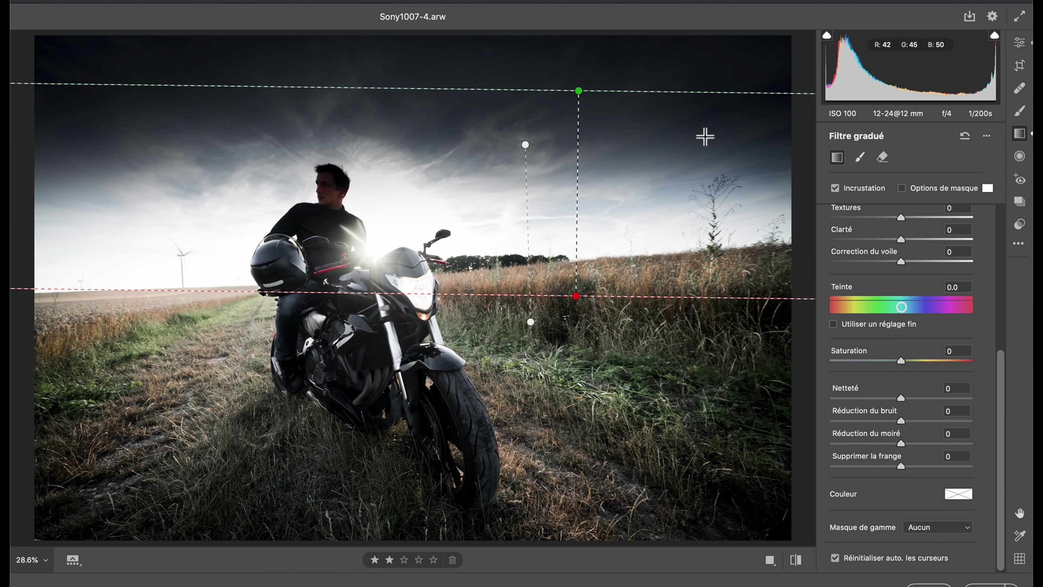
scroll(982, 380, up, 5)
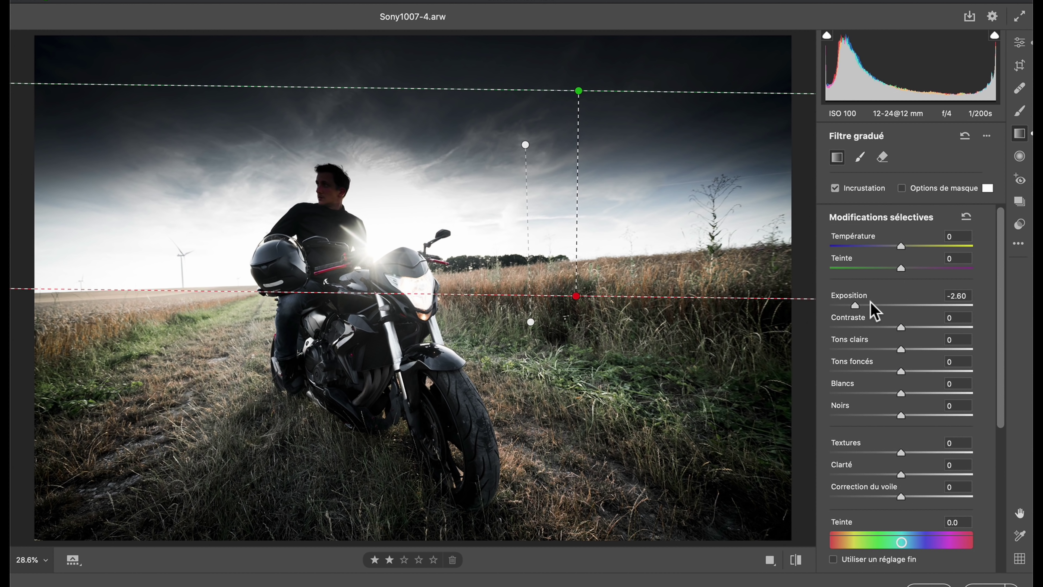
drag(855, 305, 884, 304)
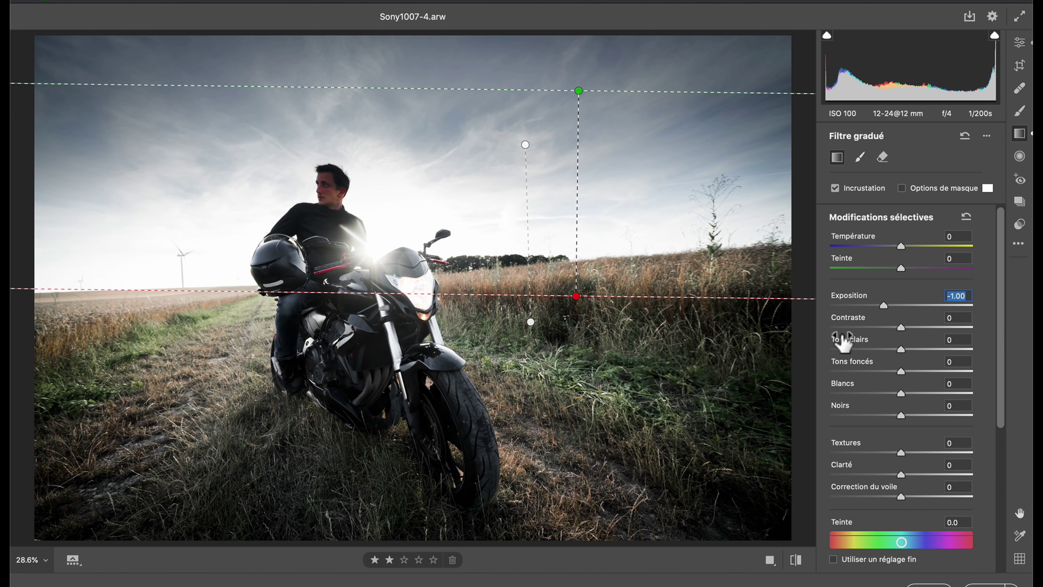
Close the Graduated Filter panel and return to the Edit adjustments.
click(1019, 44)
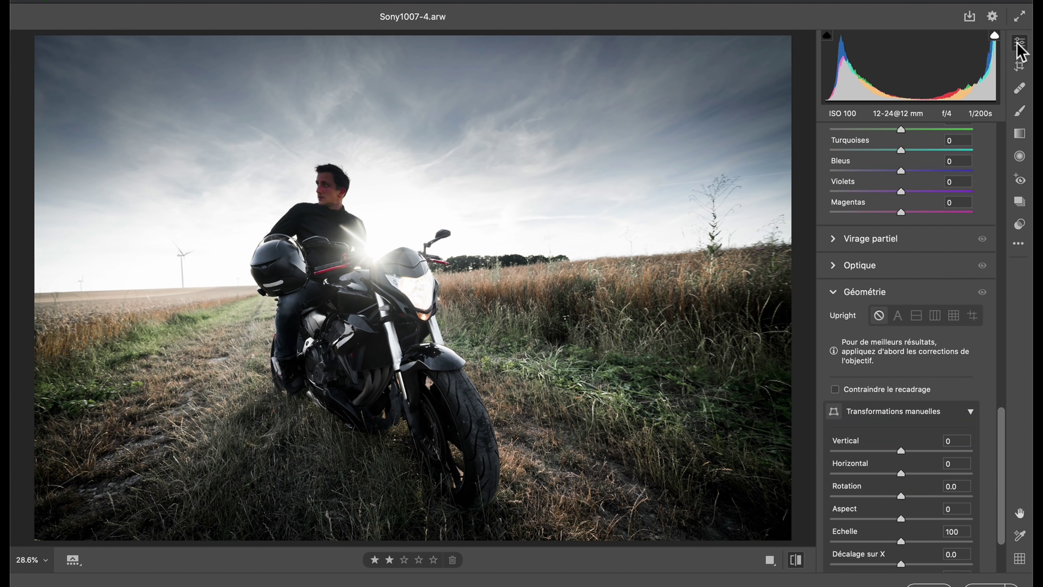